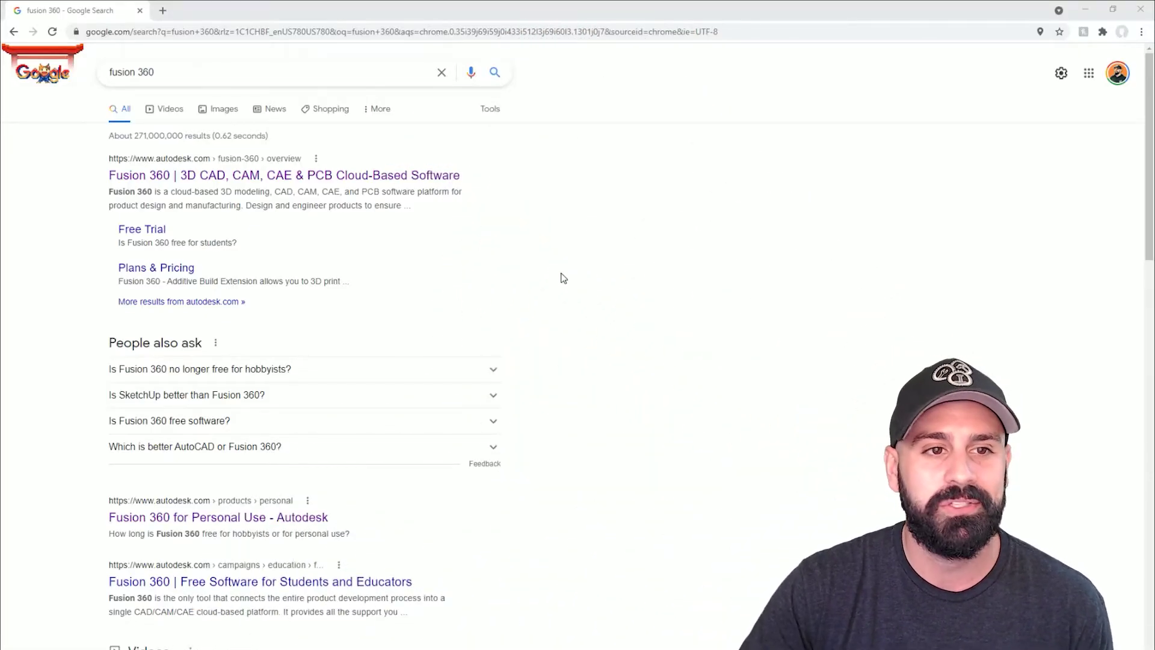
- Open Autodesk's Fusion 360 for Personal Use page from the search results and review the personal-versus-paid feature comparison
scroll(633, 310, "down", 1)
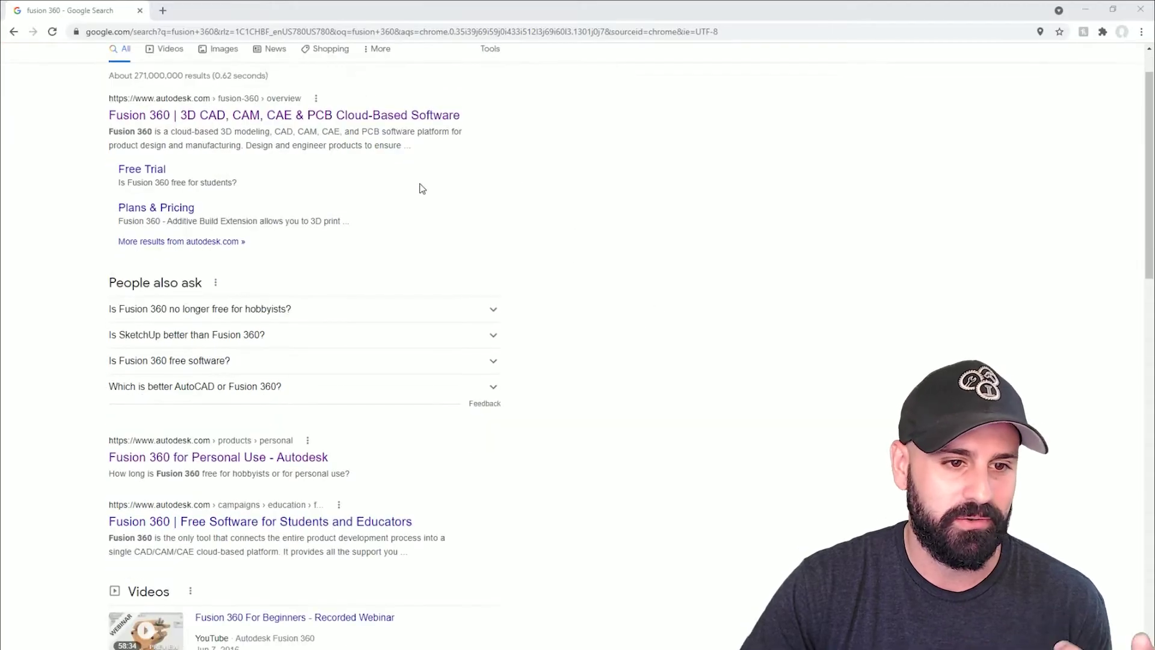
scroll(626, 292, "down", 1)
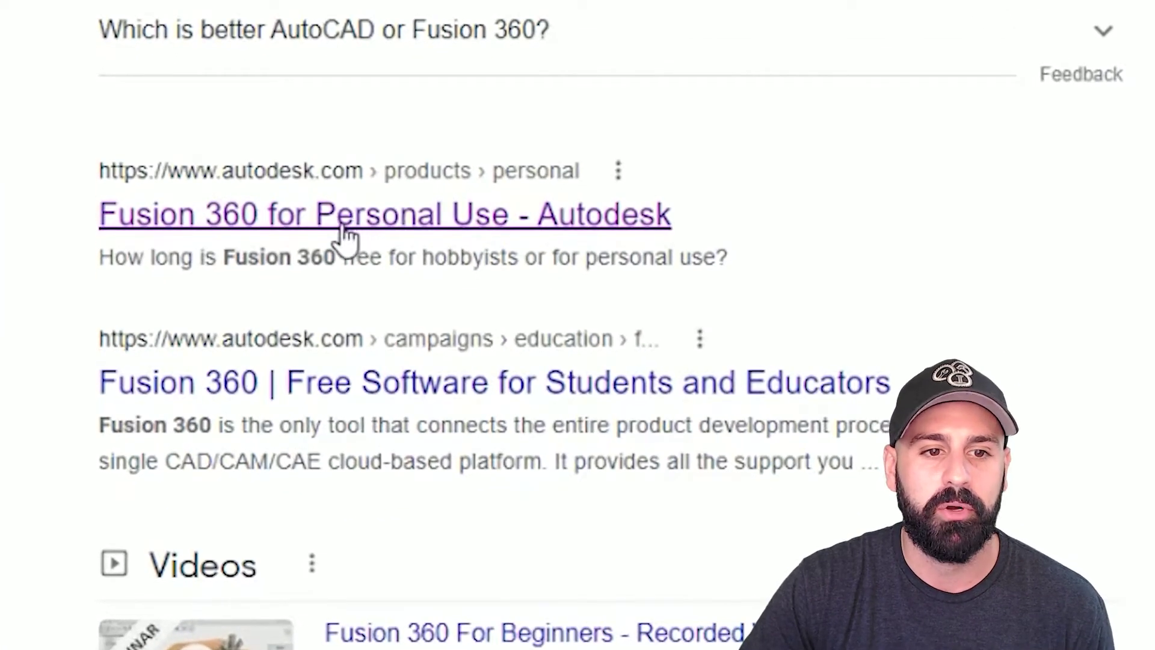
left_click(355, 225)
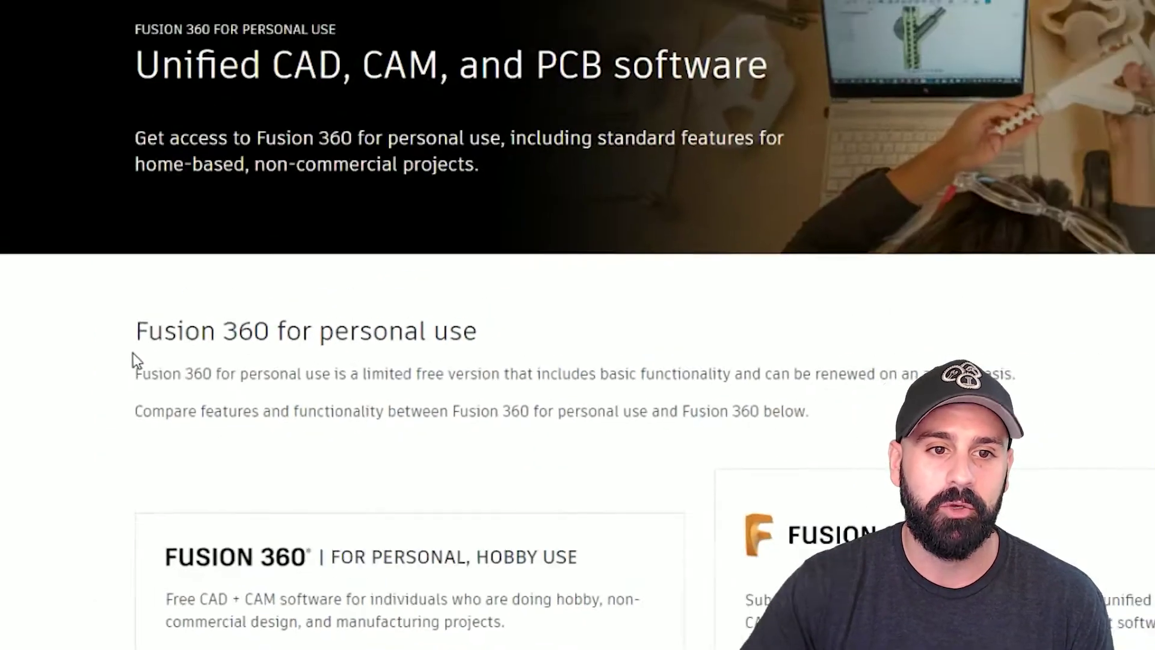
scroll(346, 379, "down", 3)
scroll(173, 325, "down", 3)
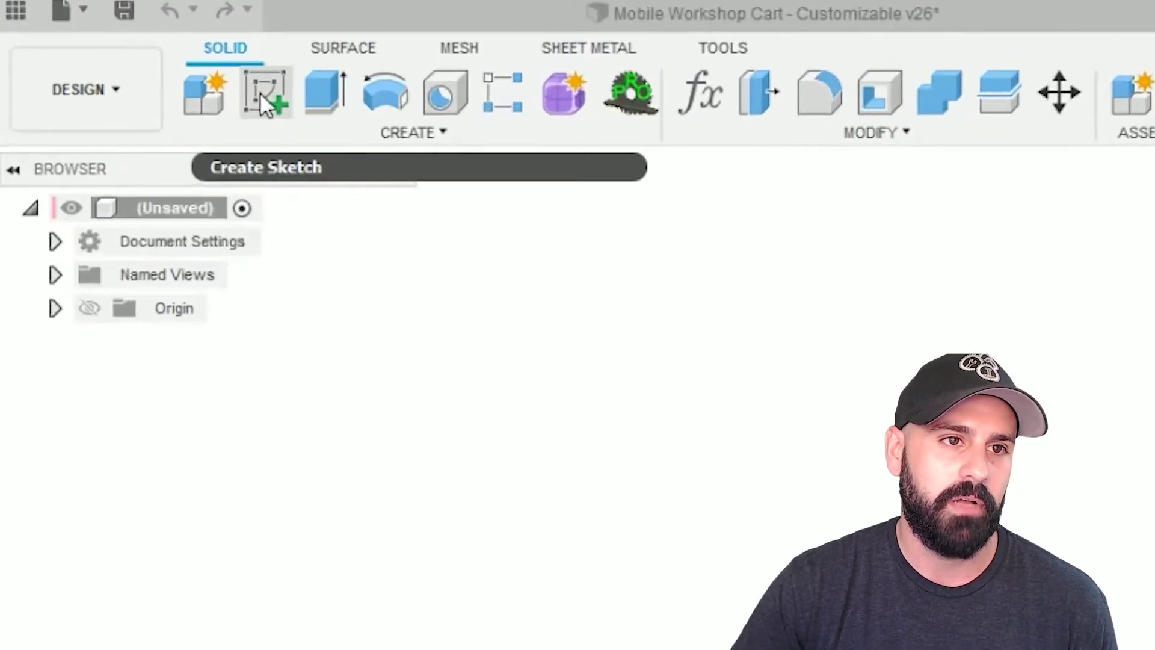
- Switch to Fusion 360, start a sketch on the front plane, and bring up the Change Parameters dialog at an enlarged size
left_click(260, 92)
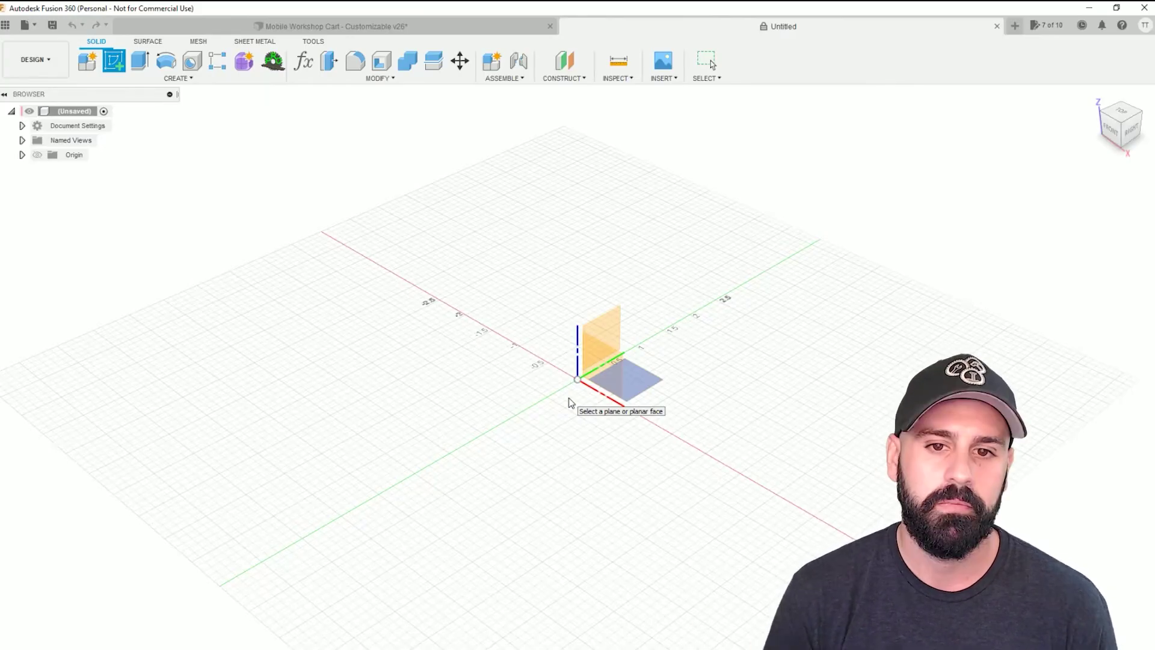
left_click(599, 373)
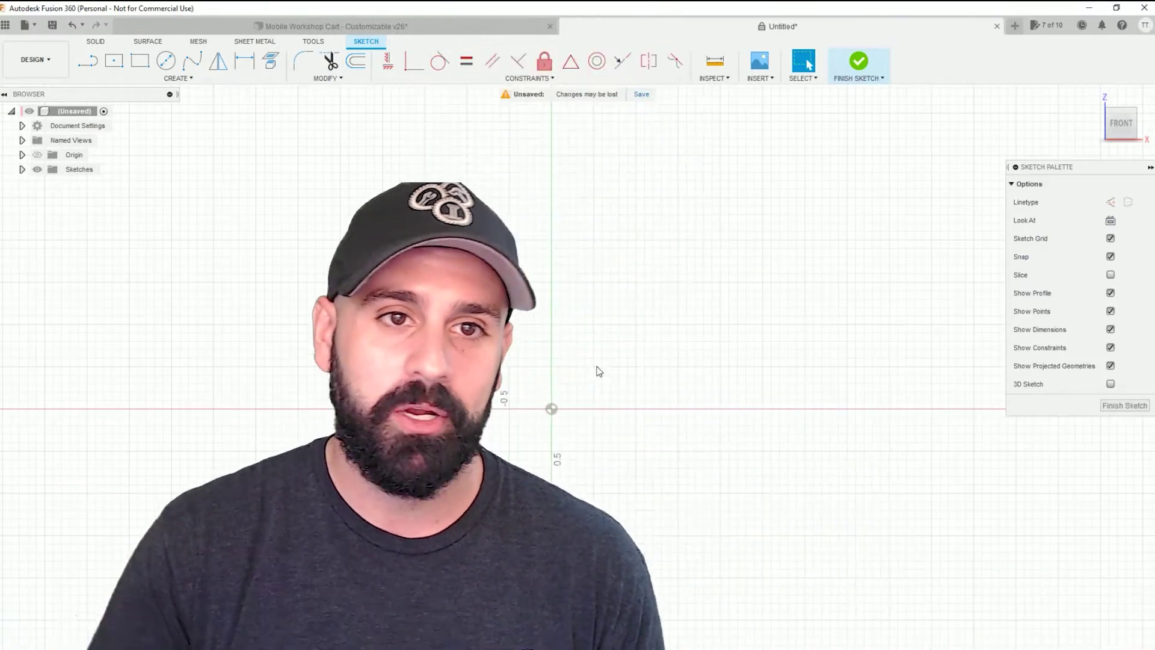
left_click(328, 79)
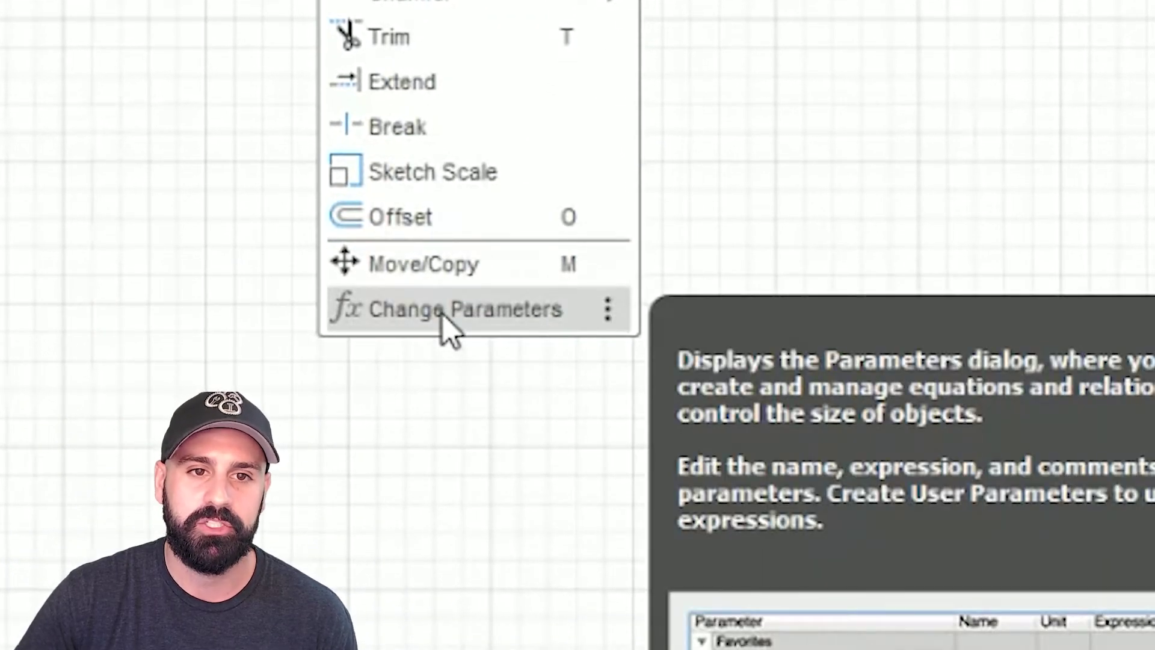
left_click(443, 315)
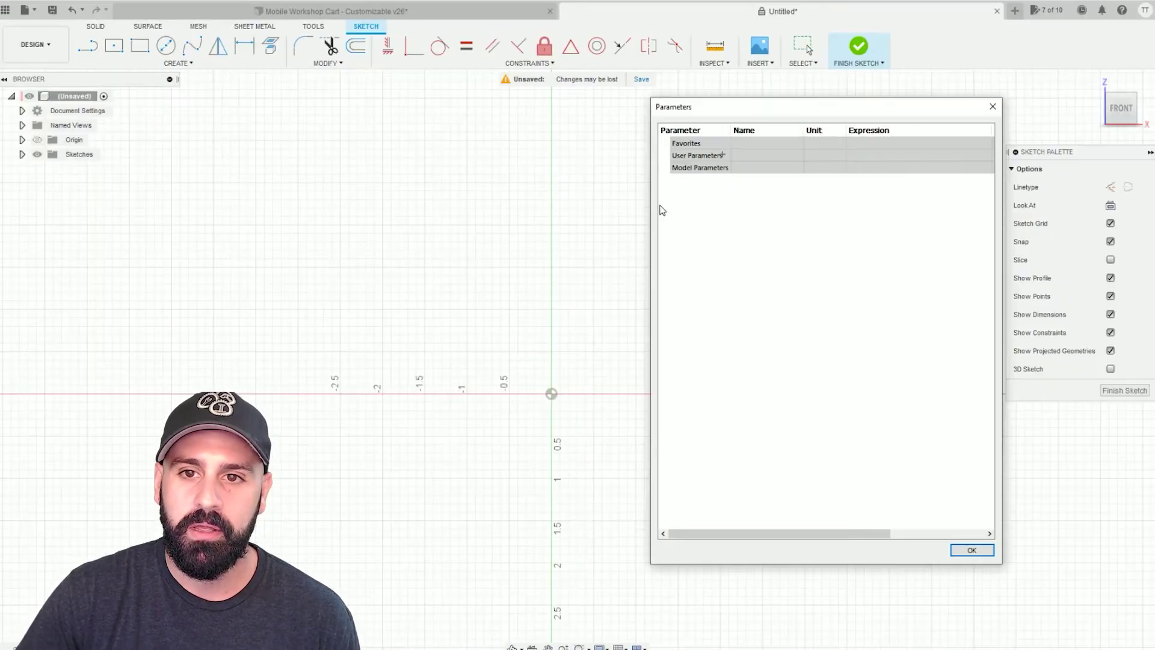
left_click_drag(652, 207, 282, 216)
left_click_drag(438, 114, 402, 147)
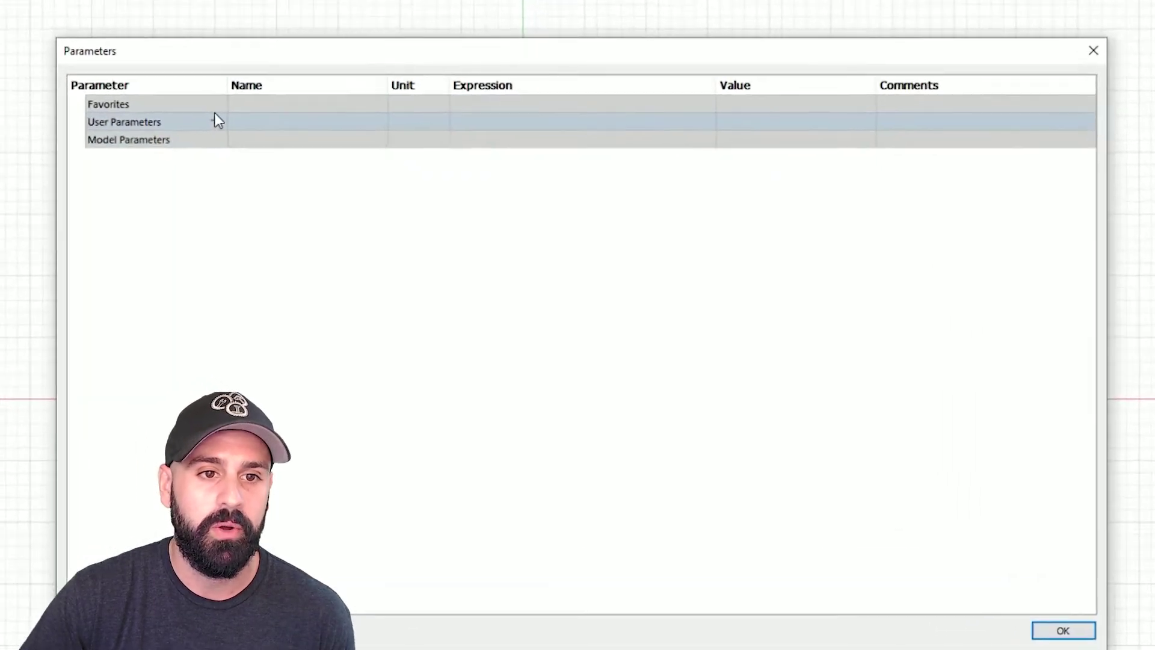
- Add a user parameter named total_height in inches with the expression 30
left_click(340, 204)
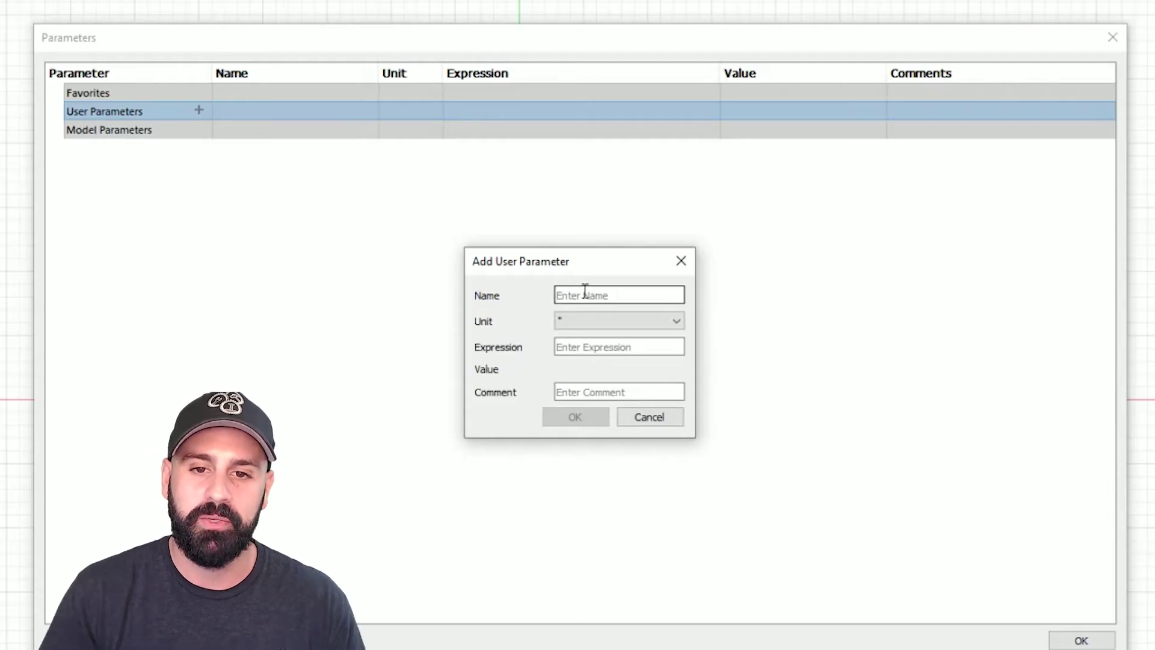
type("total_")
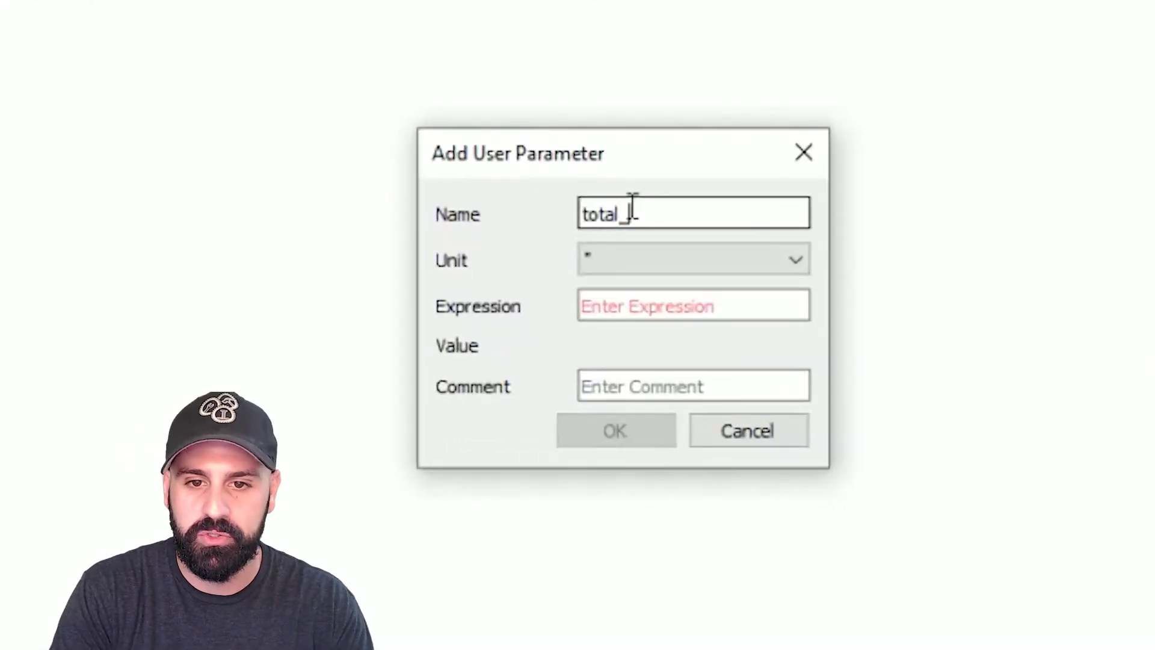
type("height")
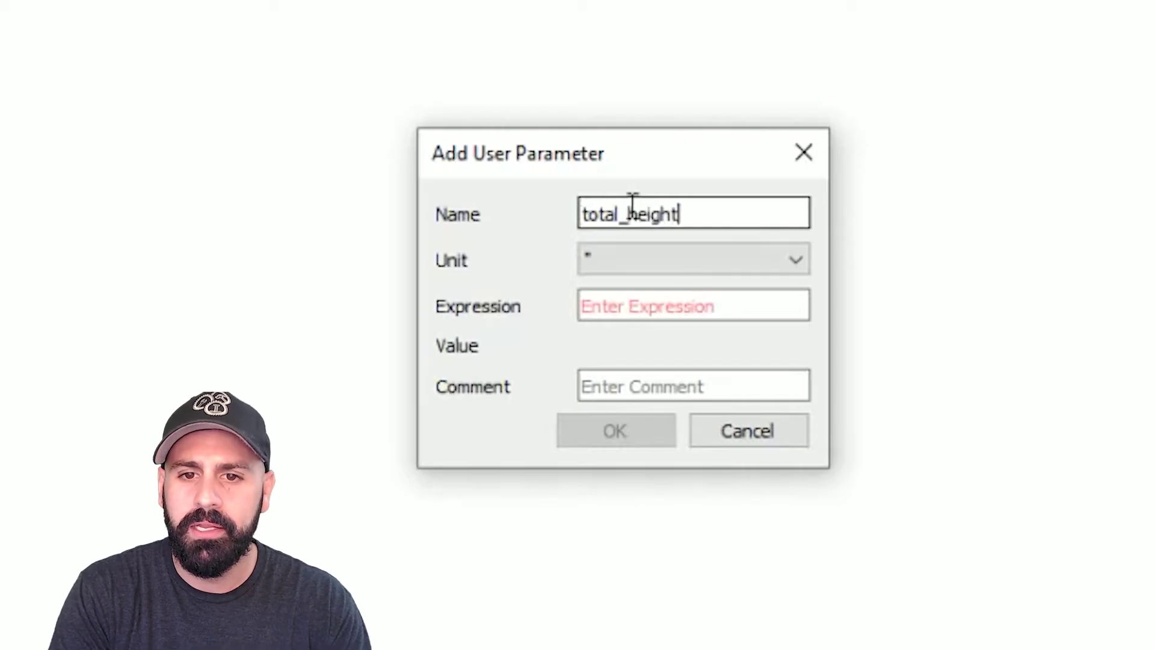
key("Tab")
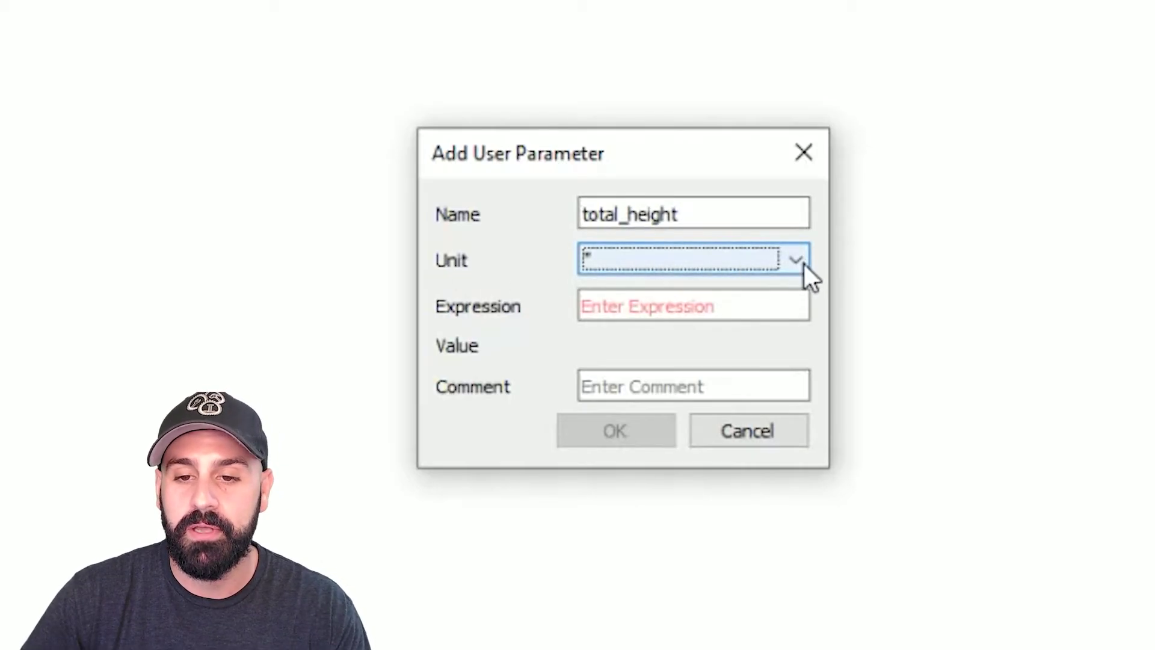
left_click(655, 308)
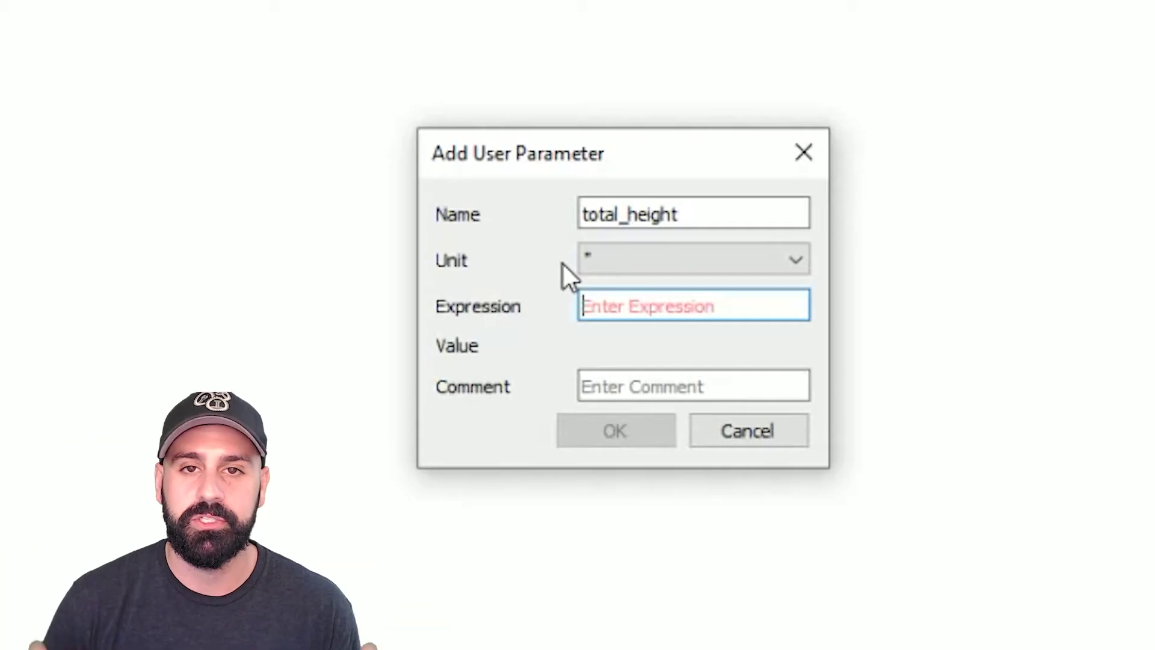
type("30")
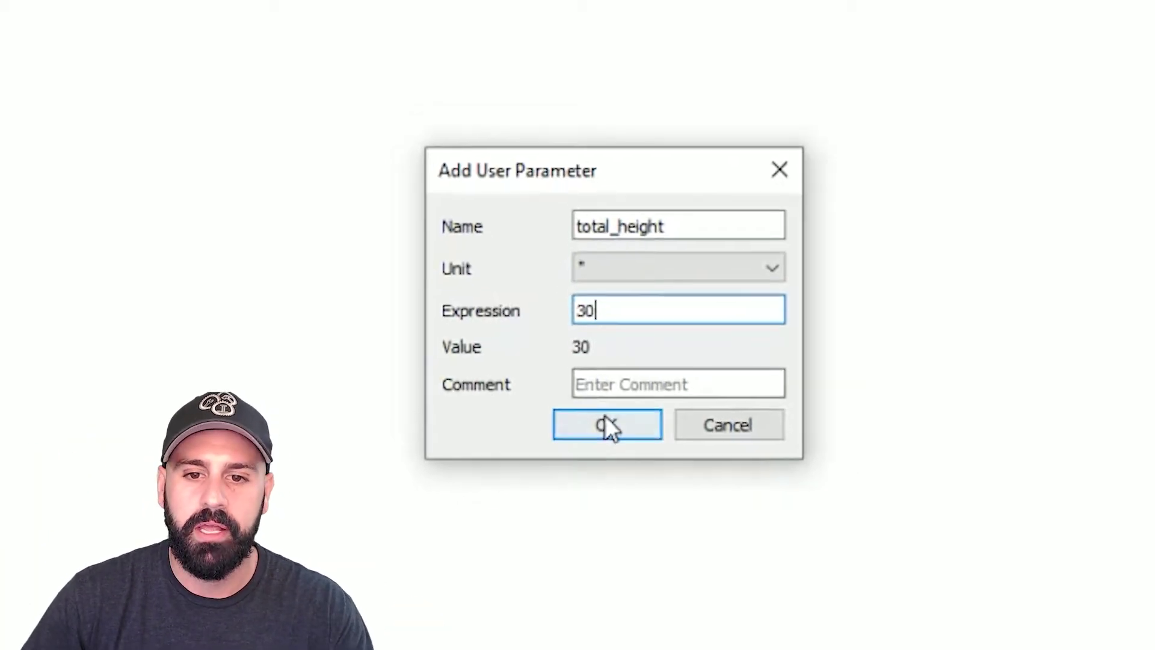
left_click(606, 425)
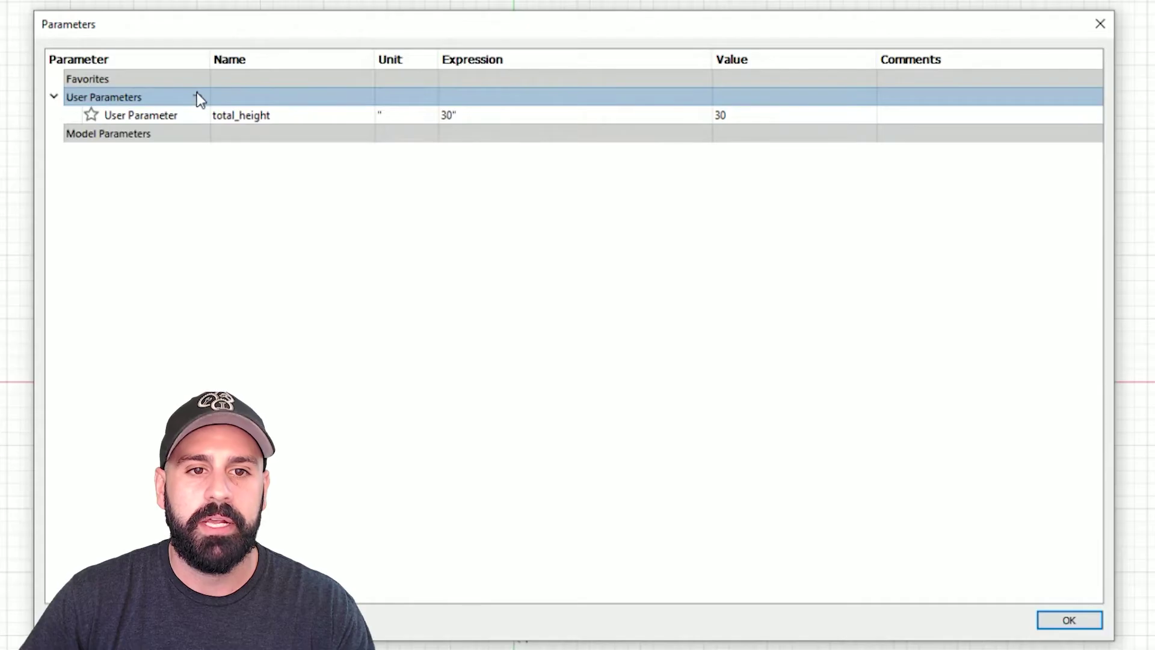
- Add a user parameter named total_width in inches with the expression 24
left_click(197, 96)
left_click(595, 282)
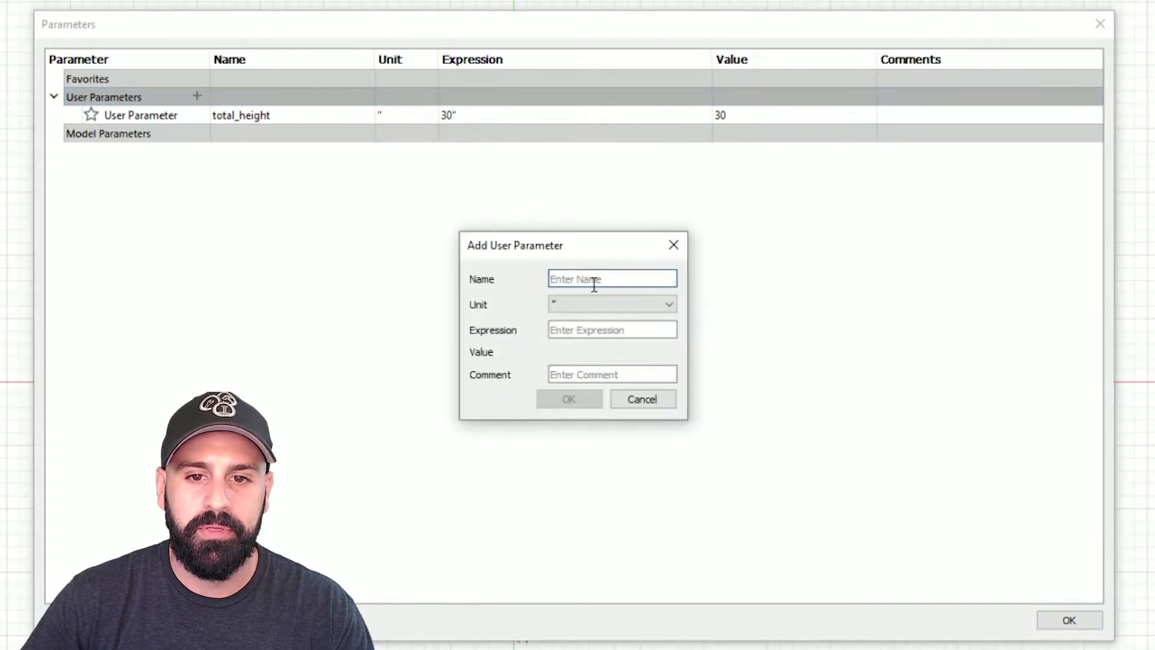
type("total_wdith")
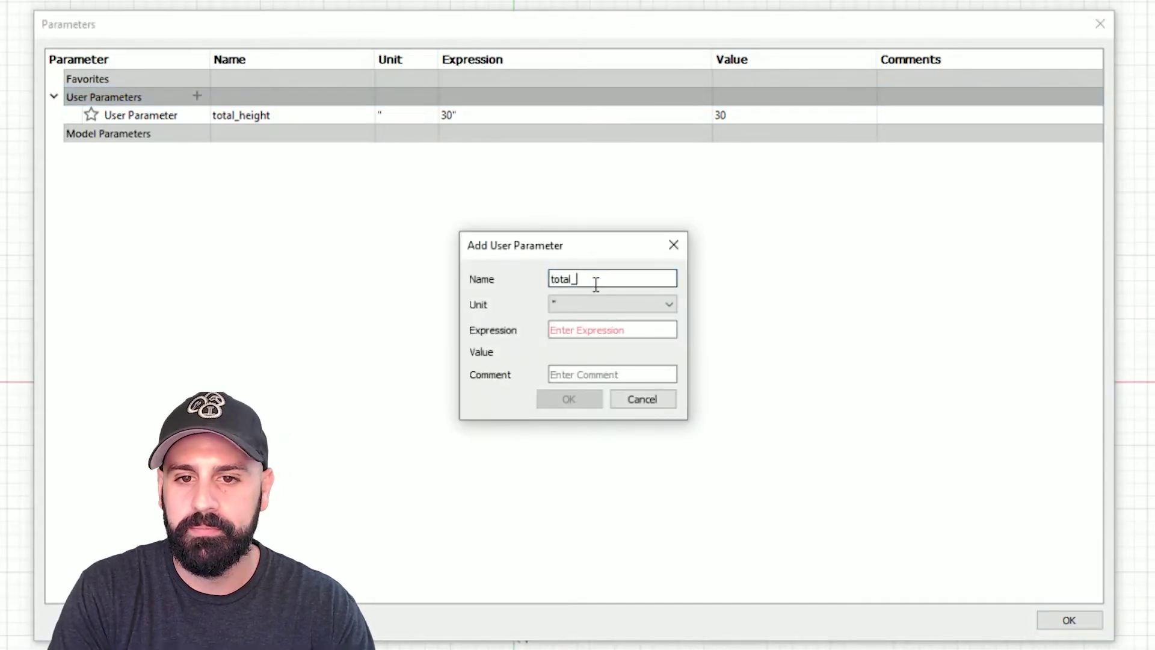
key("BackSpace")
key("BackSpace")
key("BackSpace")
key("BackSpace")
type("idth")
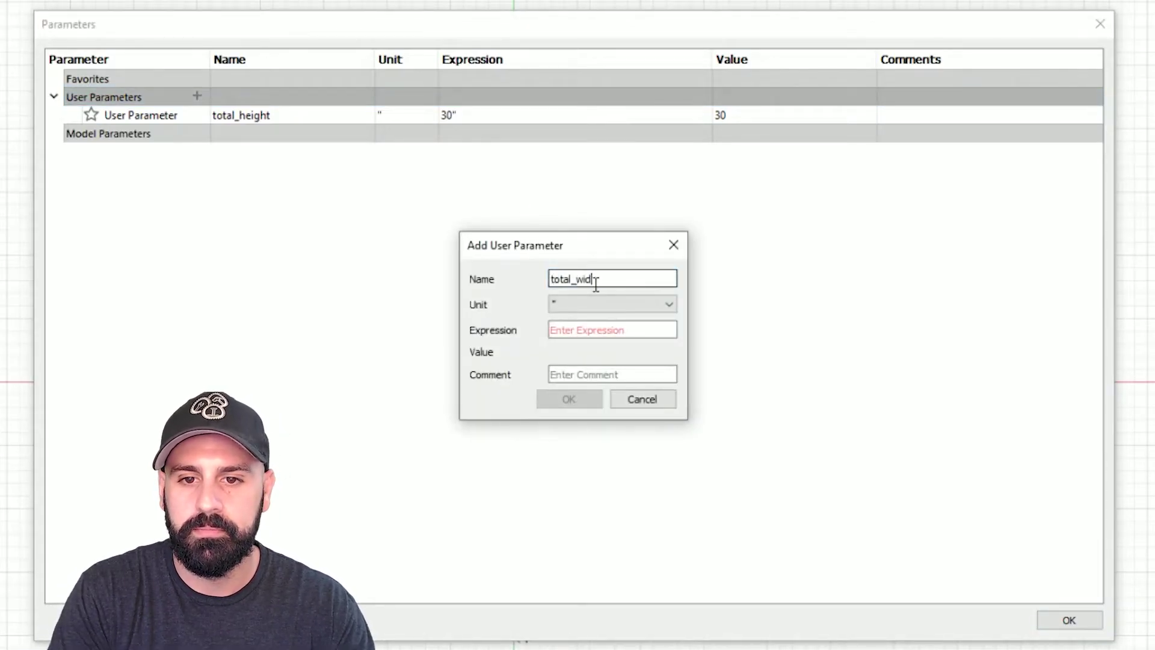
key("Tab")
key("Tab")
type("24")
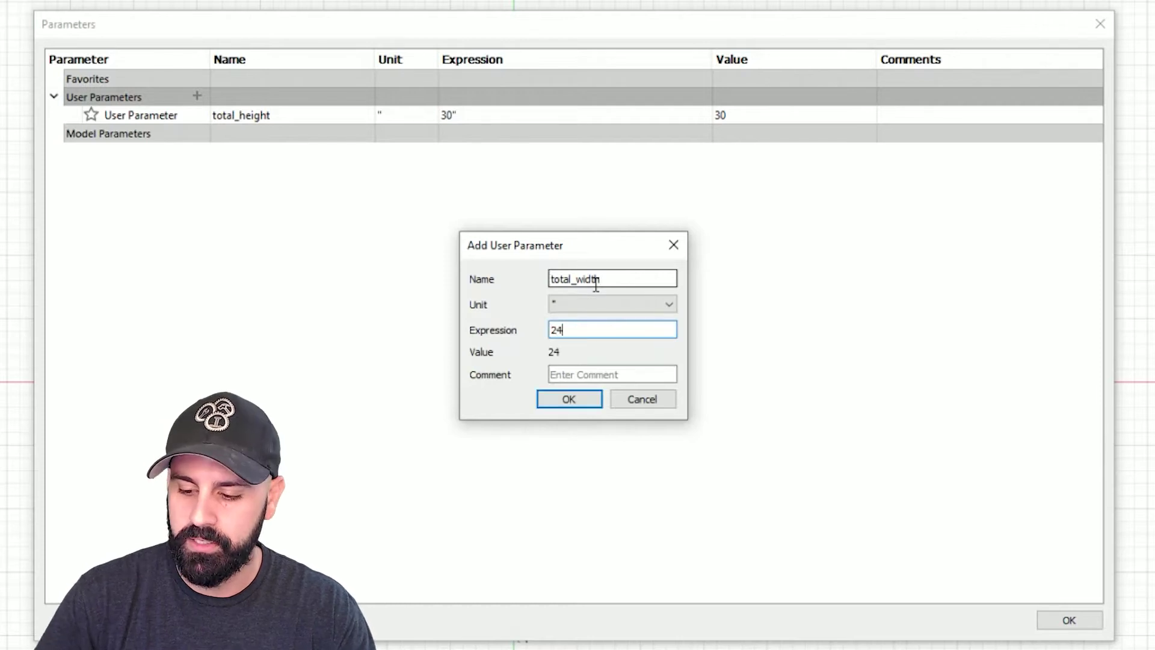
left_click(567, 401)
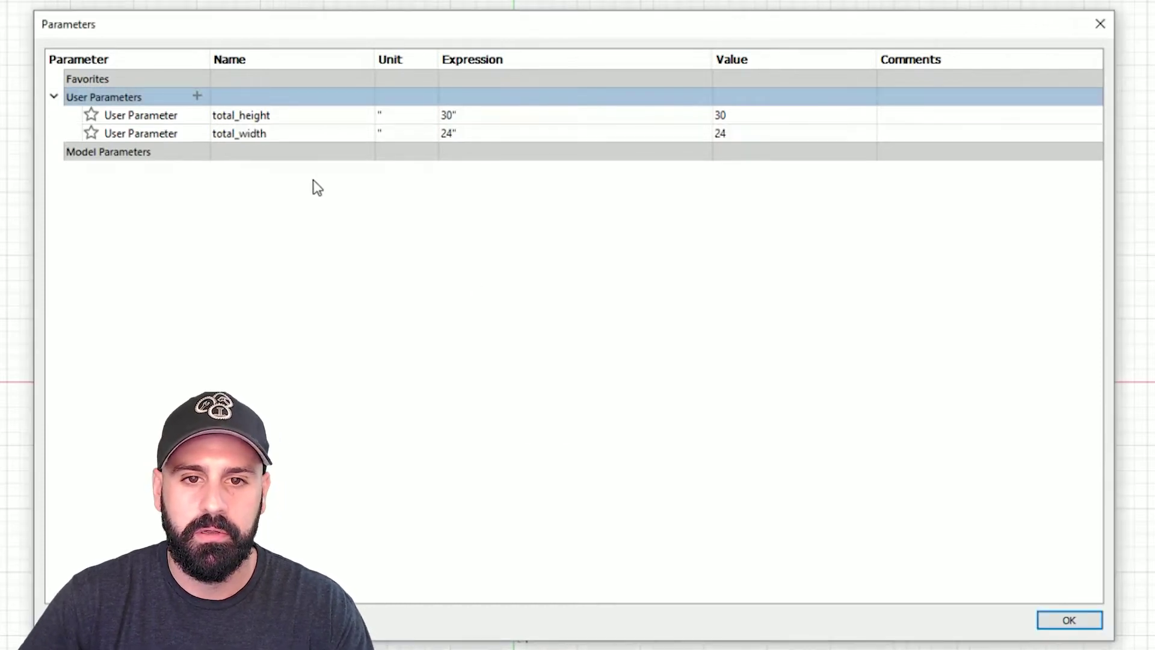
- Add a user parameter named total_depth in inches with the expression 24
left_click(196, 96)
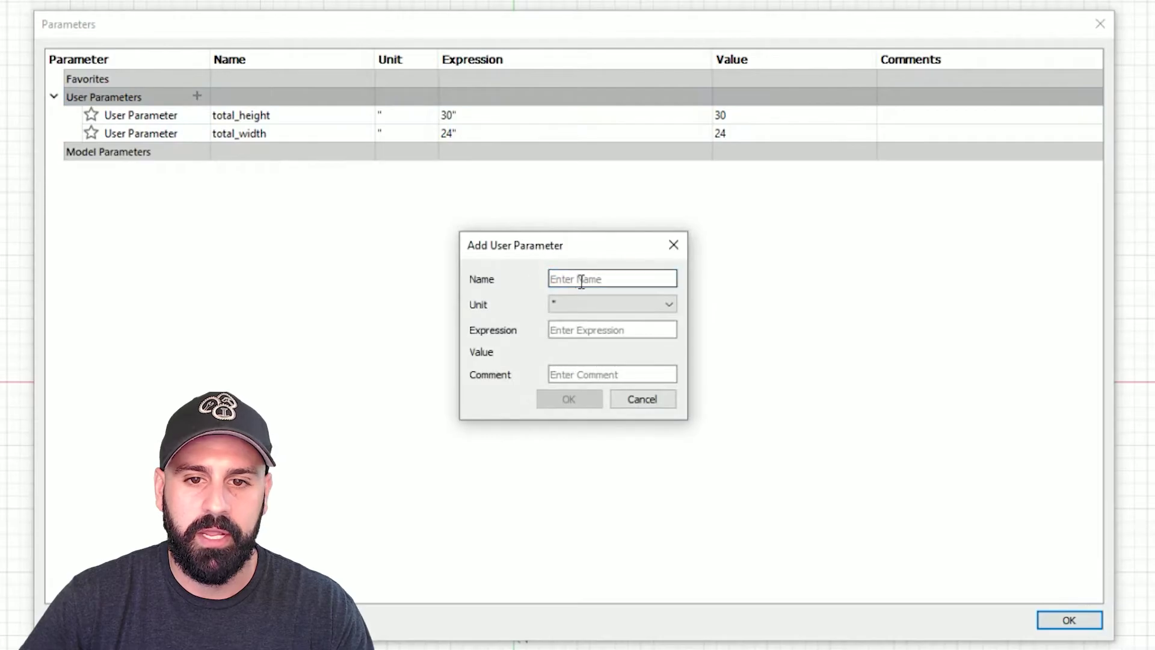
type("total")
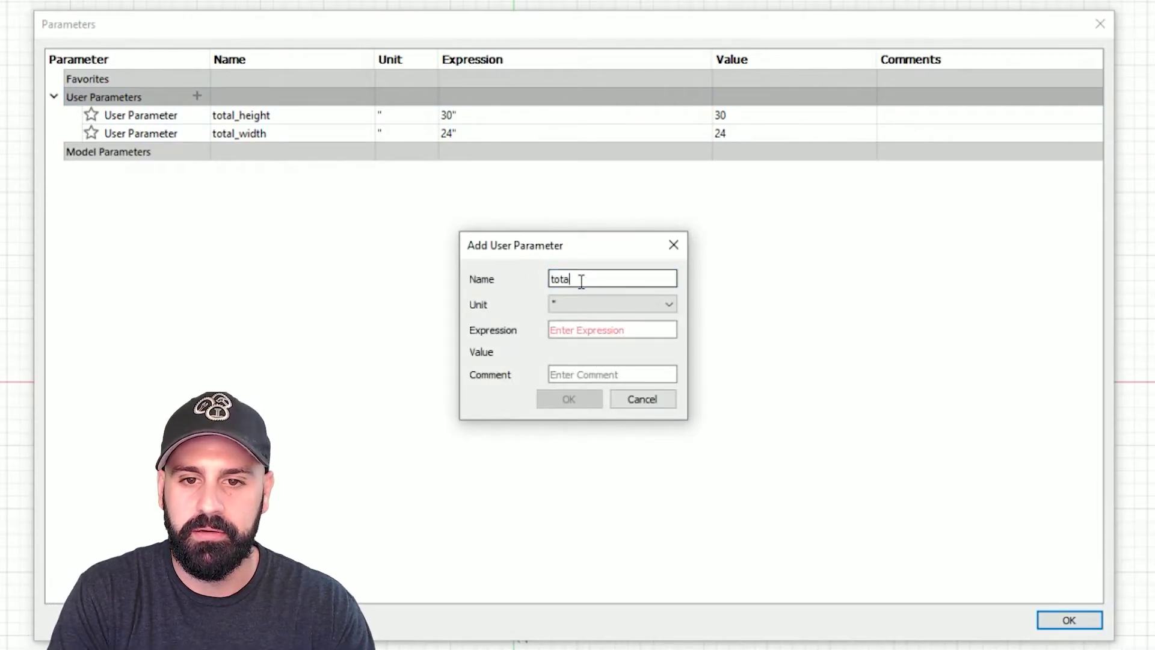
type("_depth")
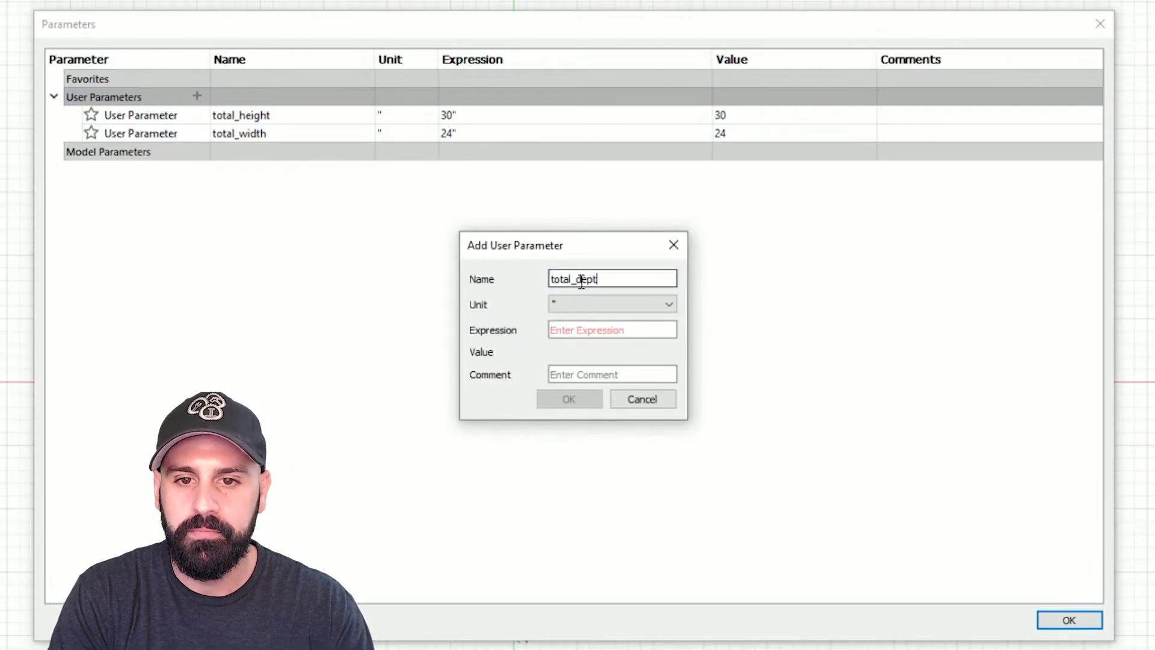
key("Tab")
key("Tab")
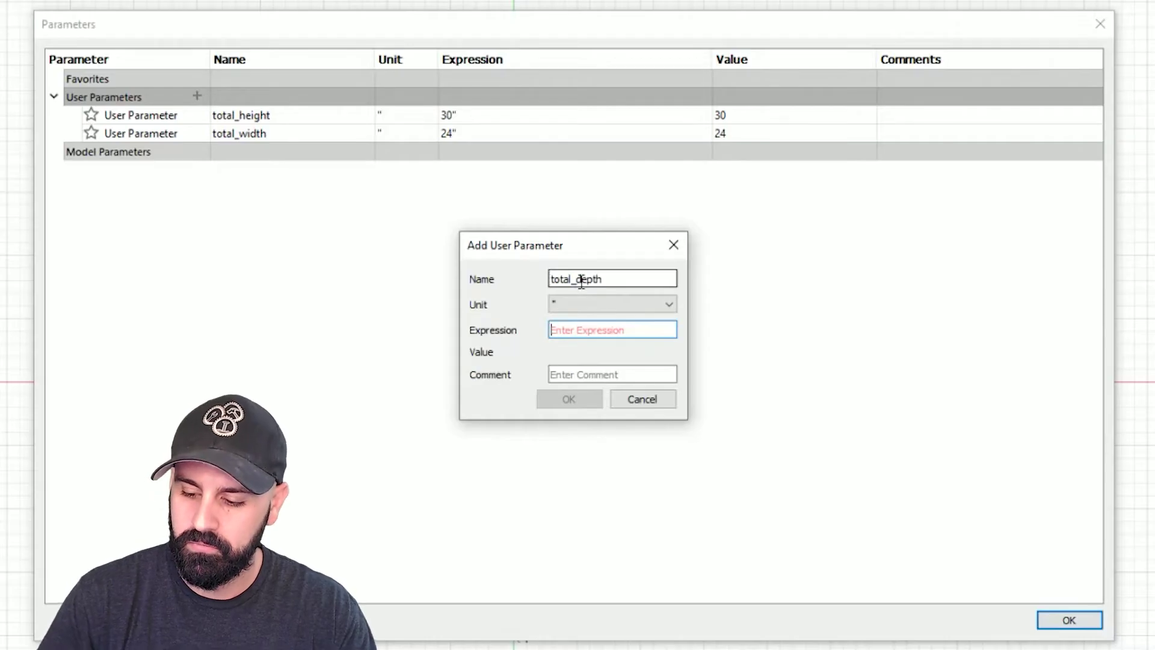
type("24")
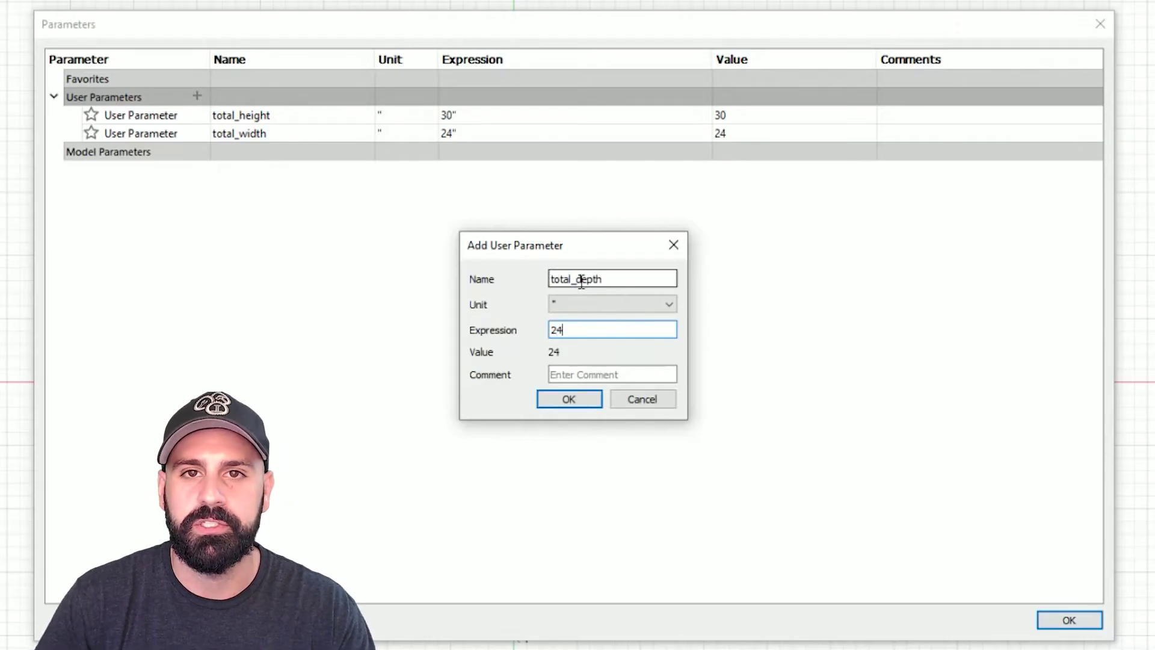
key("Return")
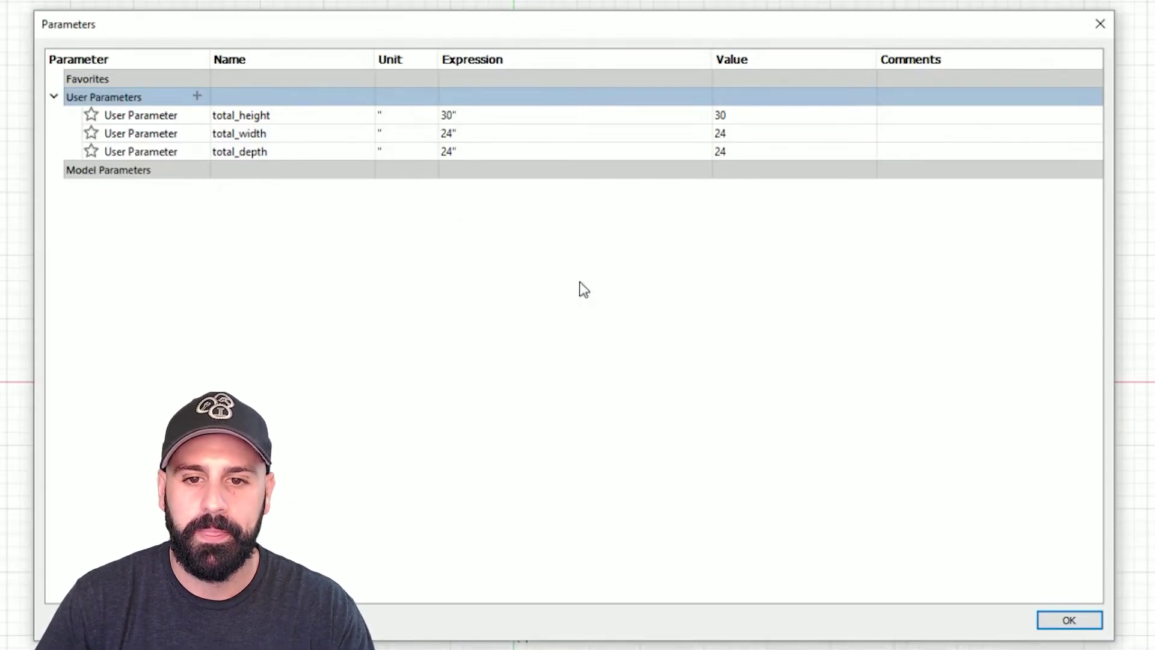
- Add a user parameter named ply_thickness in inches with the expression .75 and close the parameters dialog
left_click(197, 97)
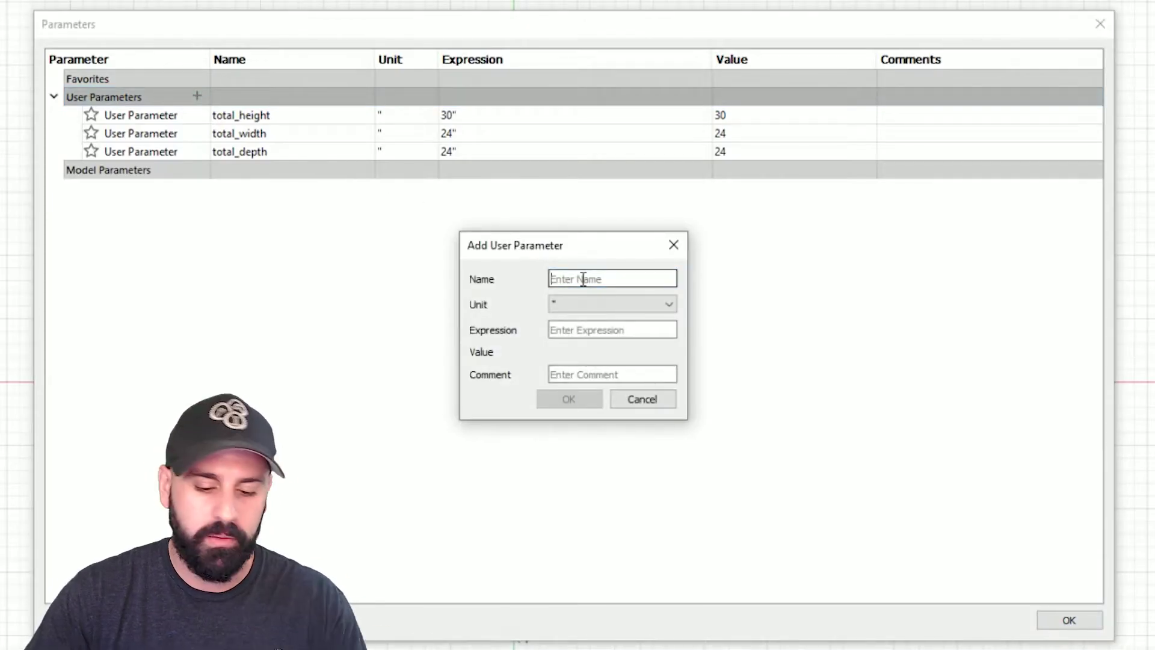
type("ply_thick")
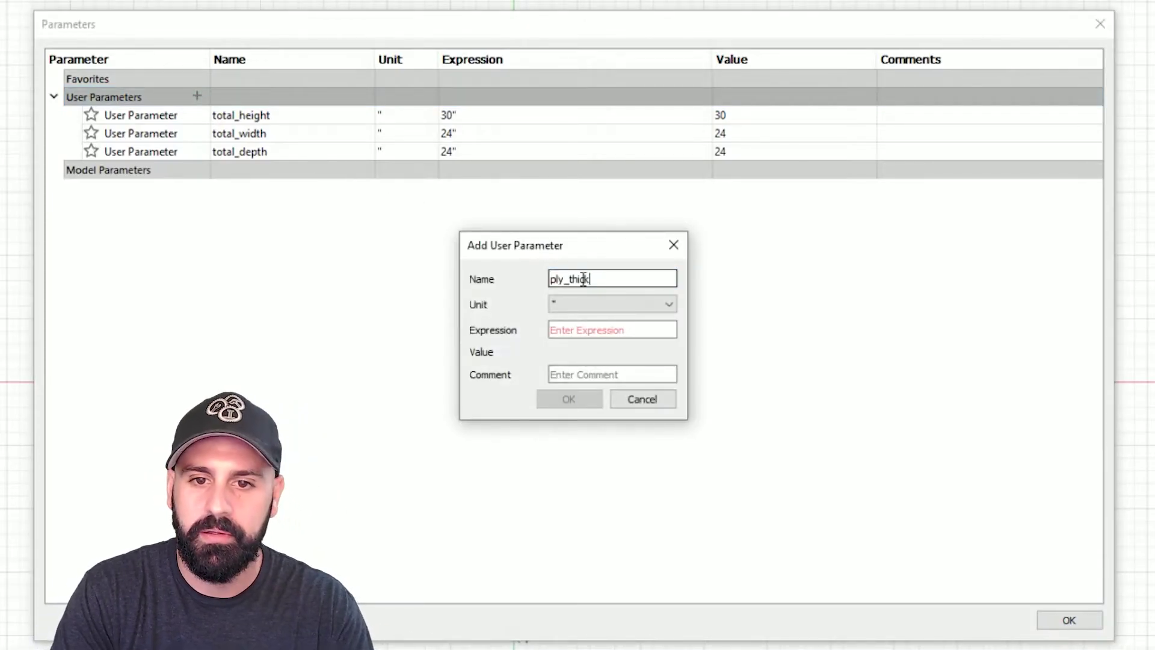
type("ness")
key("Tab")
key("Tab")
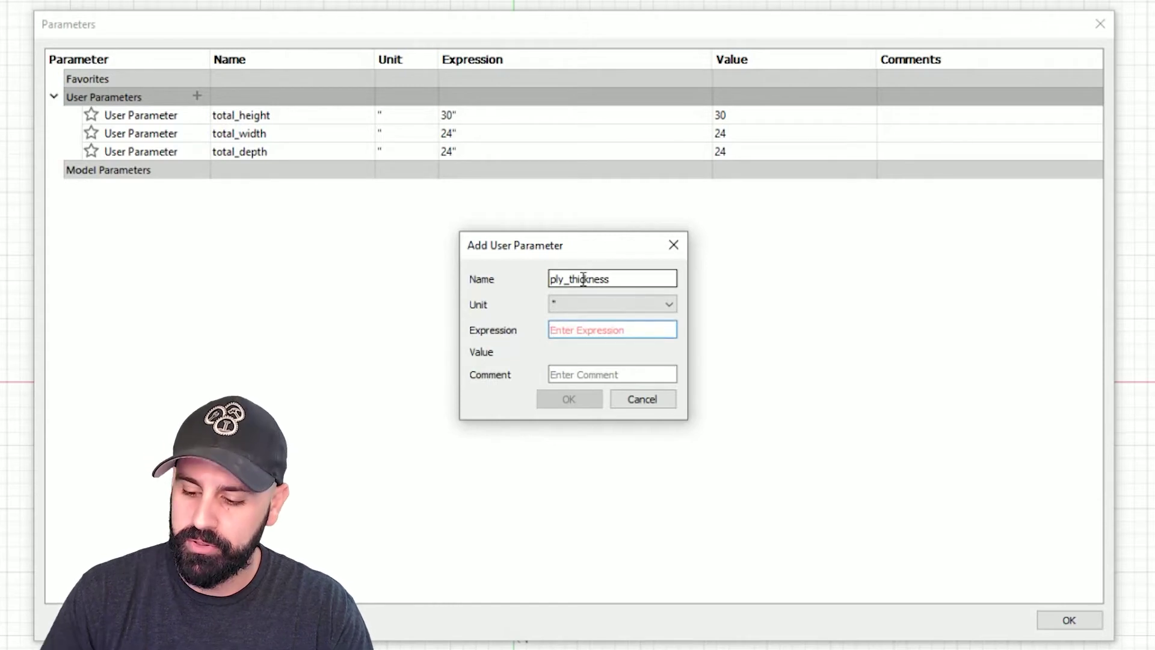
type(".75")
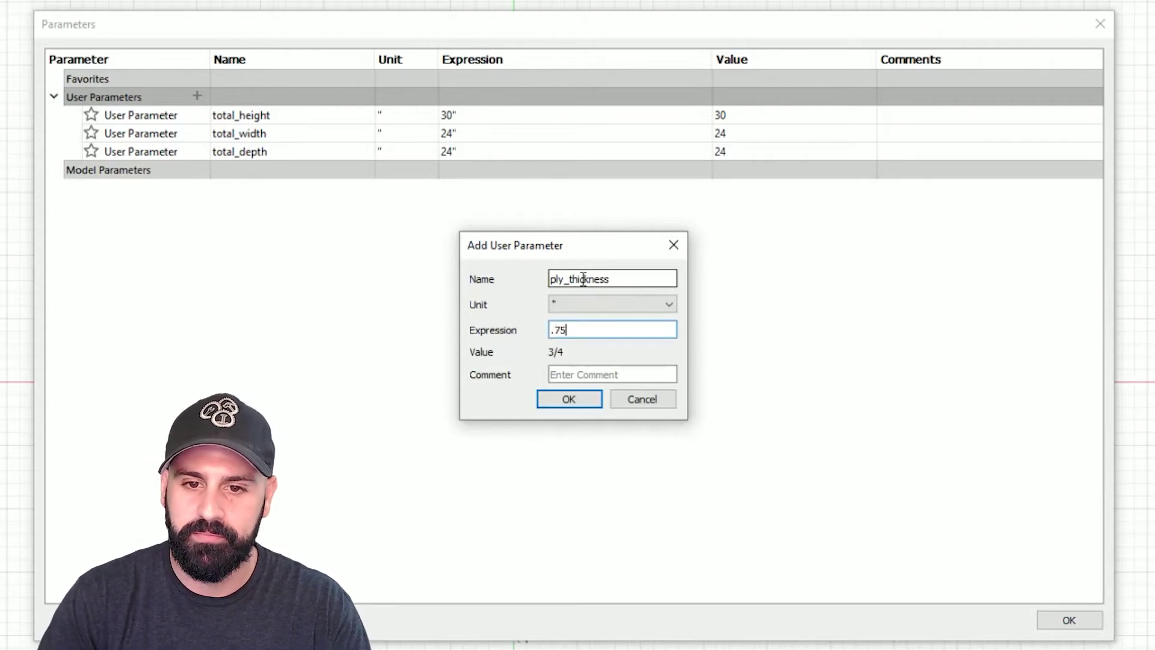
left_click(580, 402)
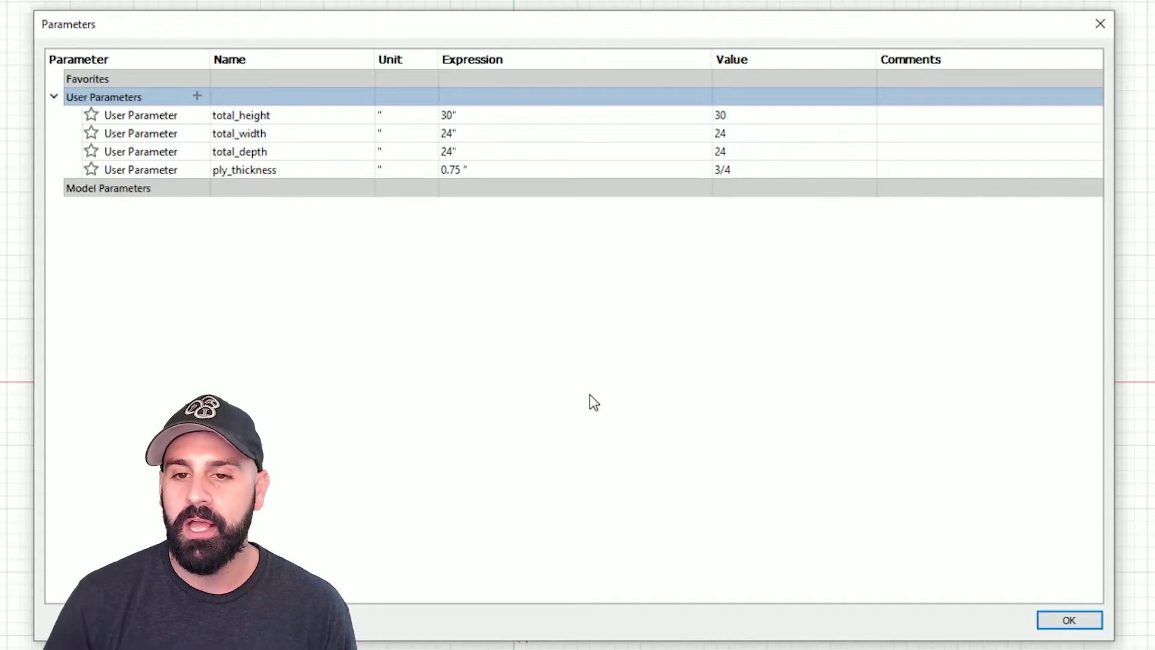
left_click(1072, 626)
- Start a two-point rectangle at the sketch origin and set its width to total_width
mouse_move(766, 320)
middle_mouse_down()
mouse_move(625, 348)
mouse_move(594, 372)
middle_mouse_up()
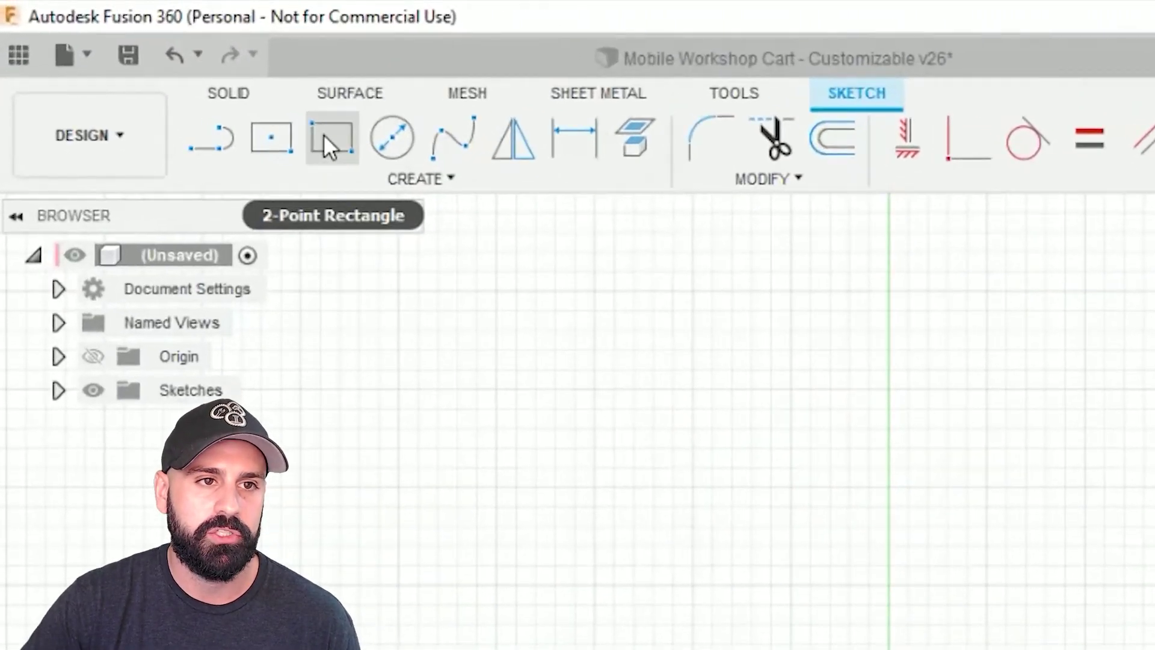
left_click(324, 137)
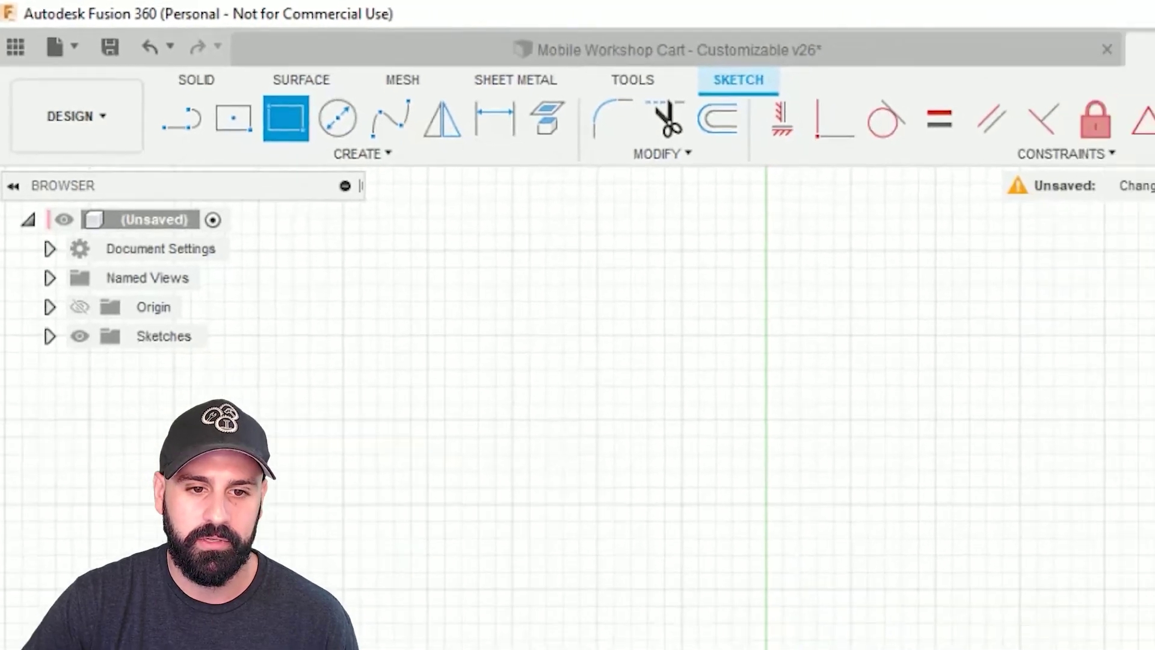
left_click(379, 462)
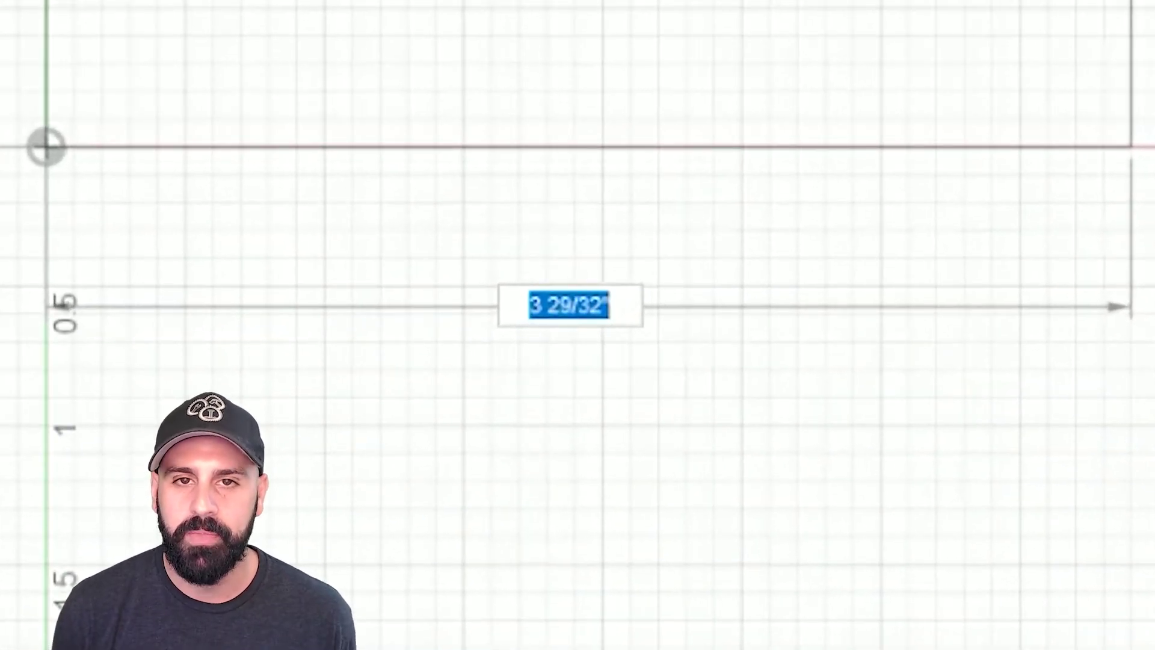
type("tot")
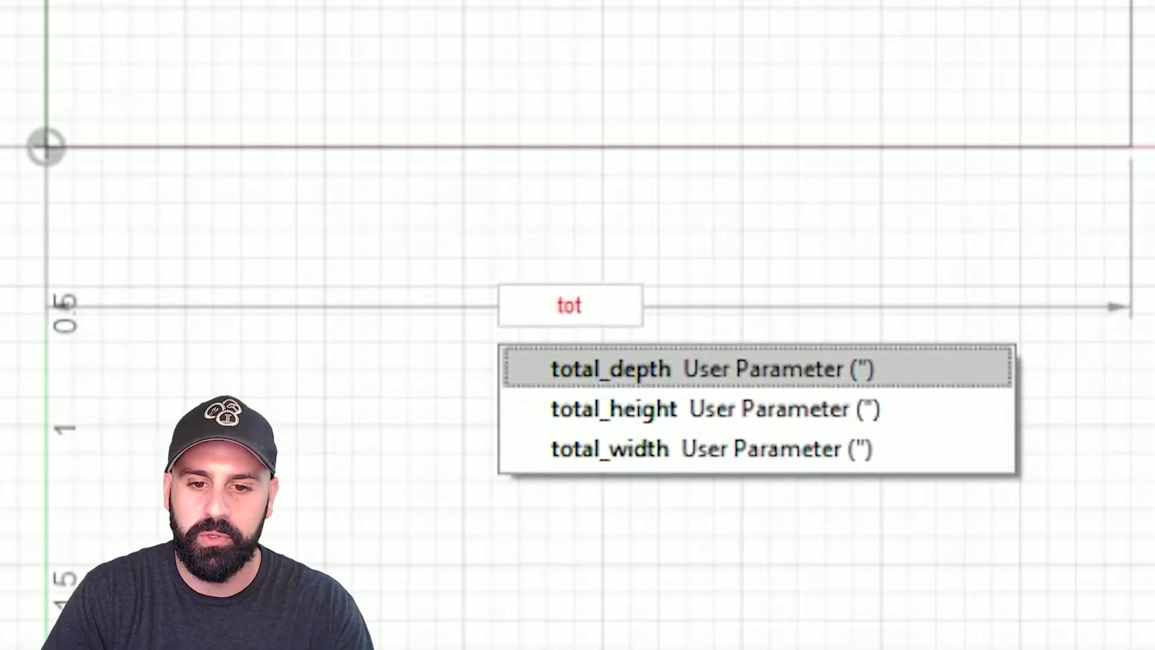
key("Down")
key("Down")
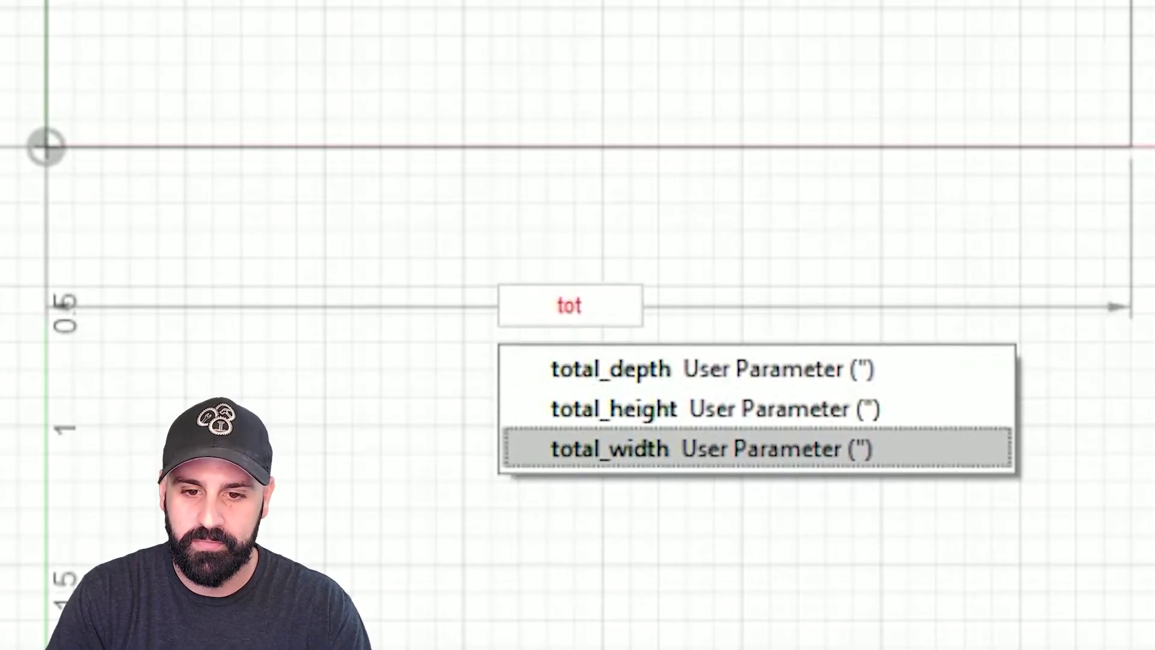
key("Return")
key("Return")
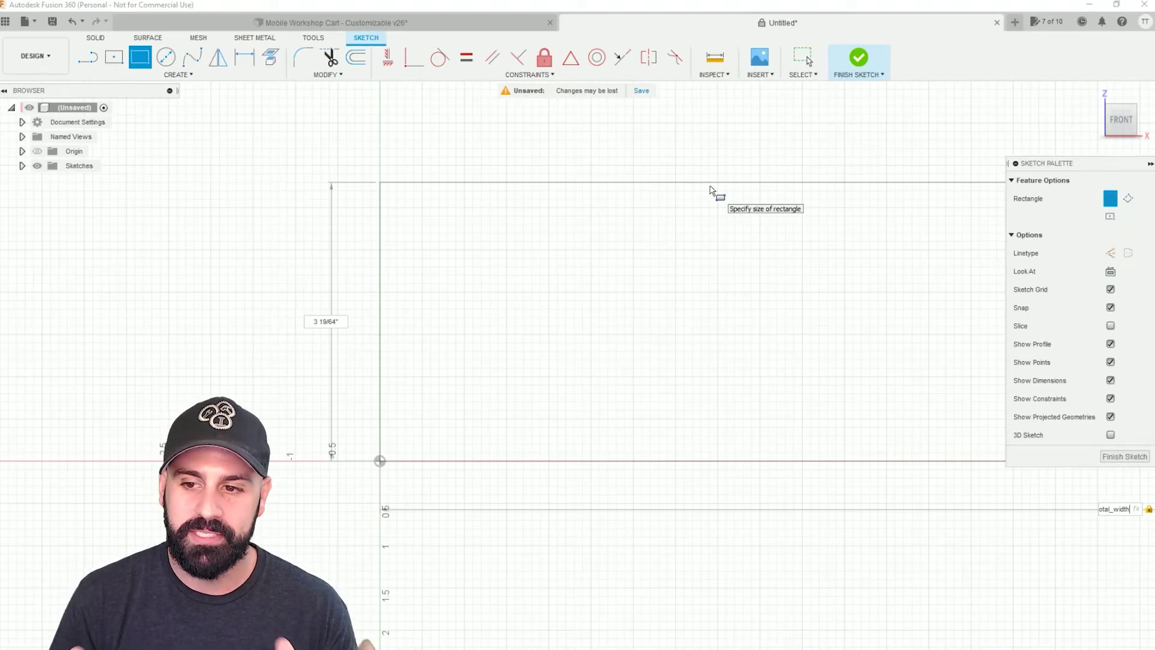
- Set the outer rectangle's height to total_height and complete it
key("Tab")
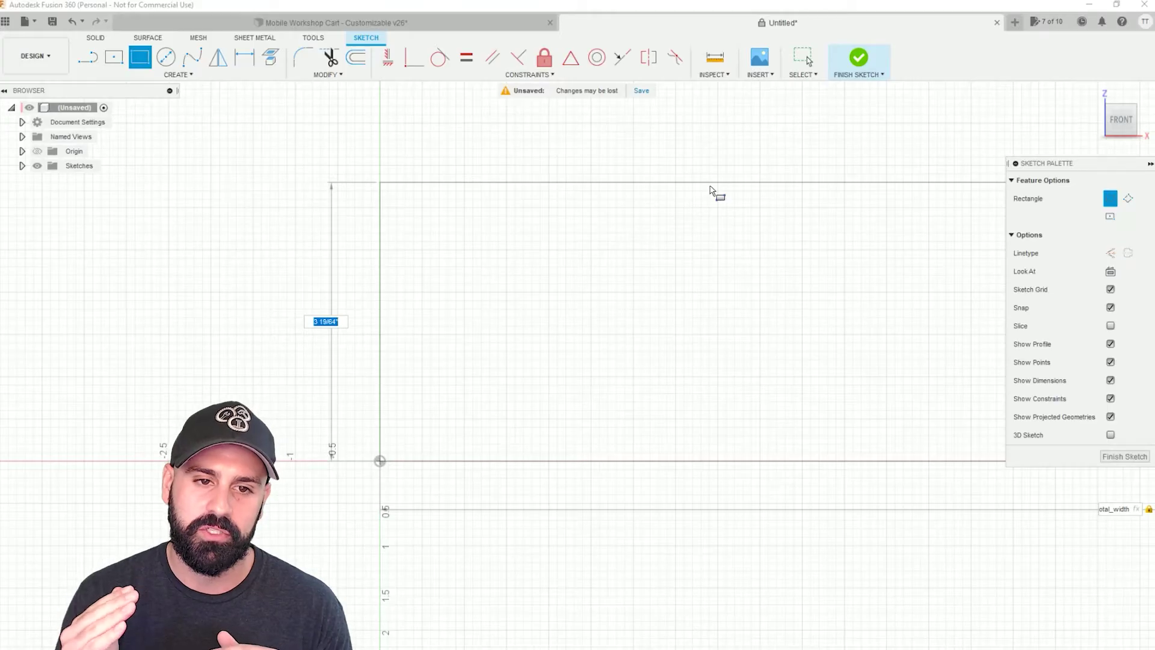
type("tot")
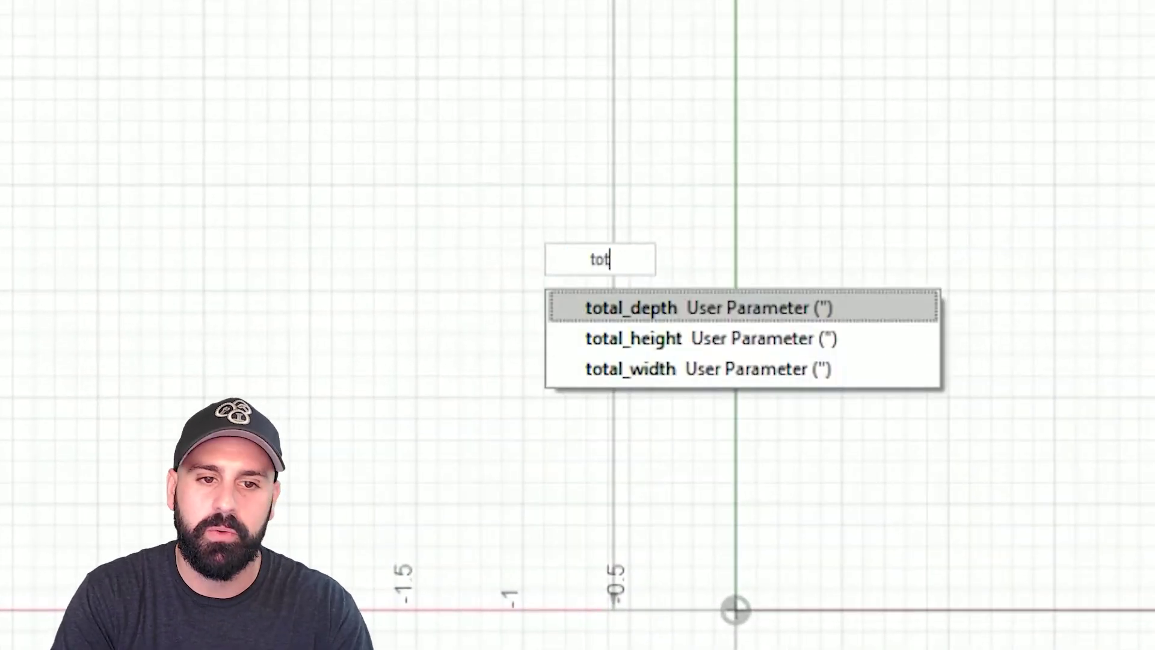
key("Down")
key("Return")
key("Tab")
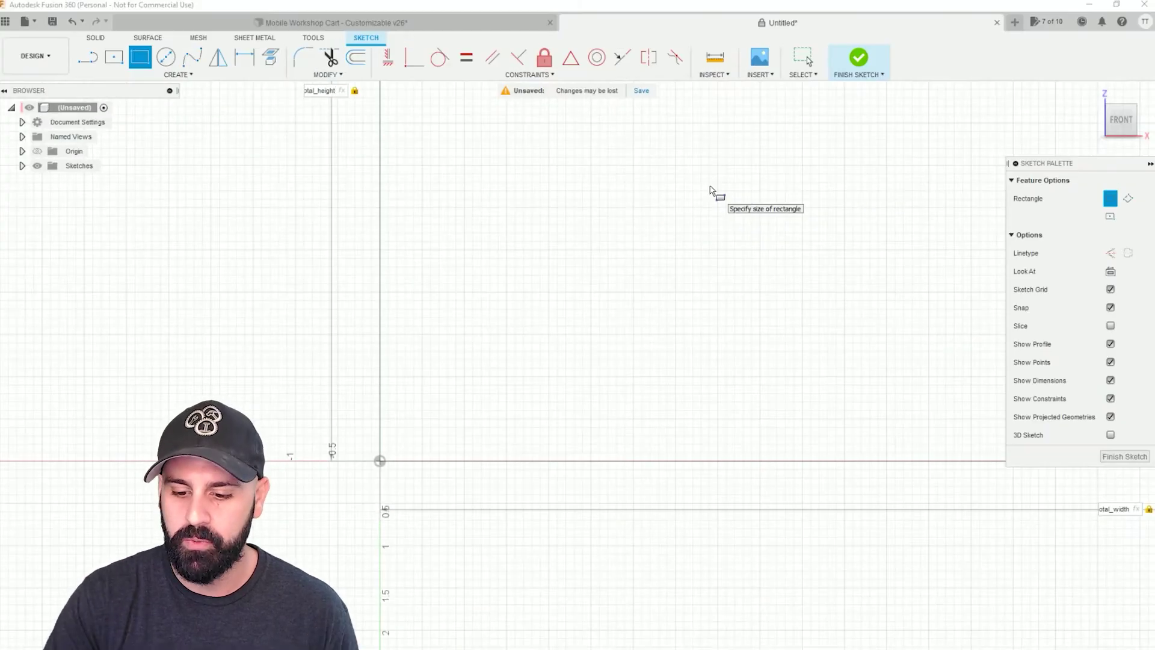
key("Return")
- Start a side panel rectangle at the origin inside the outer outline, with its width set to ply_thickness
scroll(717, 284, "down", 5)
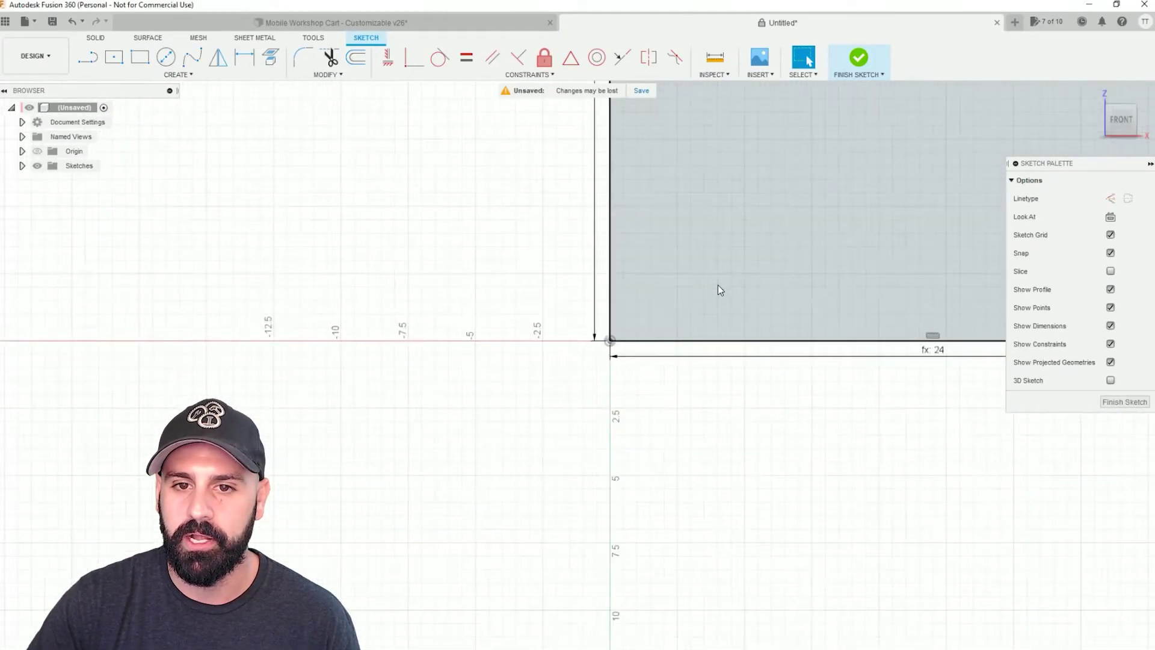
scroll(717, 284, "down", 2)
middle_click_drag(732, 253, 449, 461)
scroll(449, 461, "down", 2)
middle_click_drag(516, 384, 504, 420)
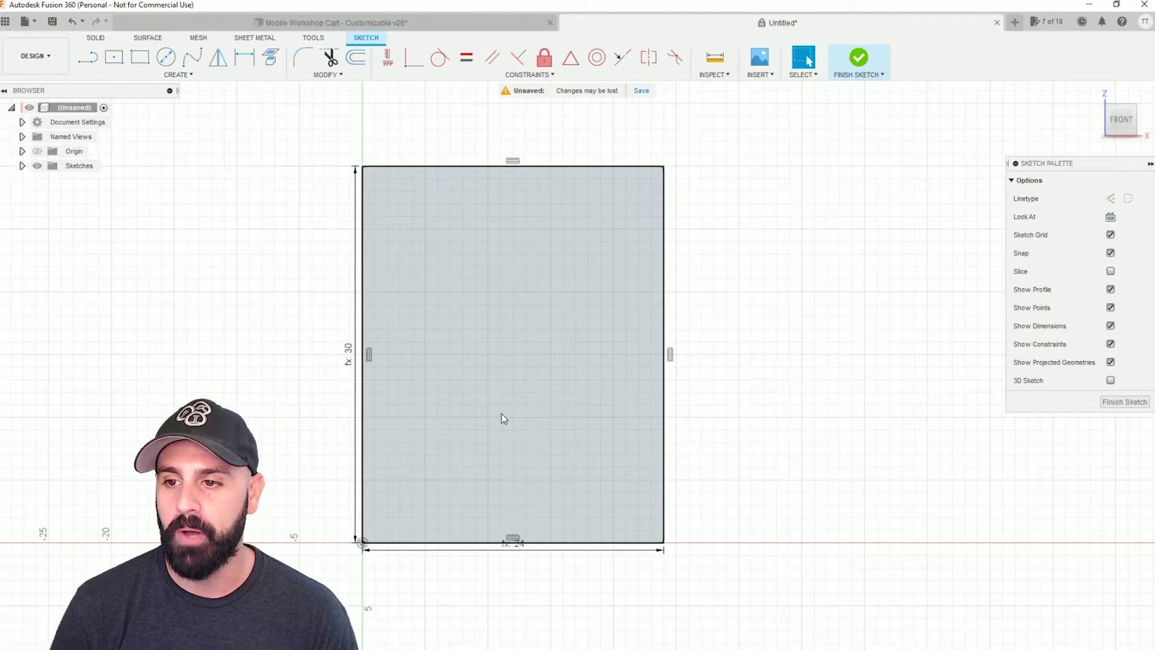
middle_click_drag(502, 414, 523, 392)
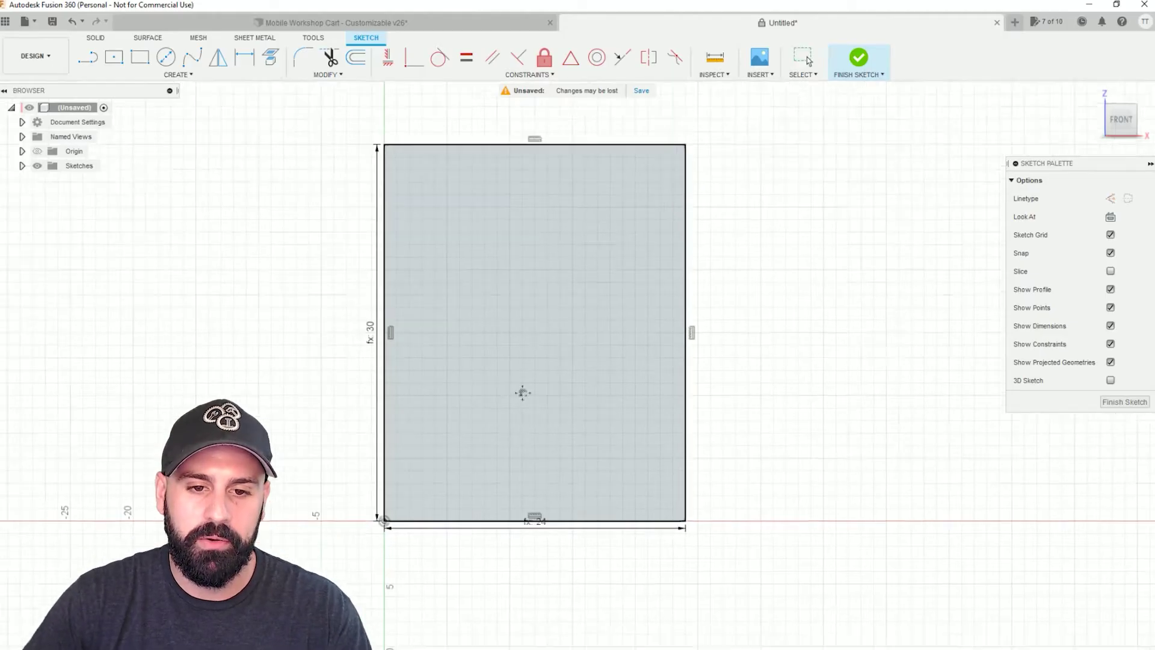
scroll(468, 461, "up", 5)
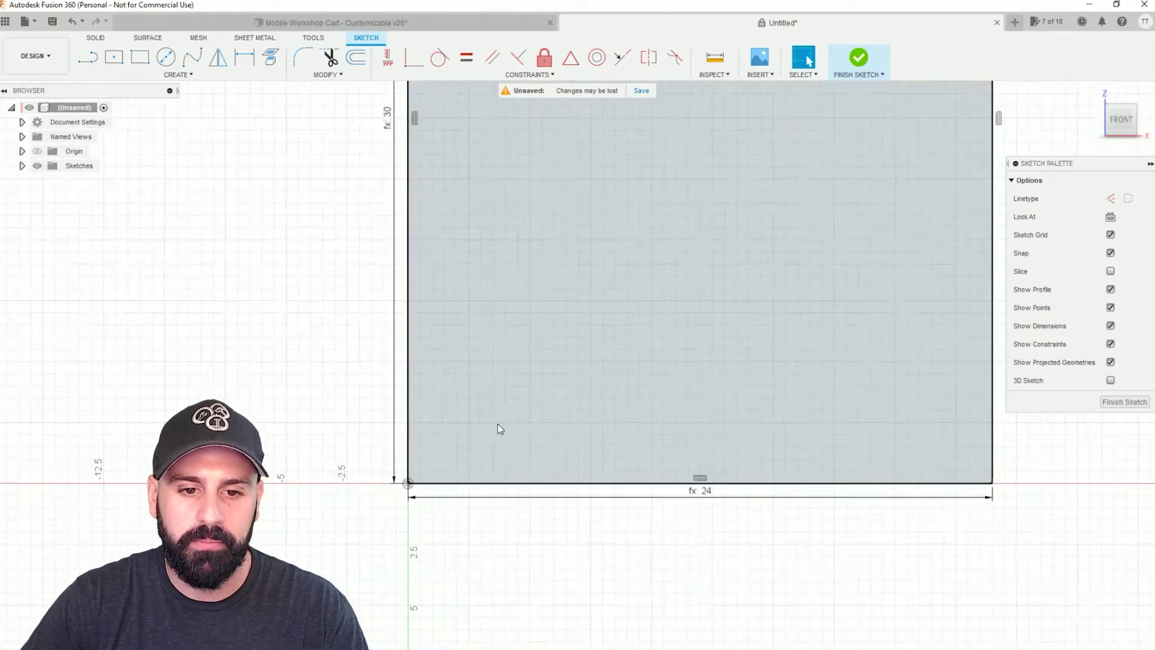
scroll(496, 424, "up", 3)
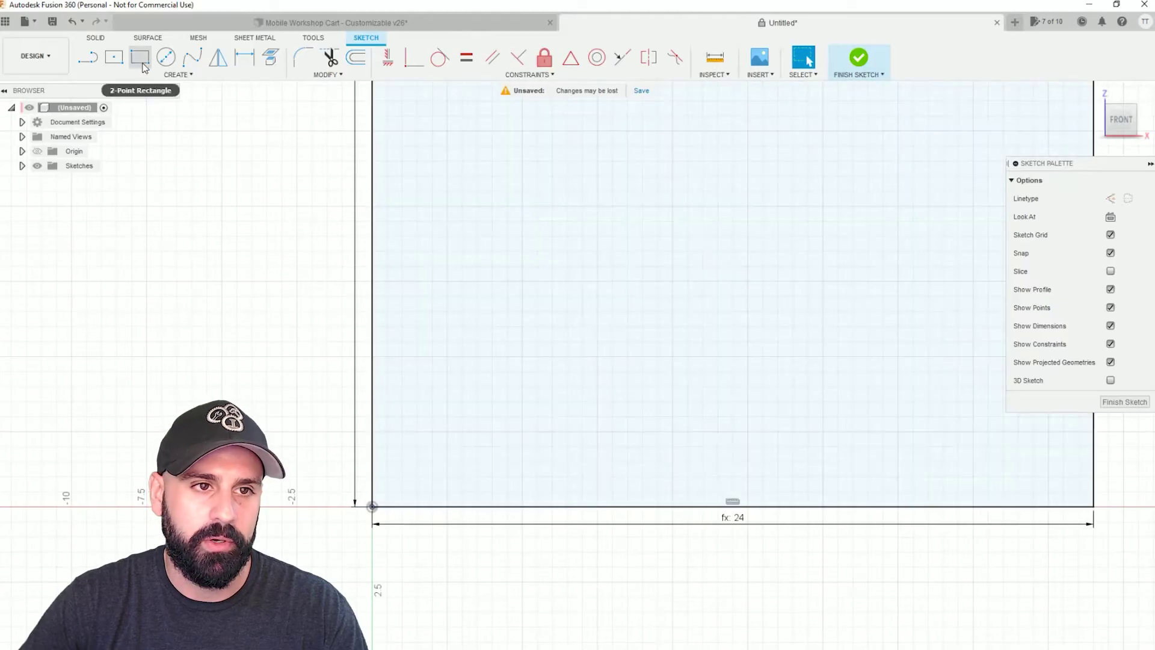
left_click(142, 65)
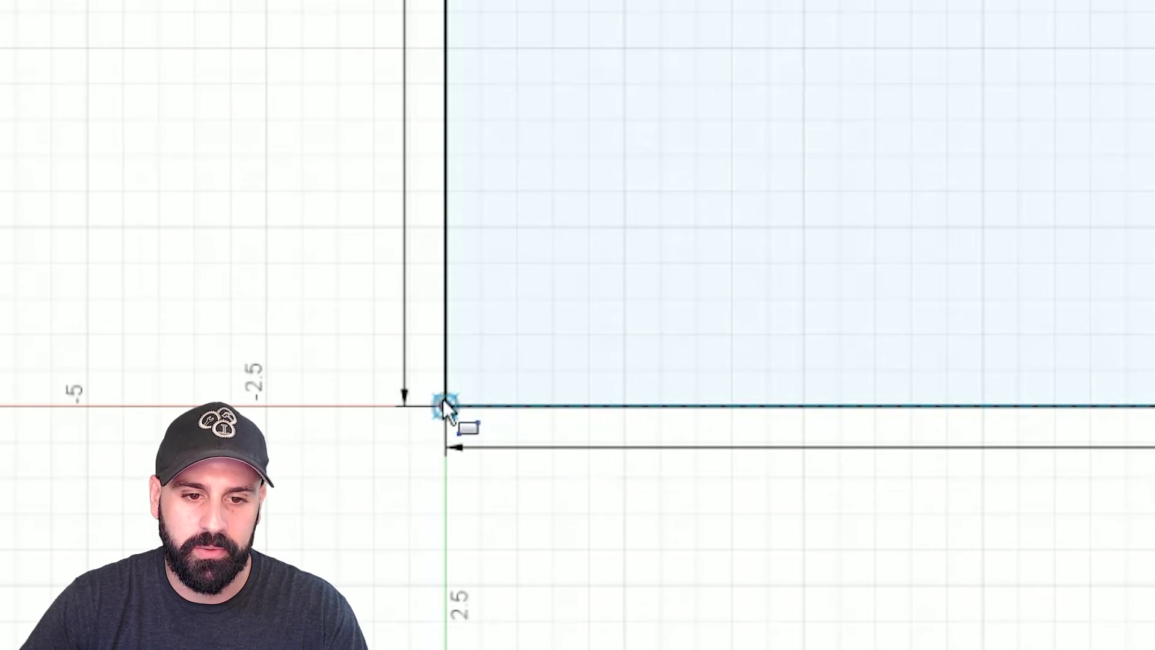
left_click(445, 405)
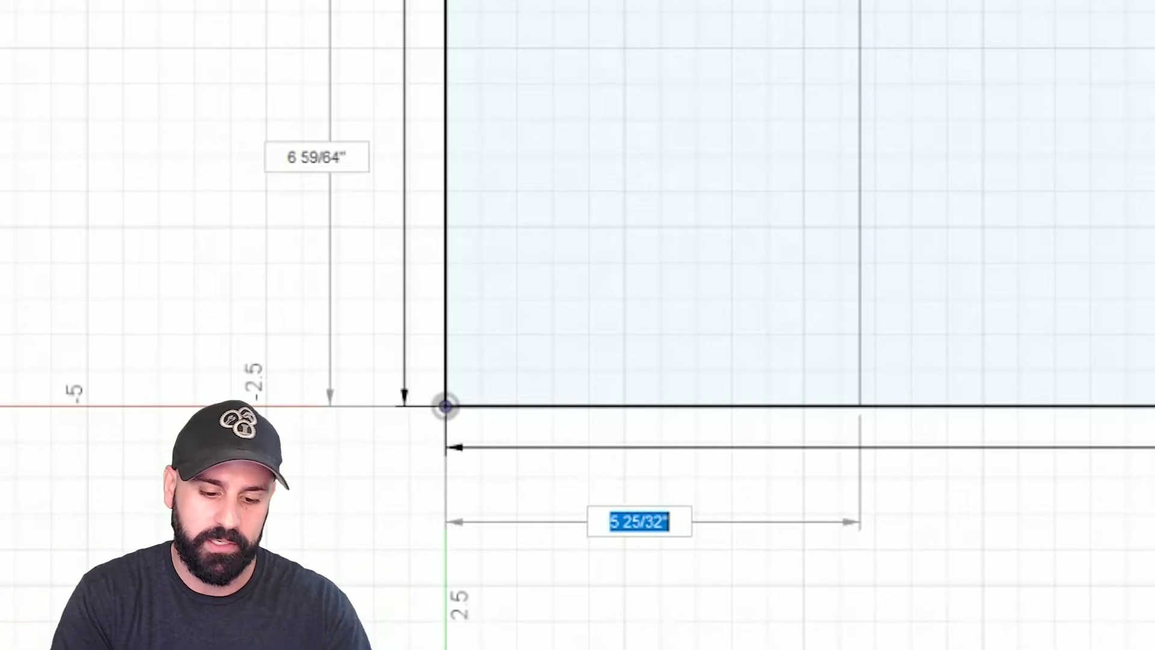
type("ply")
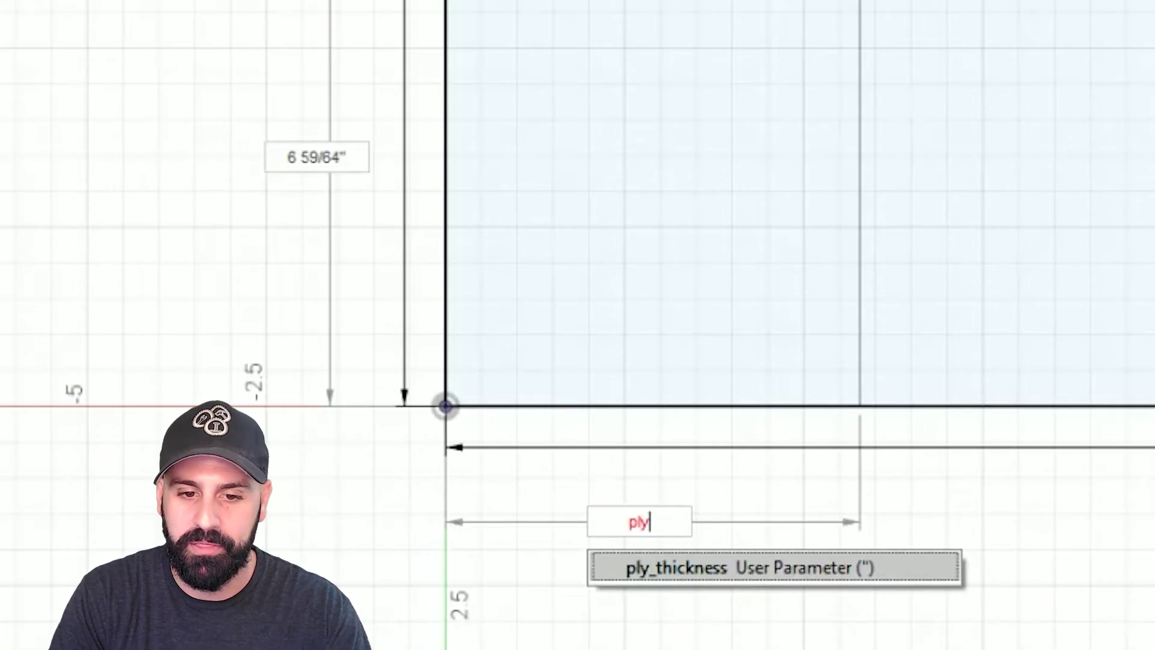
key("Return")
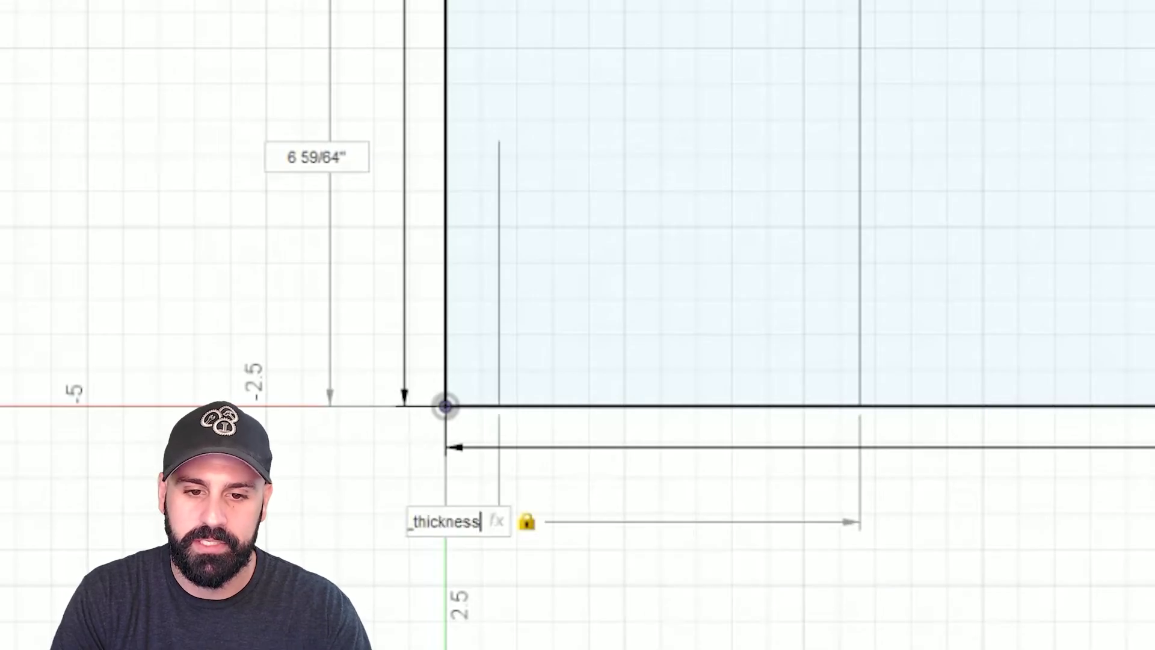
- Set the height of the side panel rectangle at the origin to total_height and complete it
key("Tab")
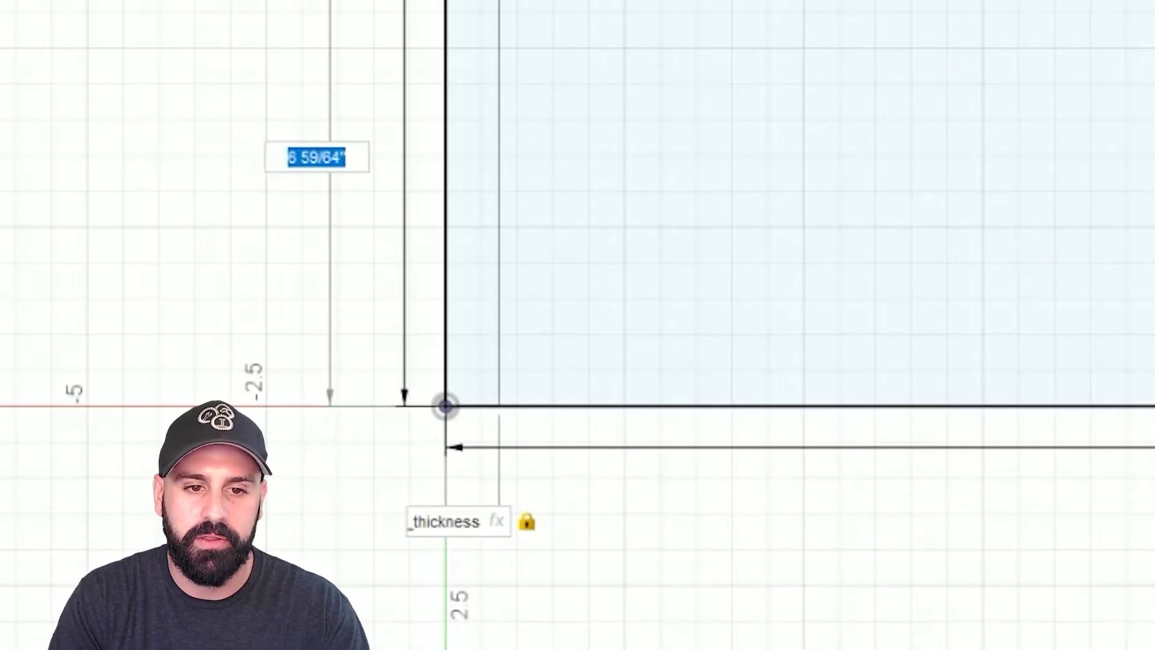
type("tot")
key("Down")
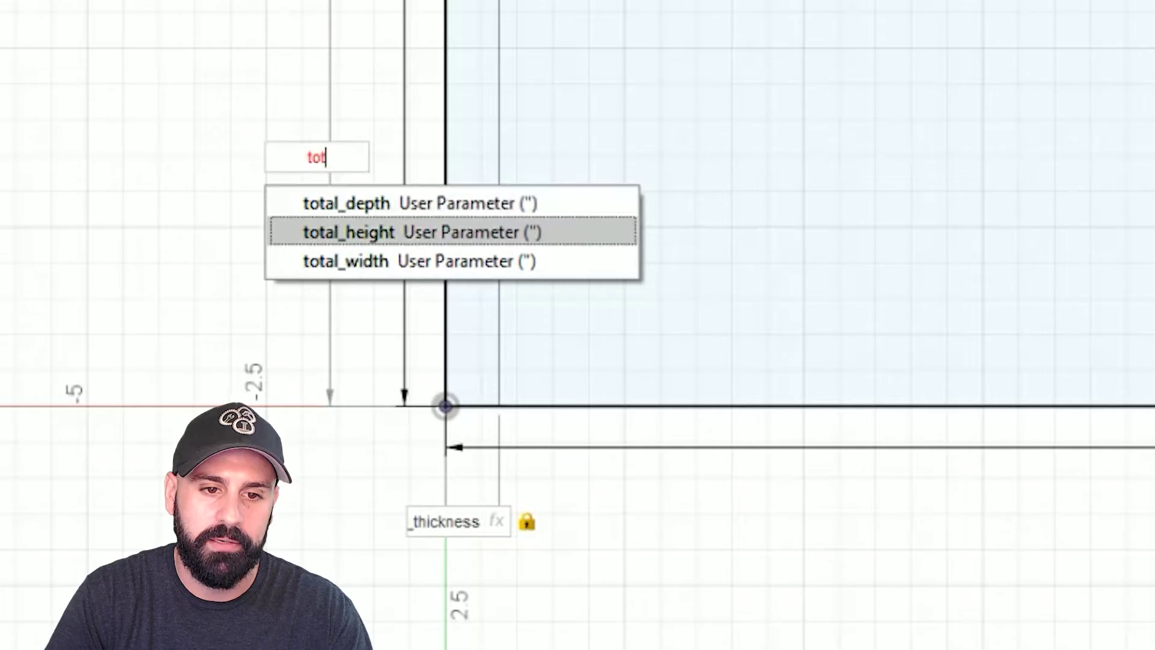
key("Return")
key("Return")
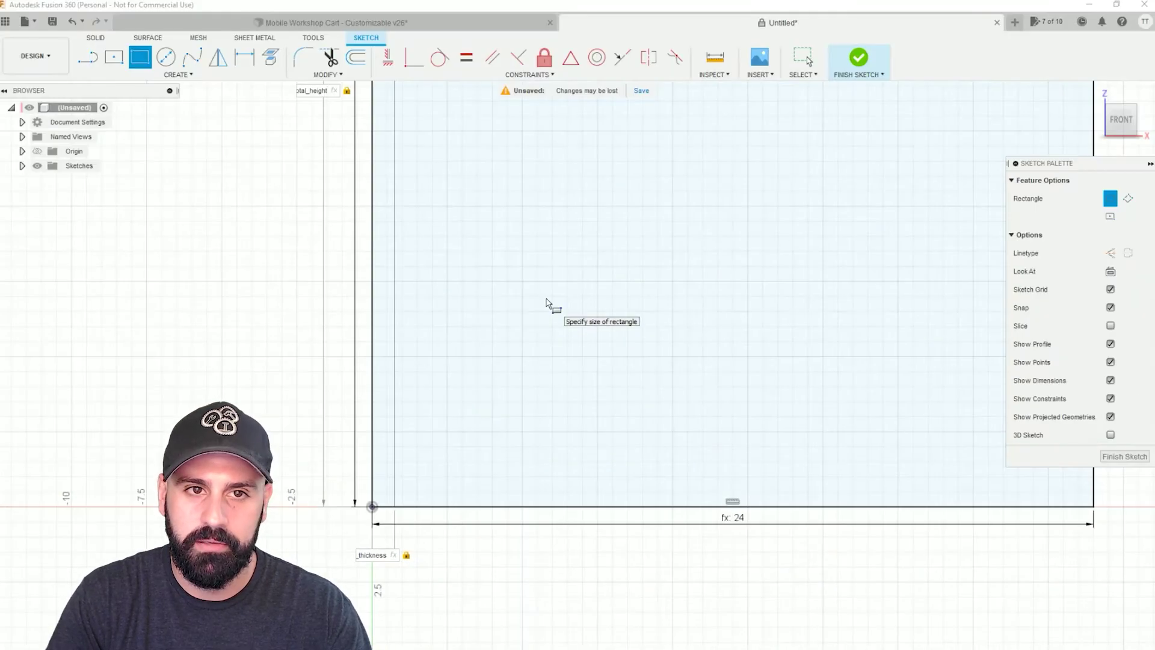
- Start the opposite side panel rectangle at the outline's lower-right corner, extending inward with its width set to ply_thickness
scroll(642, 258, "down", 5)
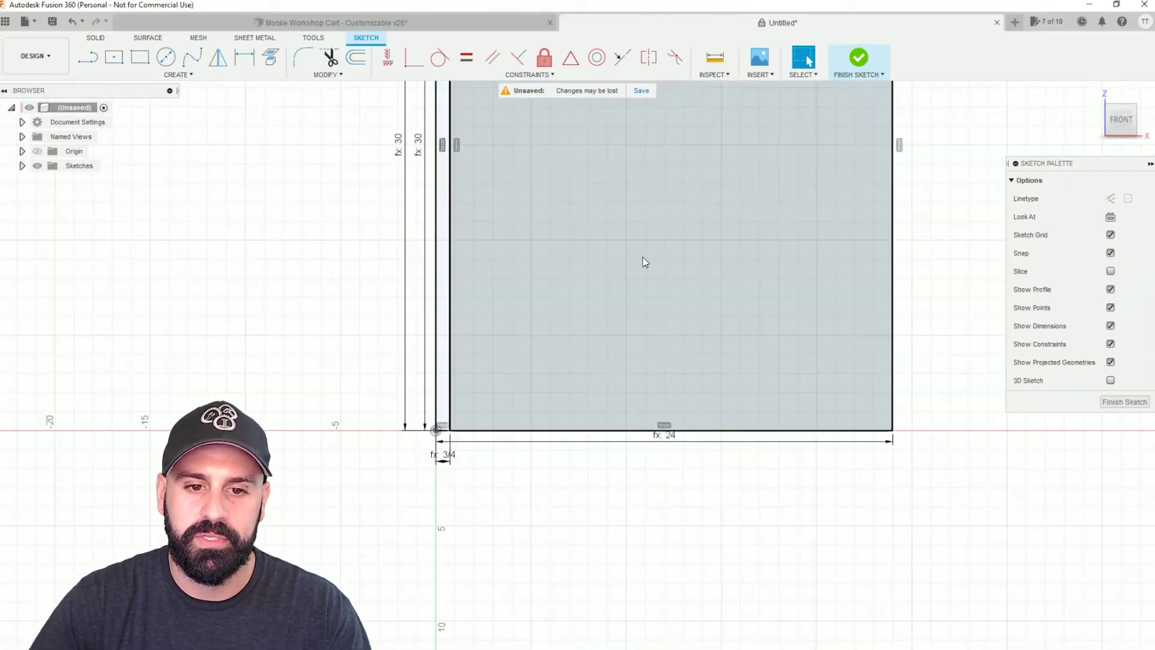
scroll(442, 426, "down", 2)
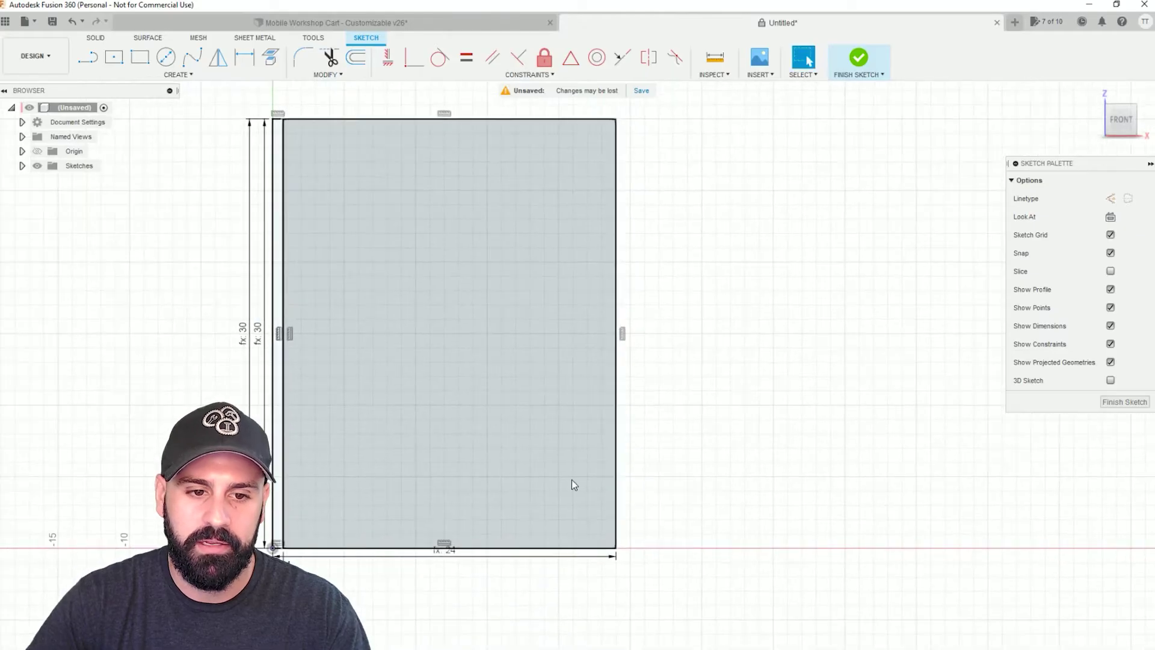
key("r")
left_click(617, 547)
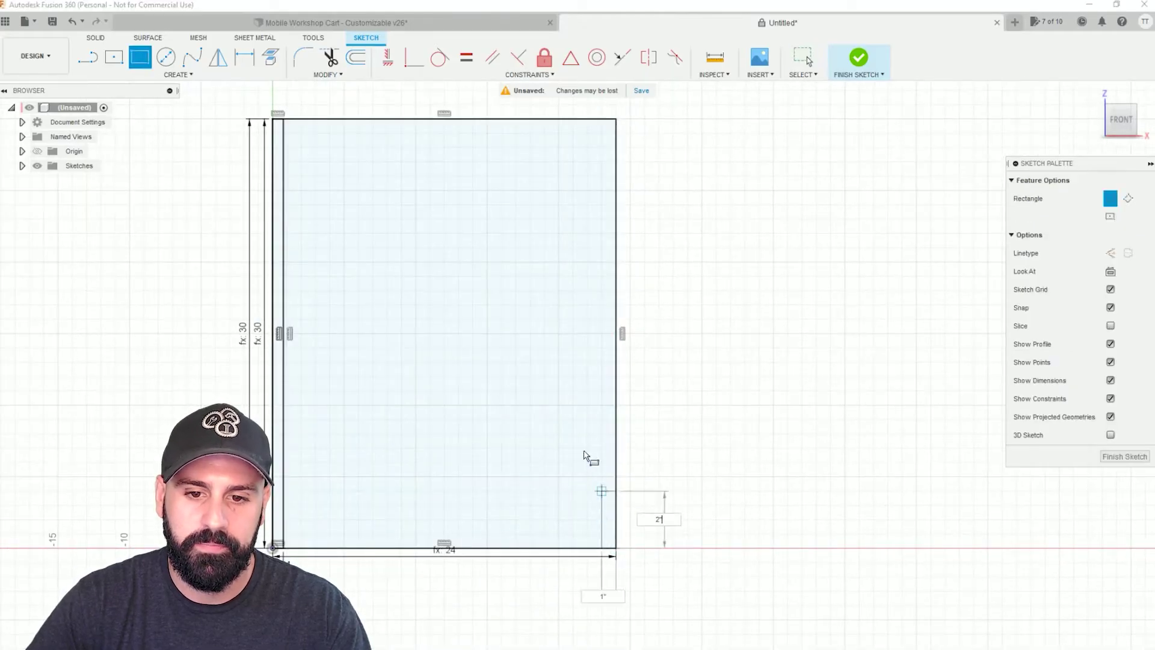
type("ply")
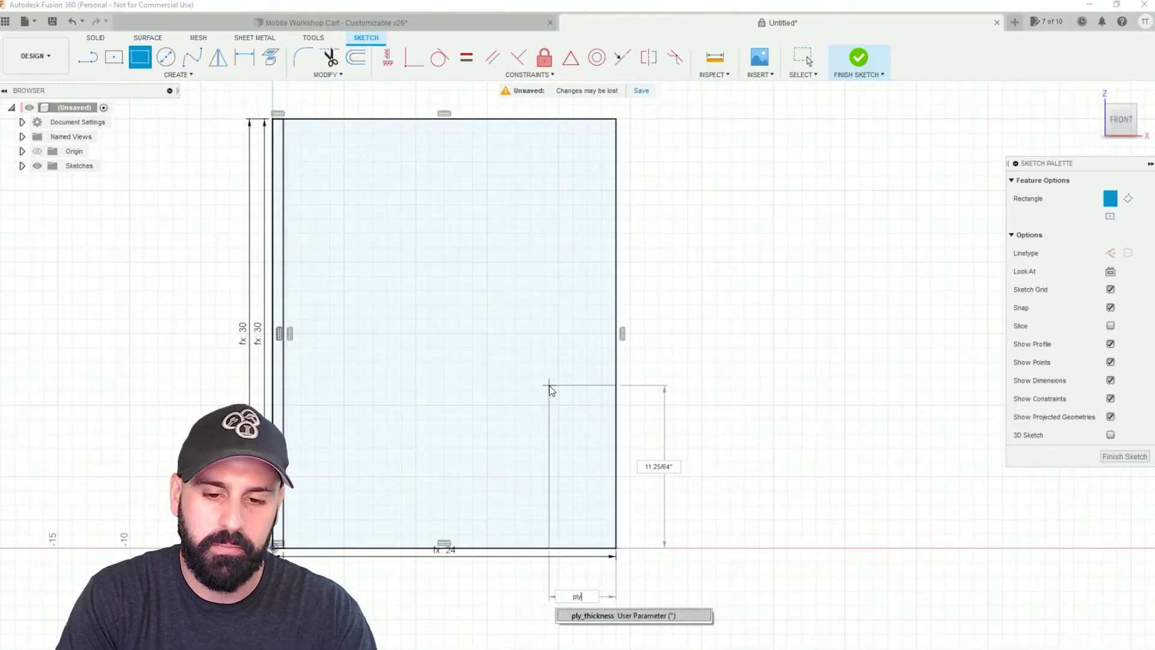
key("Return")
- Set the right side panel rectangle's height to total_height and complete it
key("Tab")
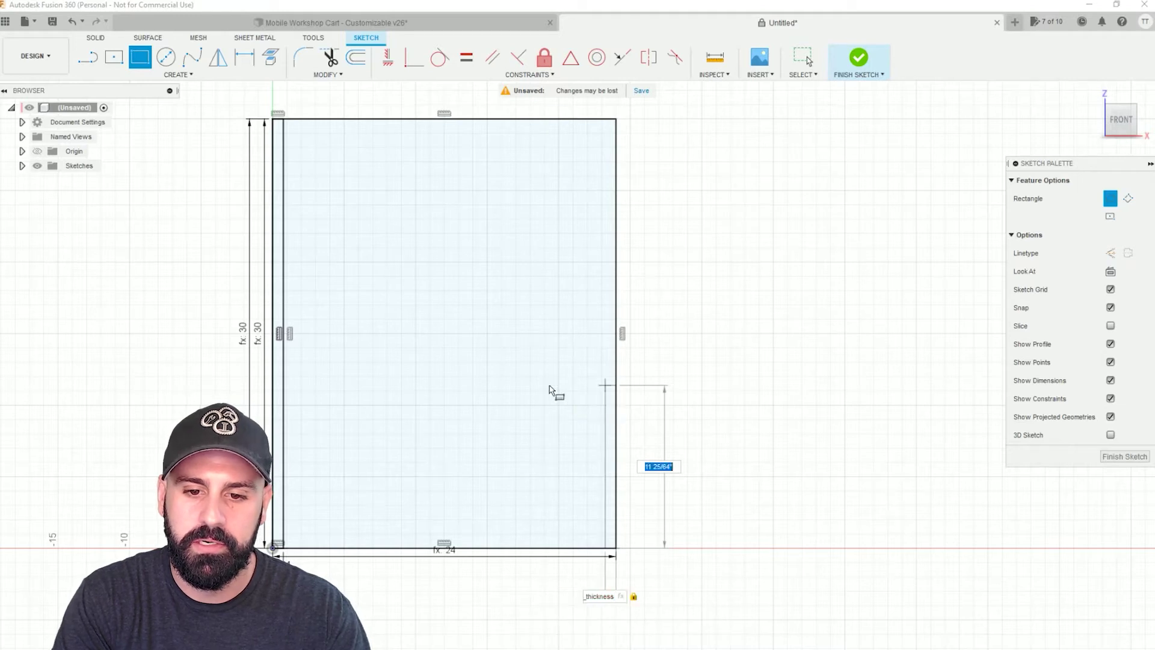
type("tot")
key("Down")
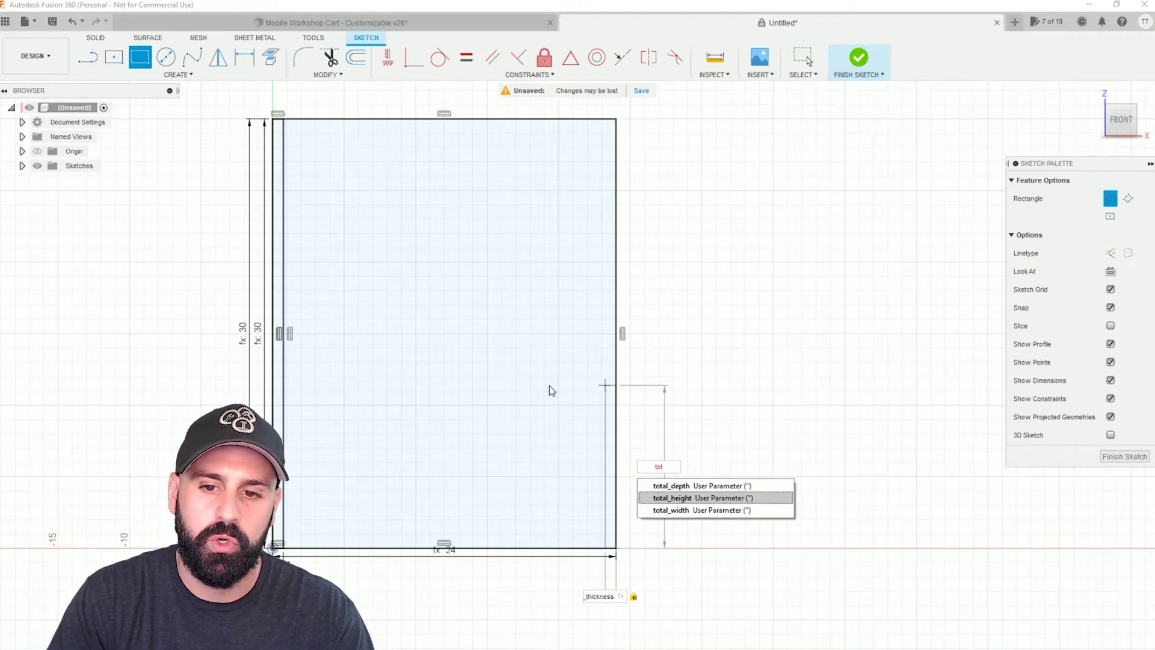
key("Return")
key("Tab")
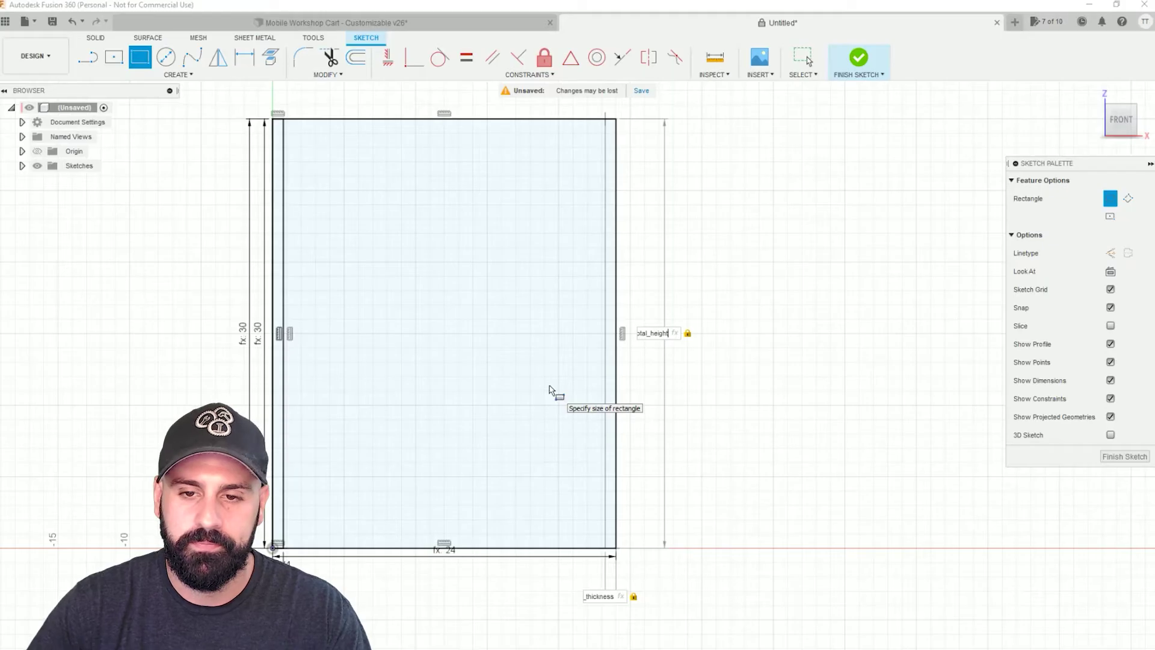
key("Return")
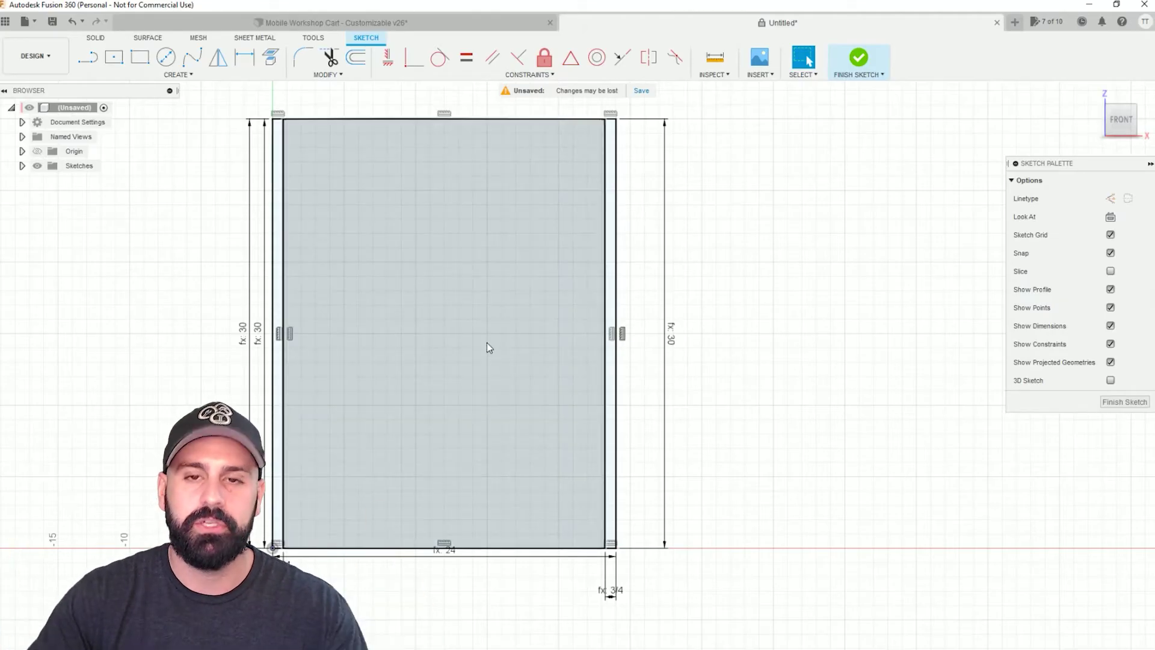
- Start a bottom panel rectangle at the left side panel's lower inner corner, with its width set to total_width
mouse_move(403, 395)
middle_mouse_down()
mouse_move(464, 322)
mouse_move(503, 310)
middle_mouse_up()
scroll(457, 385, "down", 3)
scroll(457, 381, "up", 5)
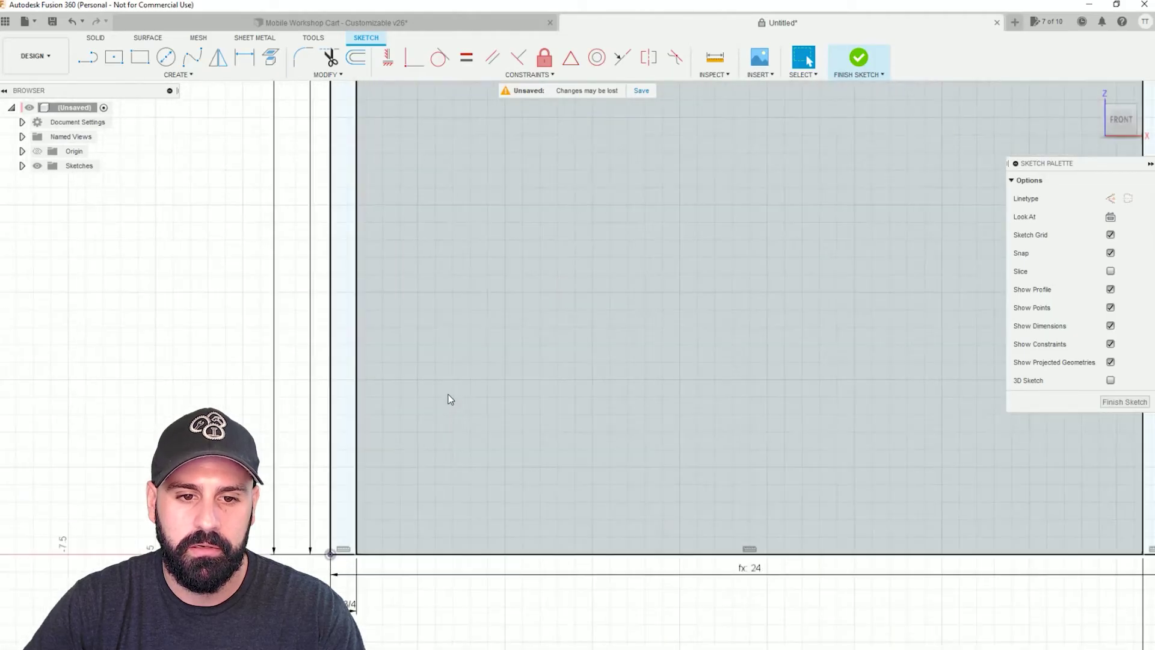
middle_click_drag(446, 399, 372, 322)
key("r")
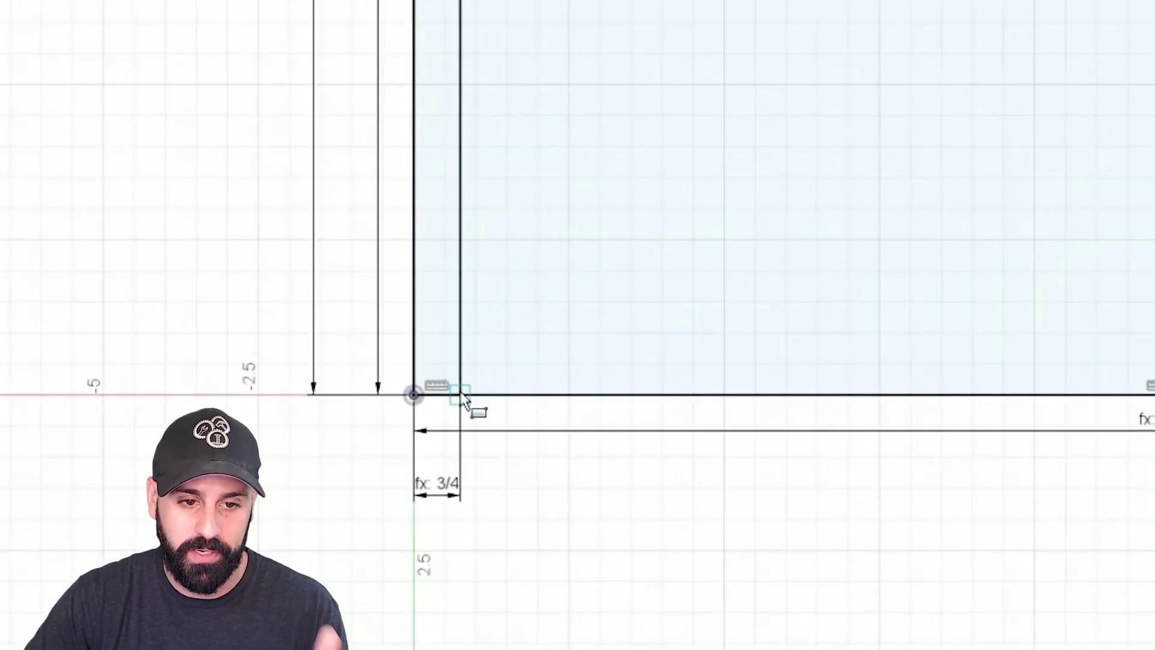
left_click(460, 396)
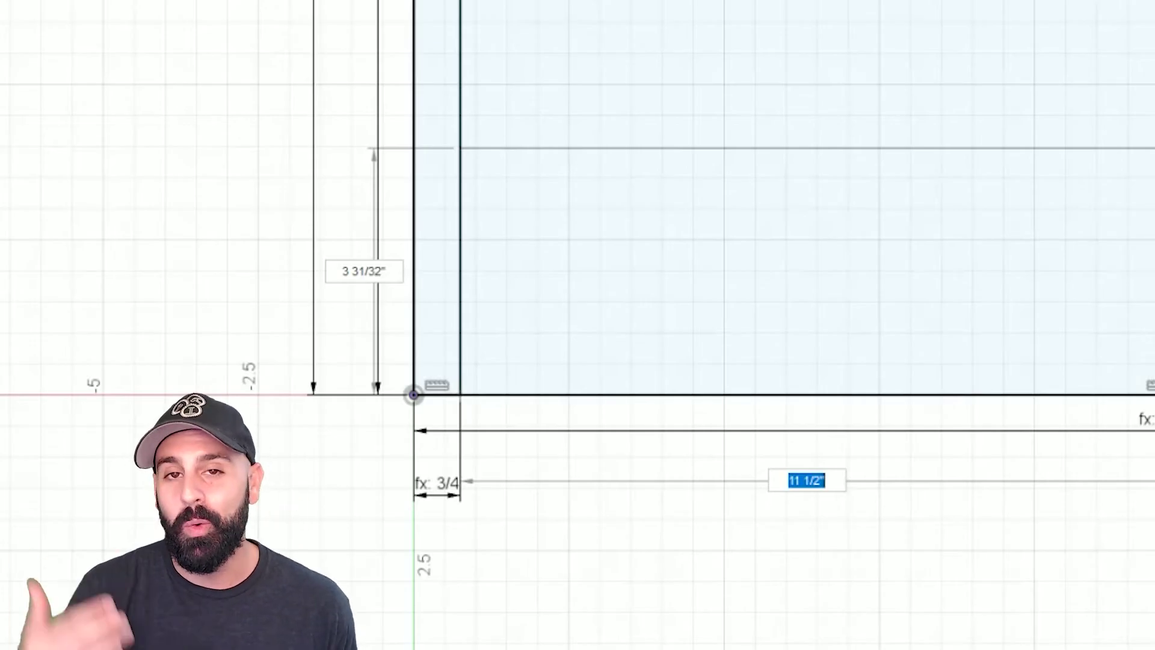
type("tot")
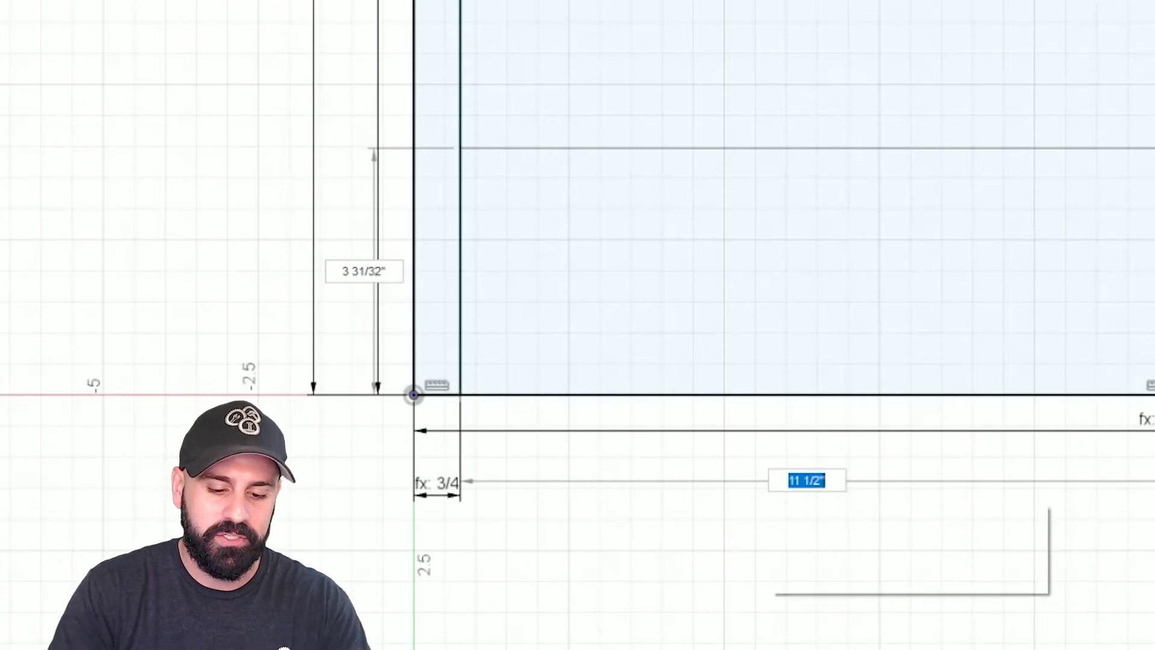
key("Down")
key("Down")
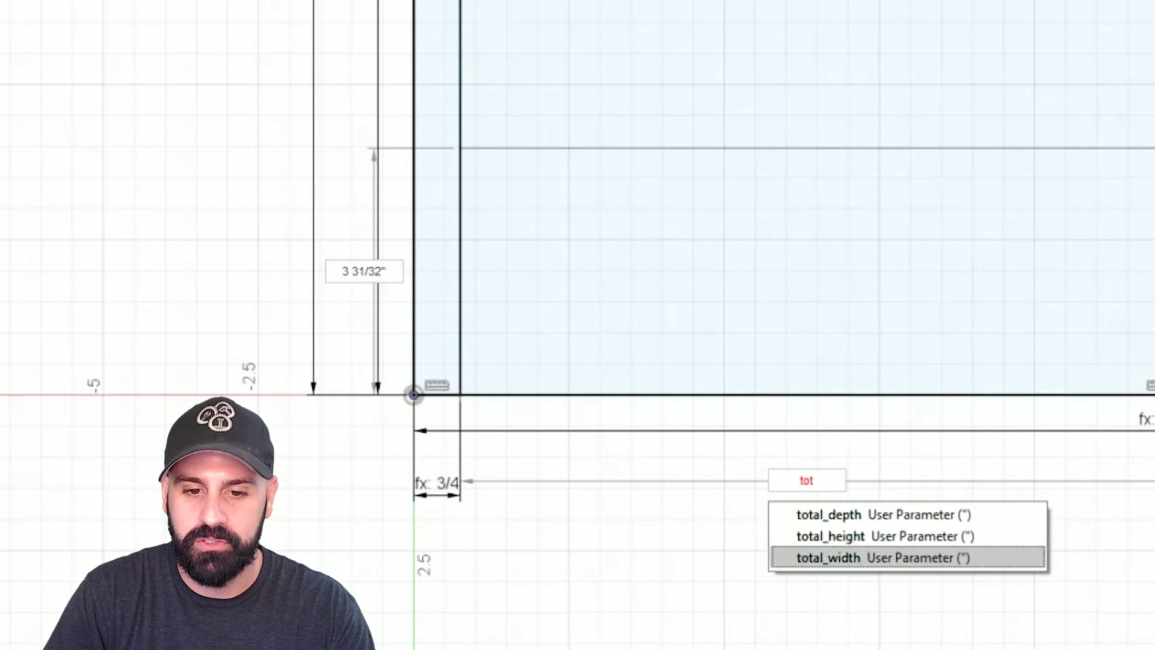
key("Return")
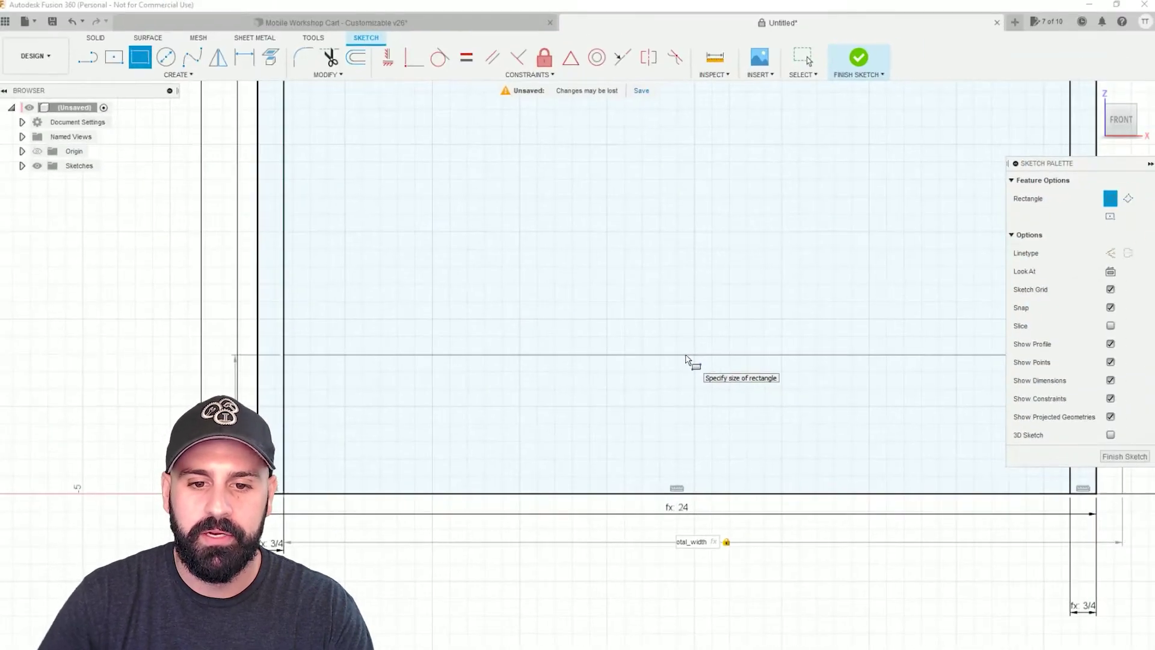
- Extend the bottom panel rectangle's width expression to total_width-ply_thickness*2
mouse_move(690, 363)
middle_mouse_down()
mouse_move(568, 364)
mouse_move(560, 395)
middle_mouse_up()
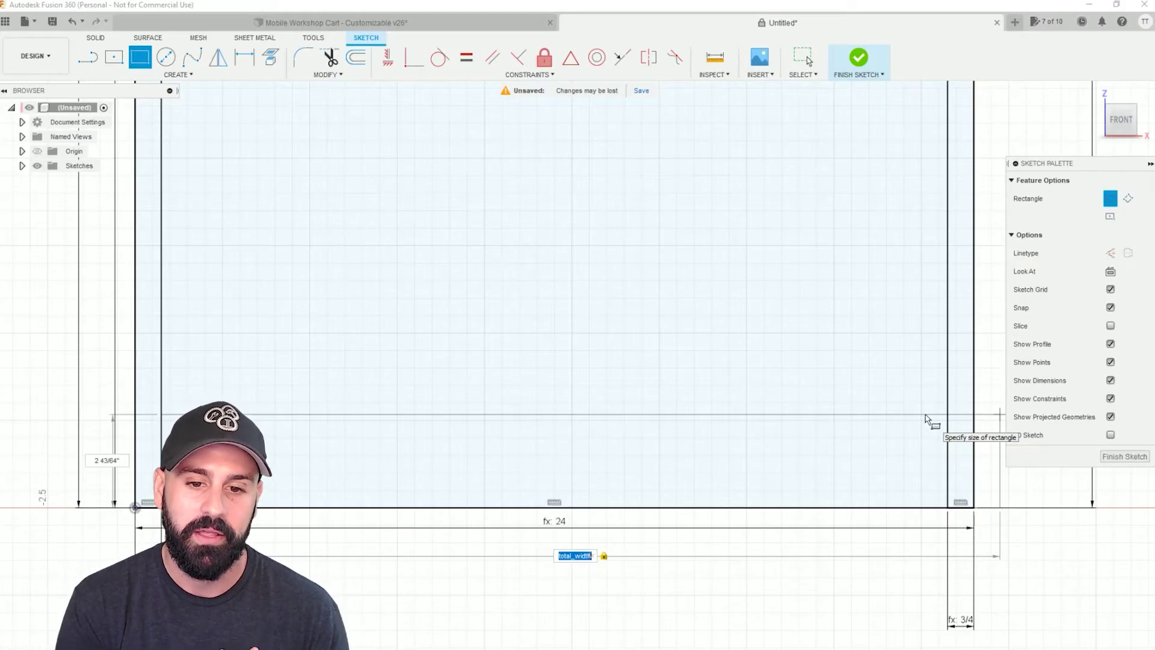
key("End")
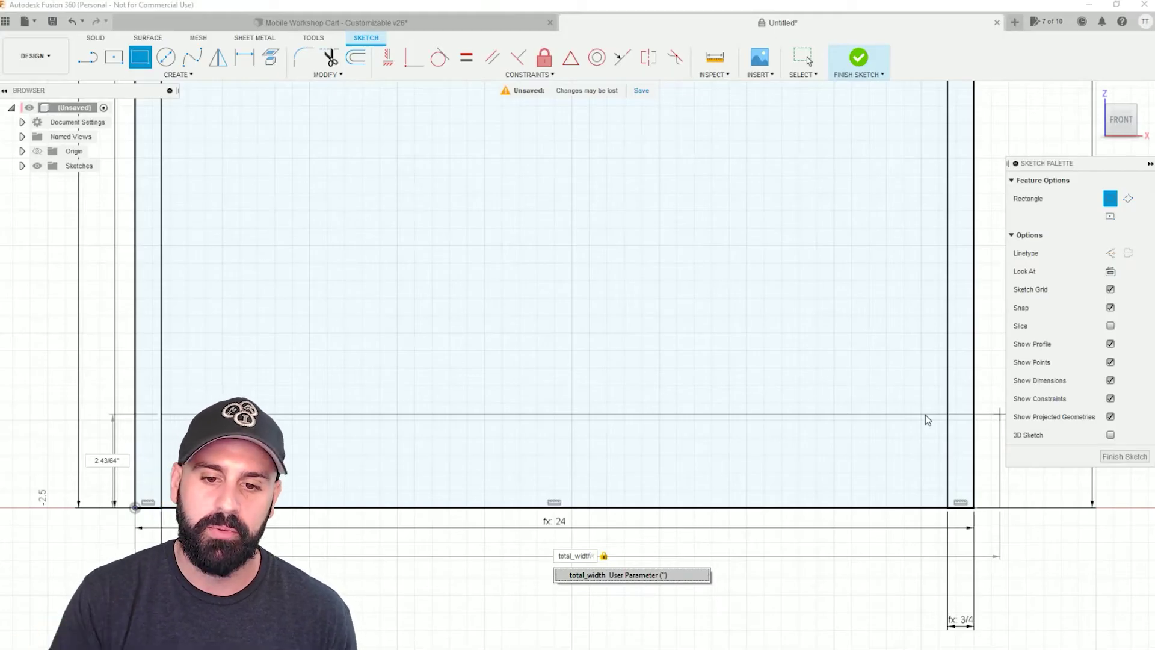
type("-")
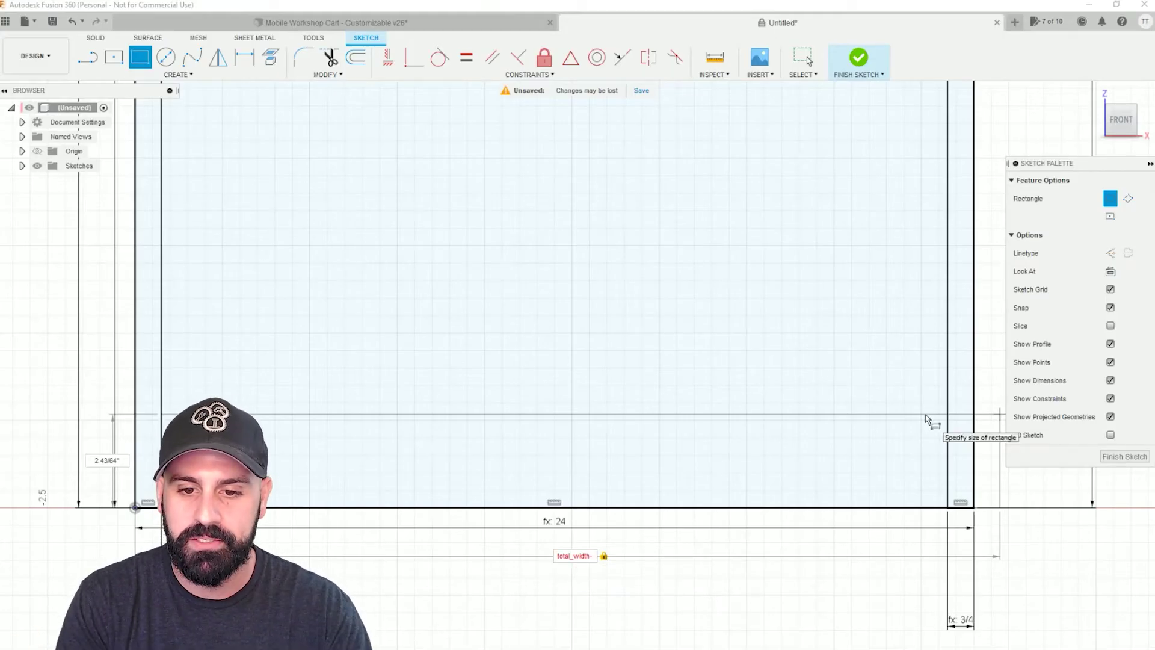
type("material_thickness")
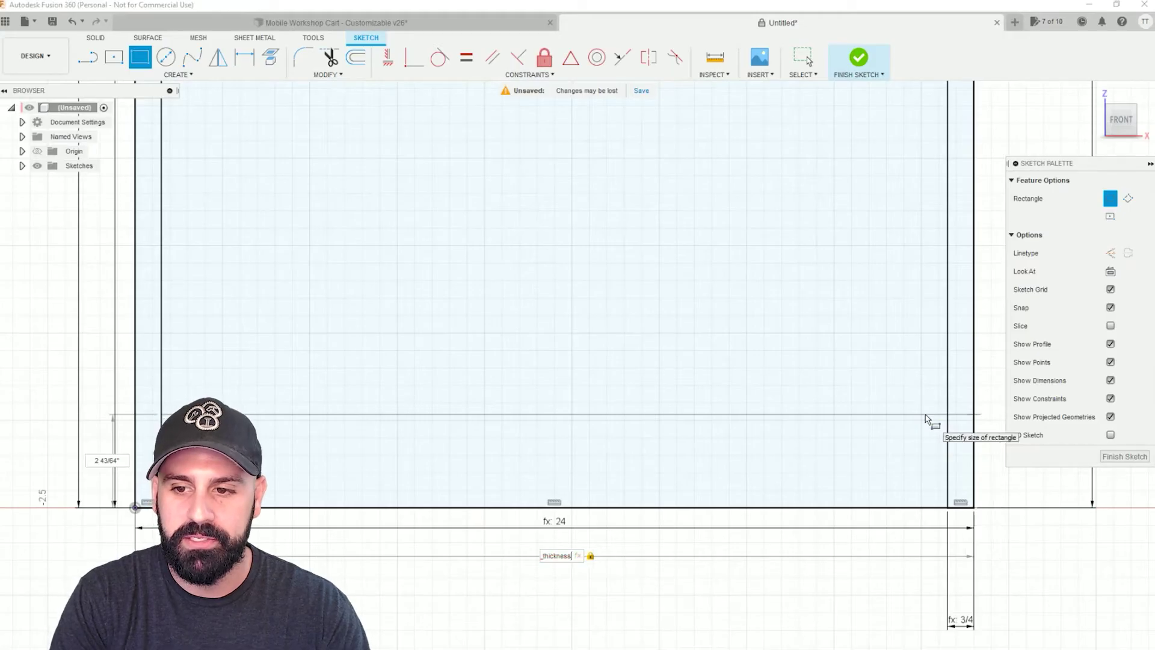
type("*2")
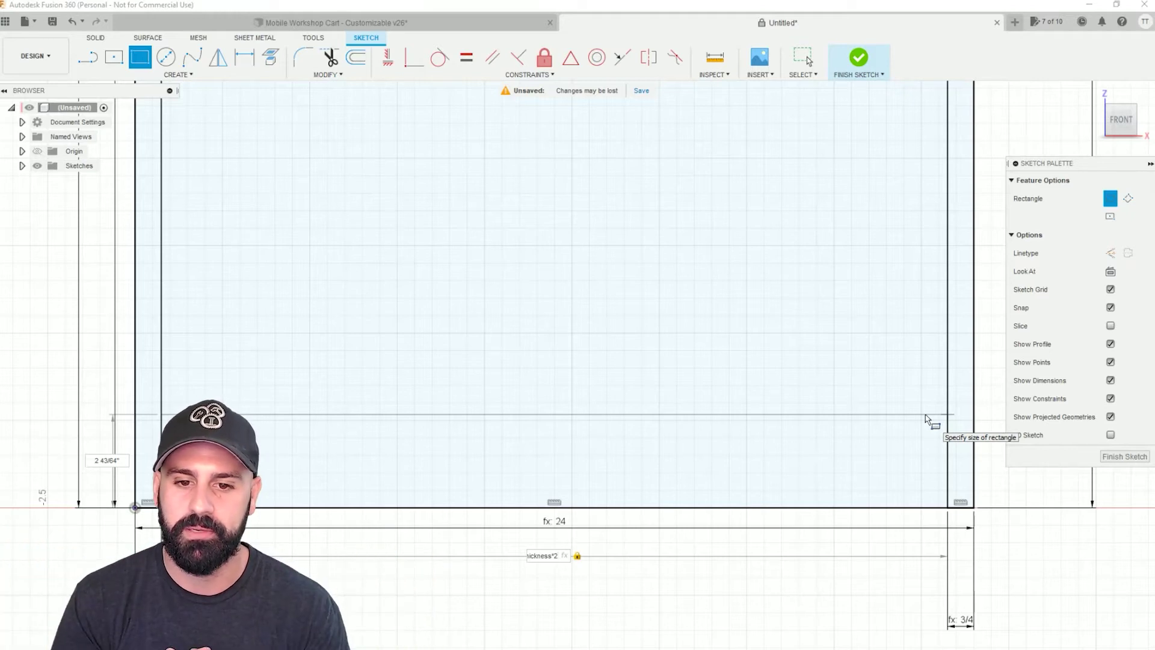
- Set the bottom panel rectangle's height to ply_thickness and complete it
key("Tab")
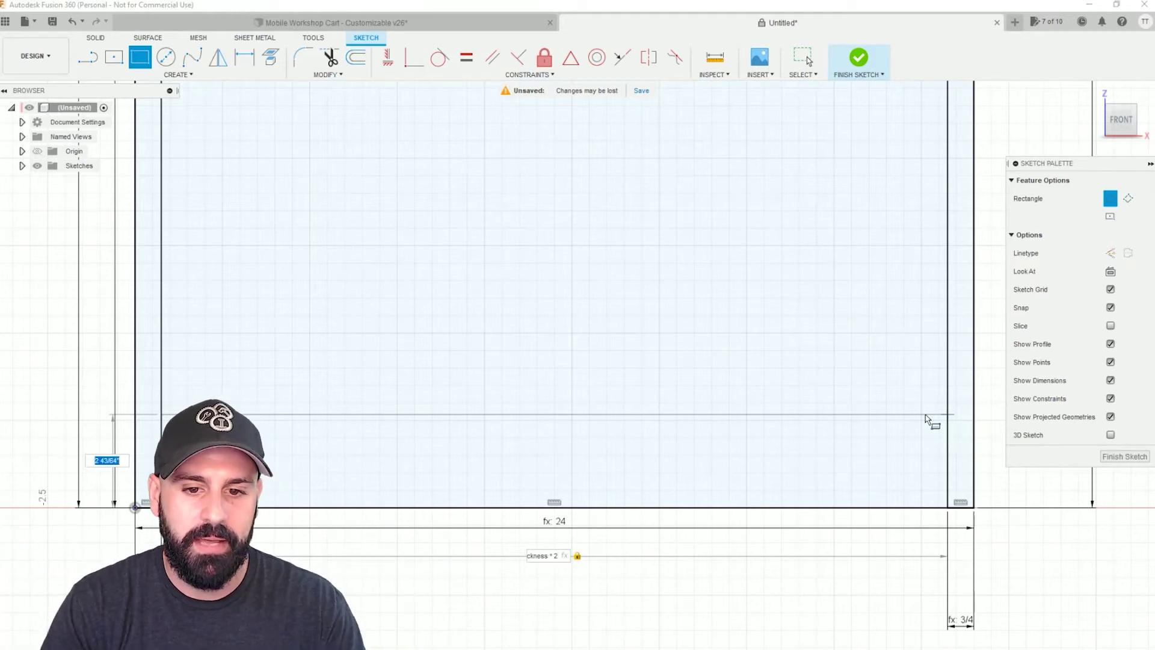
type("material_thickness")
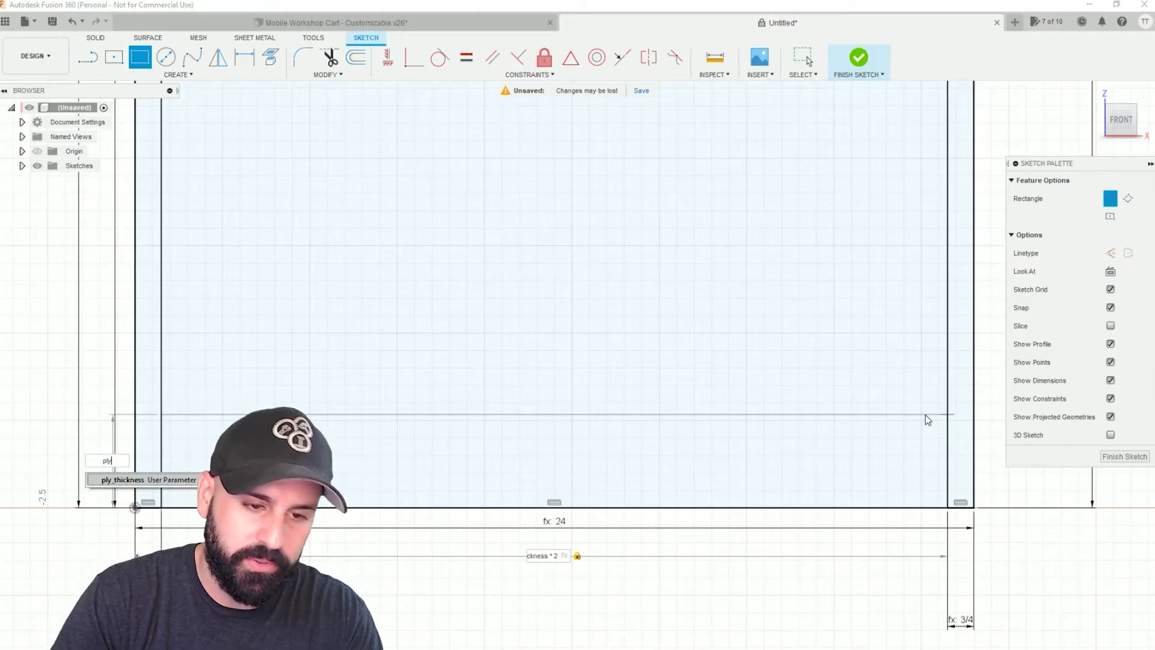
key("Tab")
key("Return")
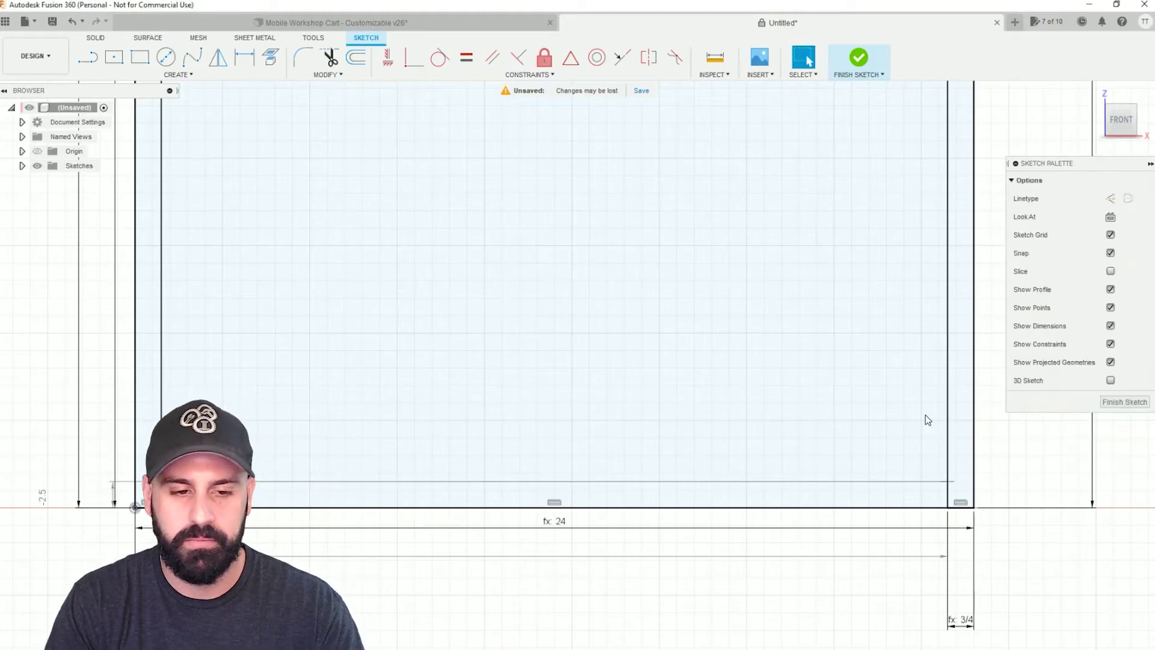
- Start a top panel rectangle at the left side panel's upper inner corner, with its width set to total_width-ply_thickness*2
scroll(762, 283, "down", 5)
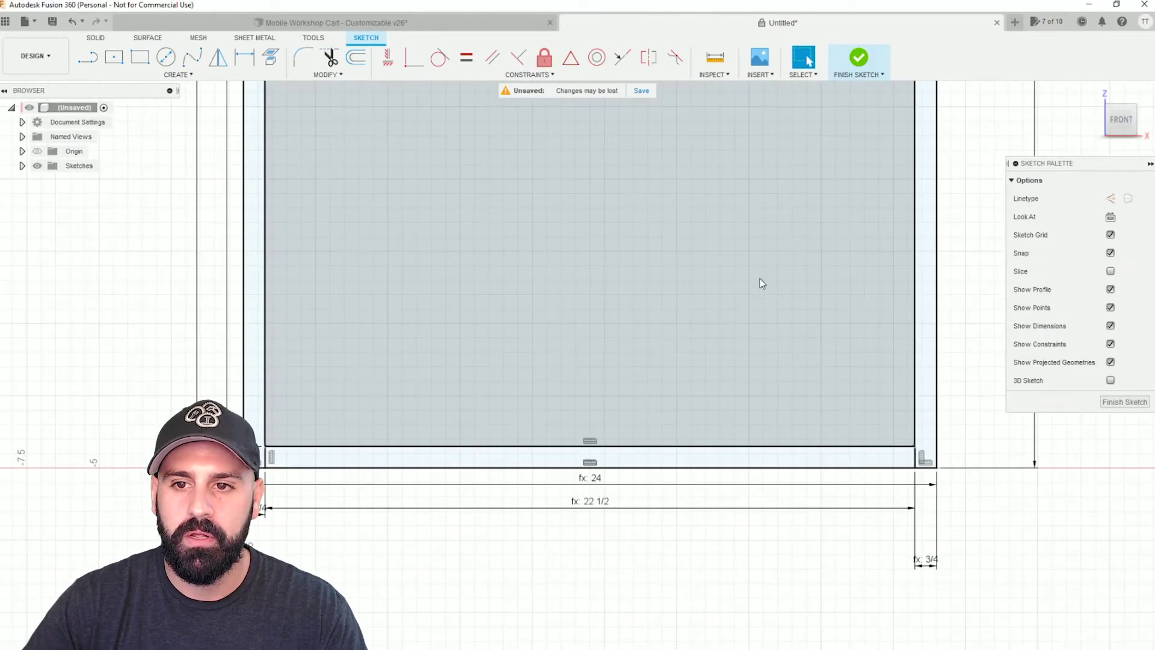
mouse_move(745, 291)
middle_mouse_down()
mouse_move(694, 449)
mouse_move(589, 579)
middle_mouse_up()
scroll(424, 418, "down", 1)
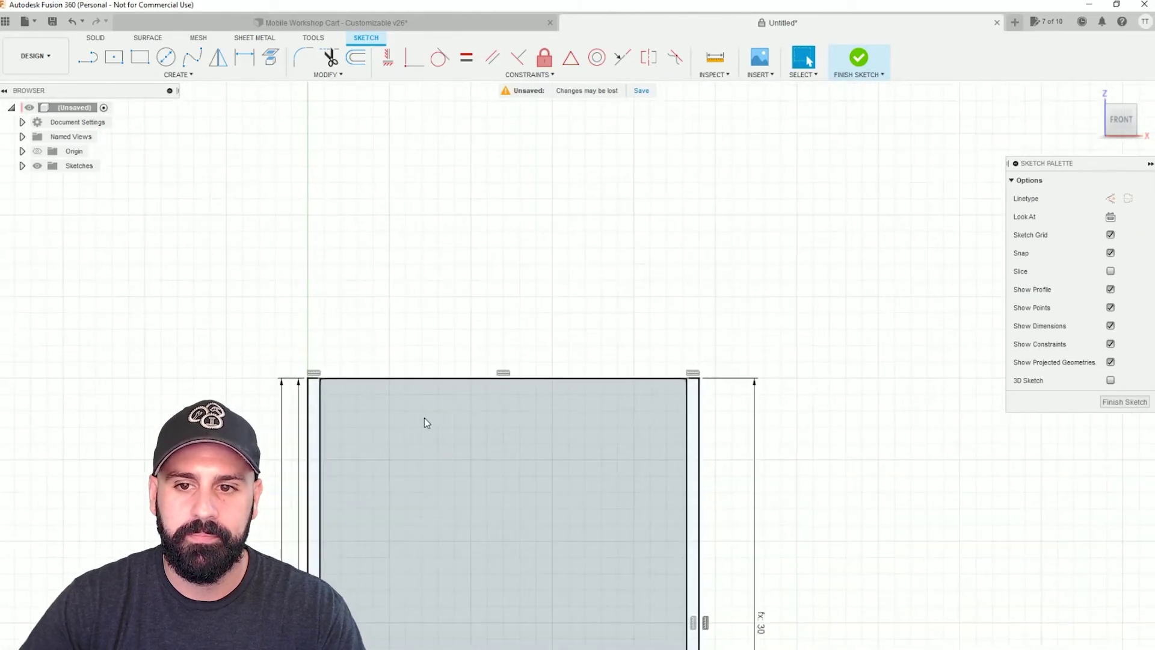
scroll(423, 416, "up", 5)
middle_click_drag(335, 392, 491, 360)
key("r")
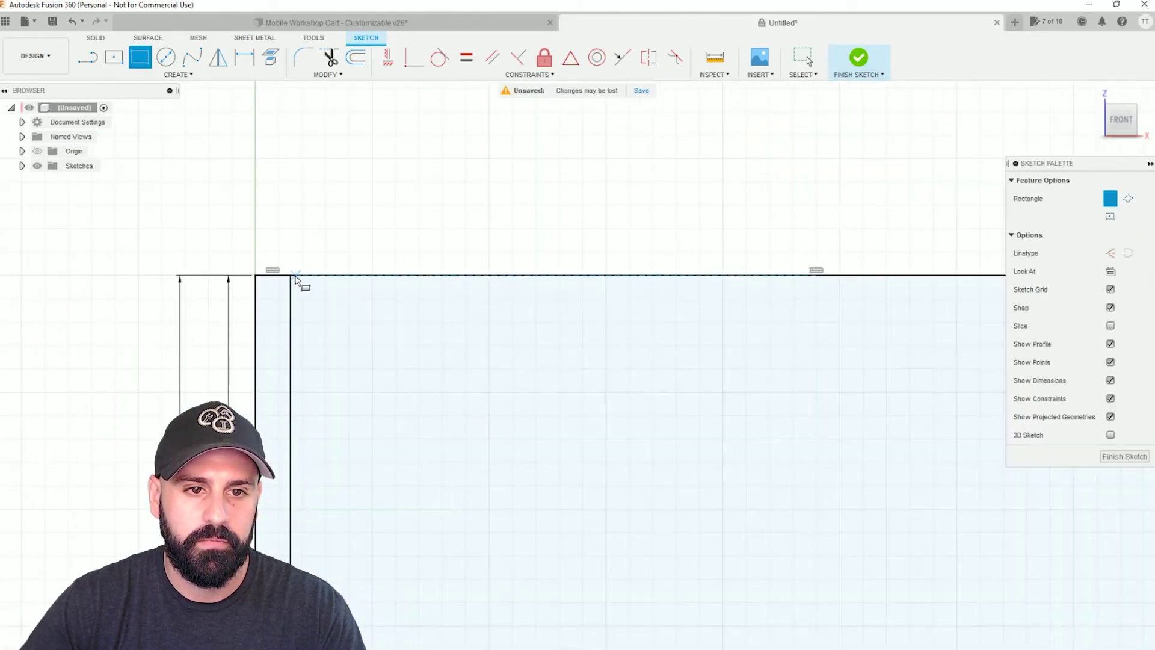
left_click(291, 276)
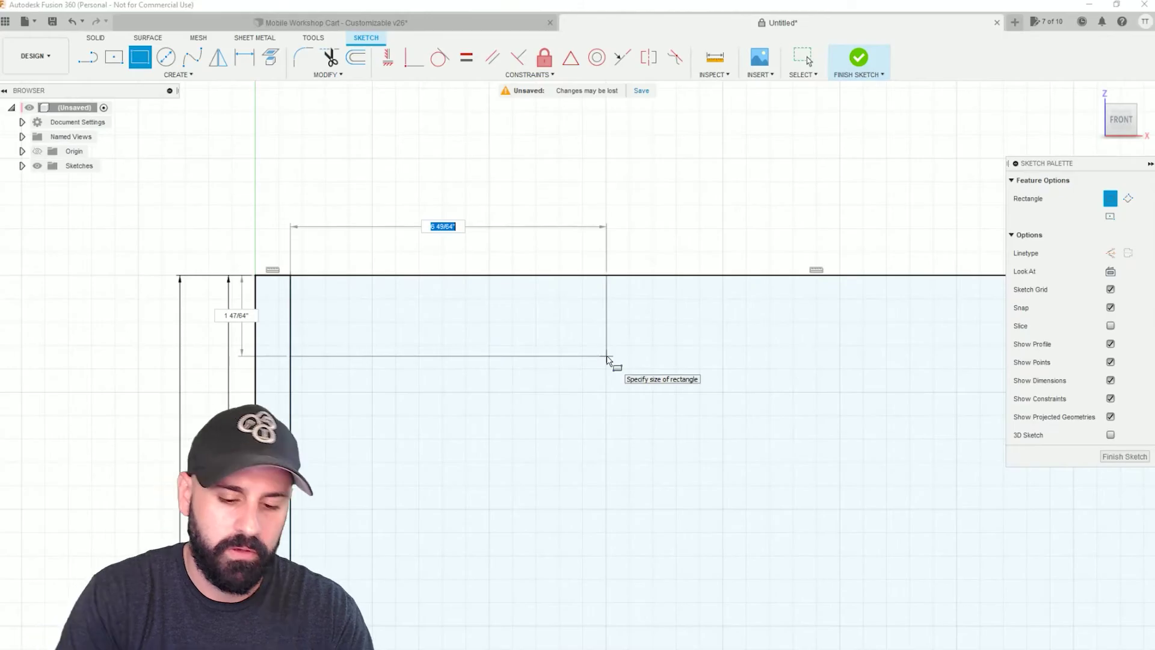
type("tot")
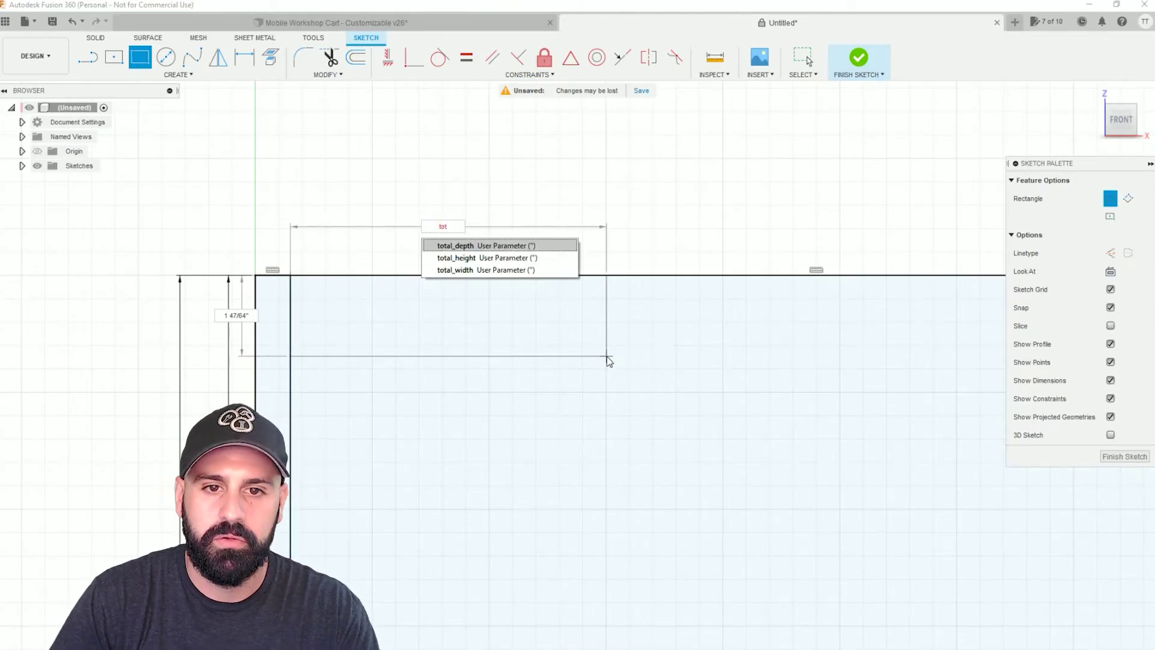
key("Down")
key("Down")
key("Return")
type("-ply")
key("Return")
type("*2")
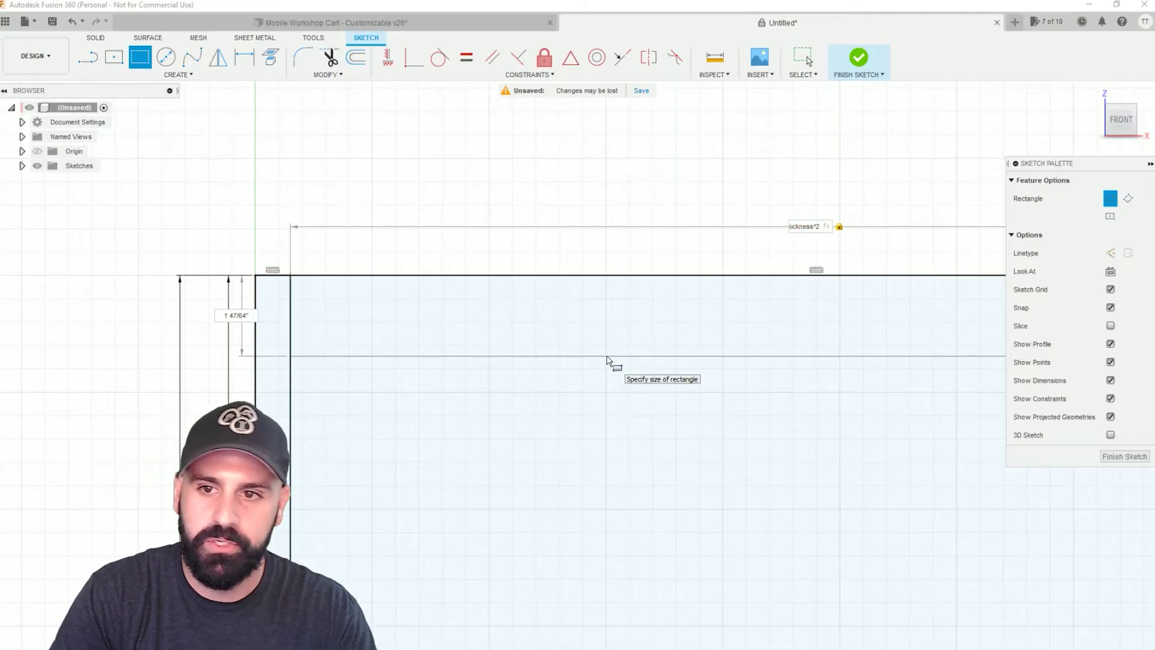
- Set the top panel rectangle's height to ply_thickness, extending downward, and complete it
key("Tab")
type("ply")
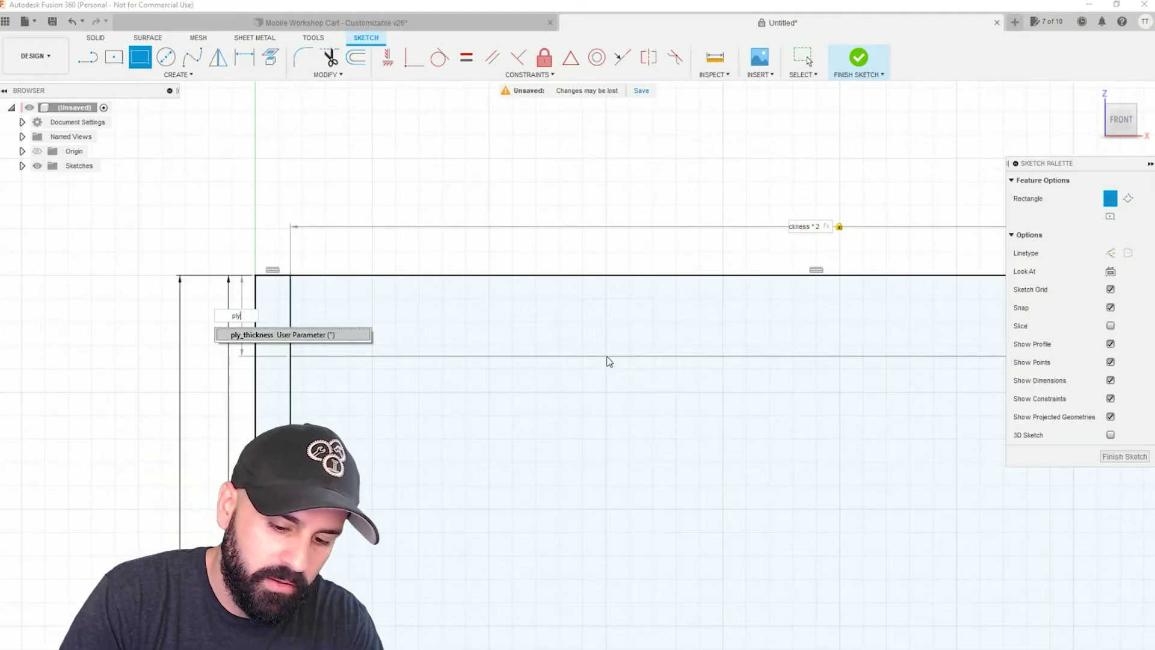
key("Return")
key("Return")
key("Escape")
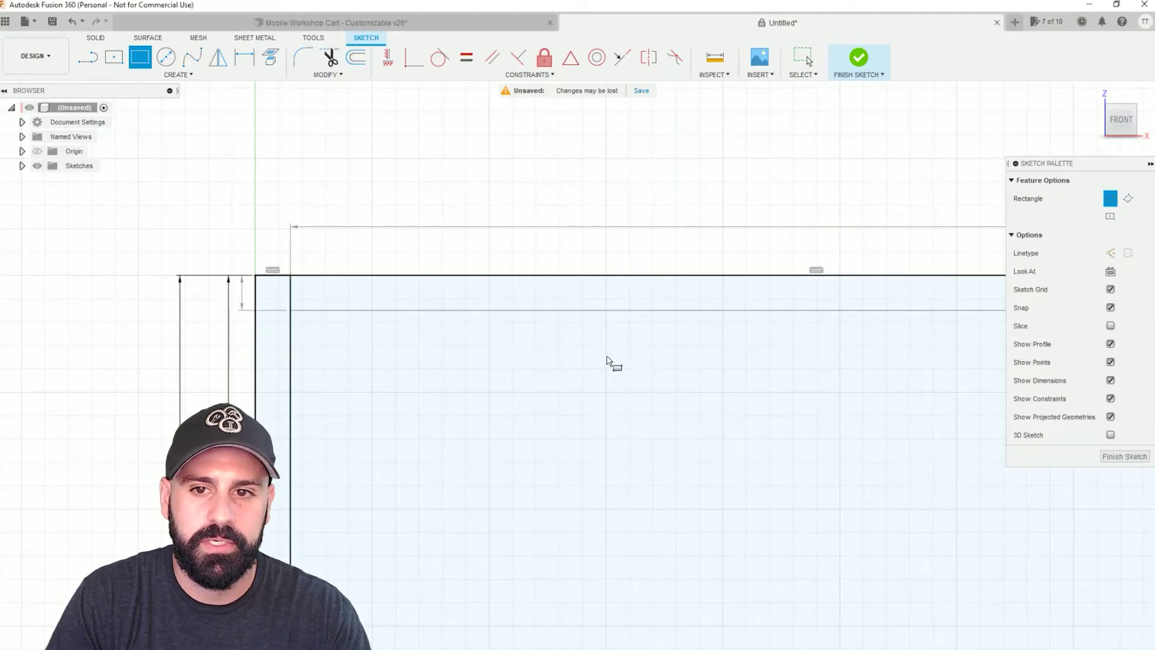
- Finish the front profile sketch with its four panel rectangles
scroll(606, 361, "down", 5)
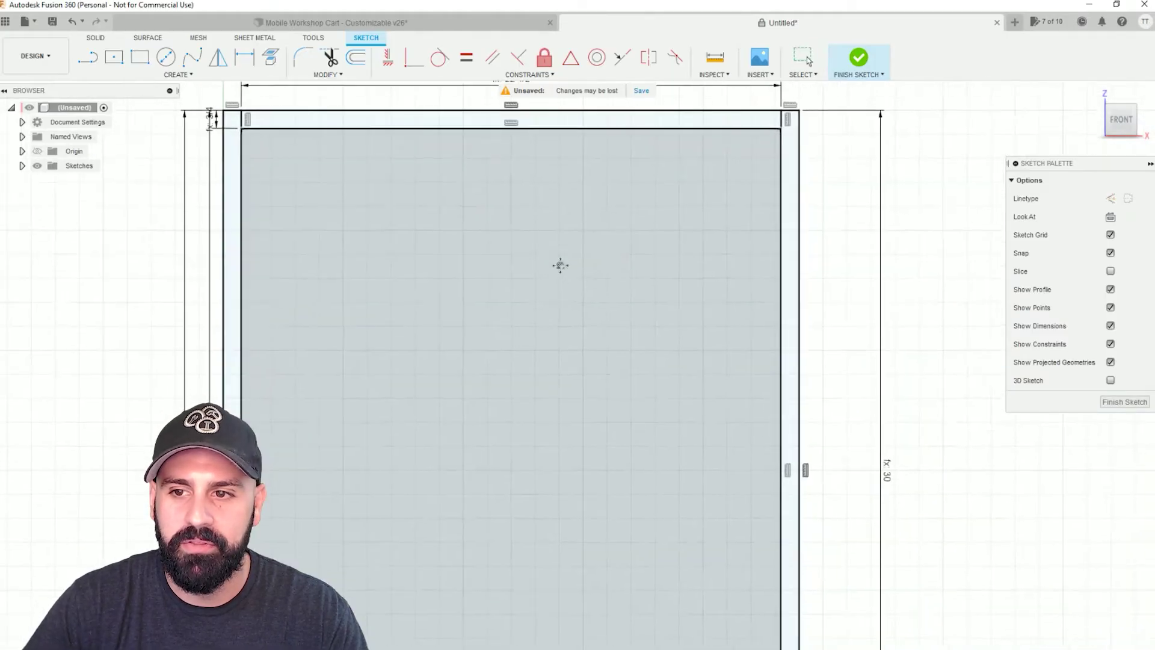
scroll(576, 325, "down", 3)
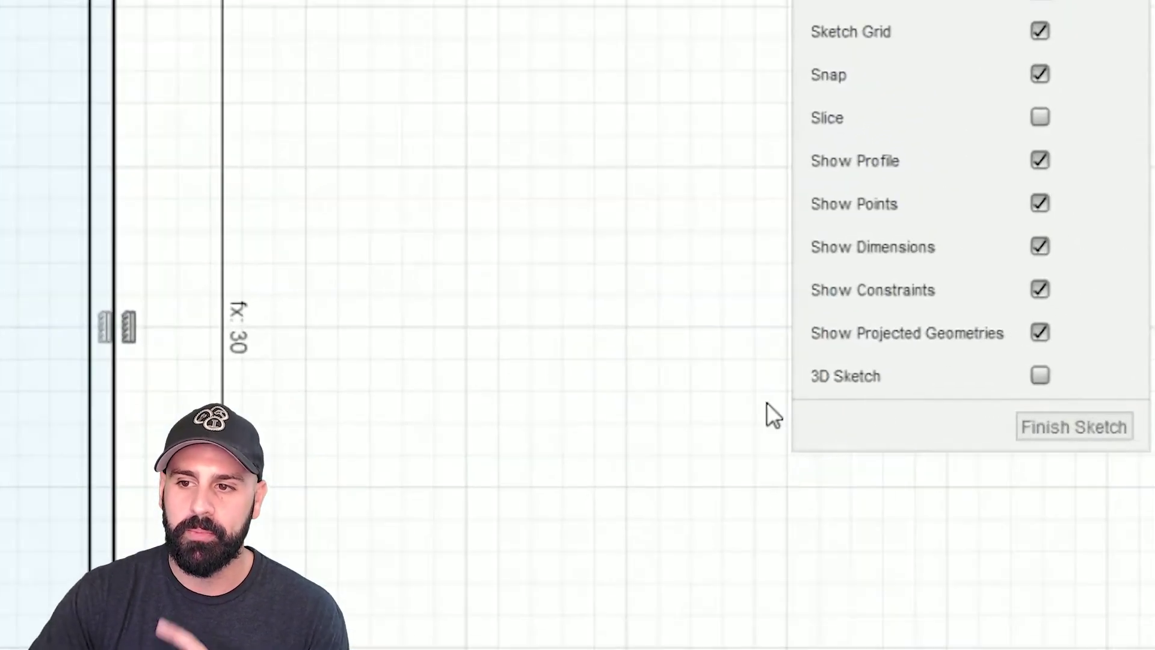
left_click(1074, 428)
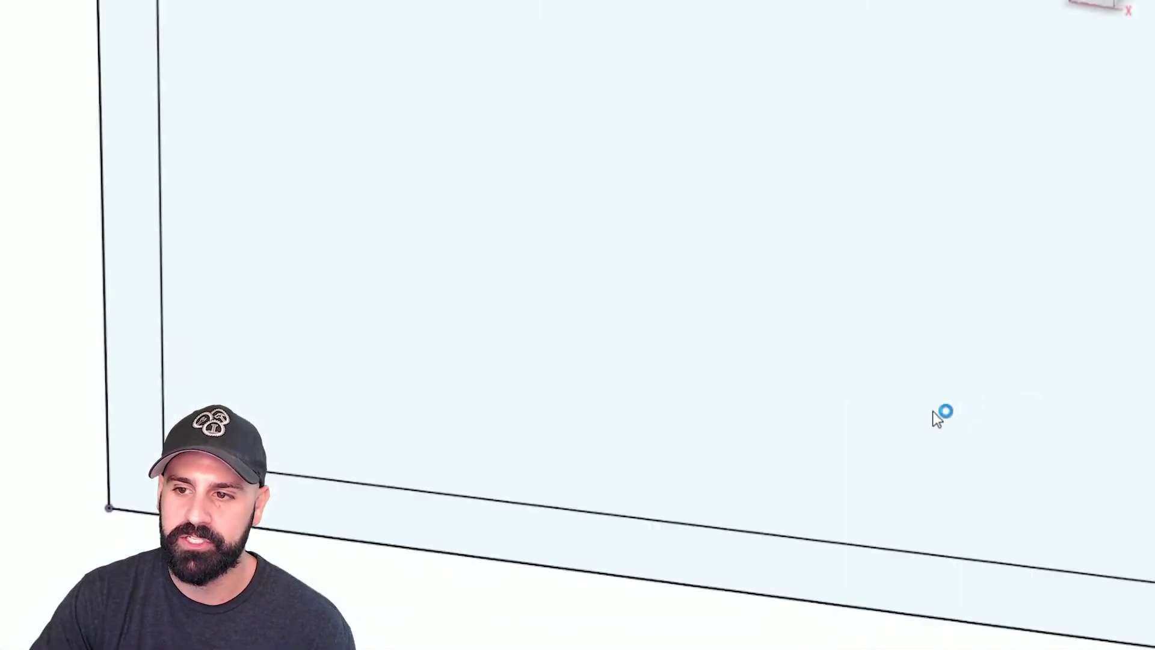
- Extrude the left and right side panel profiles by total_depth as new bodies
scroll(866, 374, "up", 3)
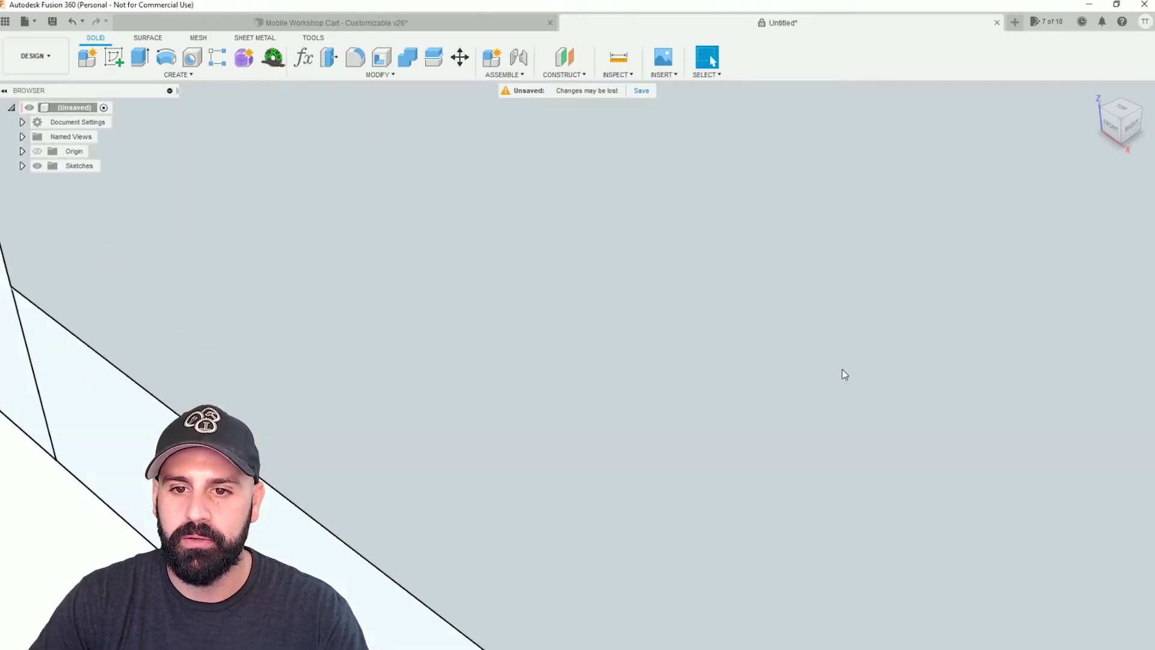
scroll(768, 373, "down", 4)
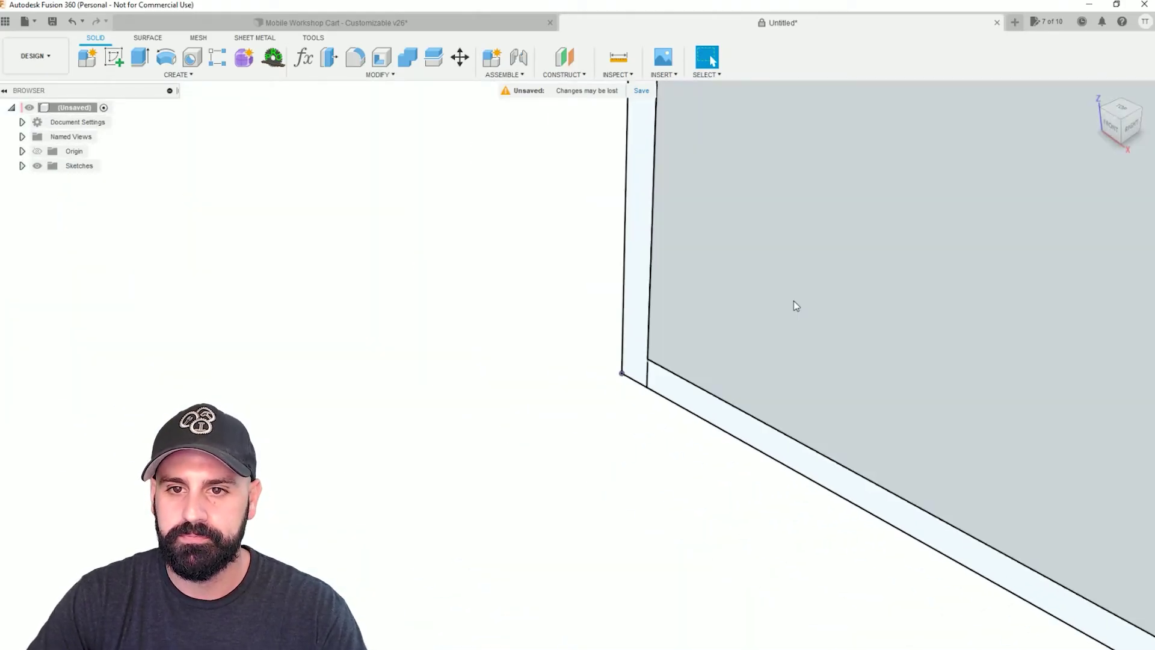
scroll(544, 408, "down", 5)
middle_click_drag(493, 415, 530, 408, "shift")
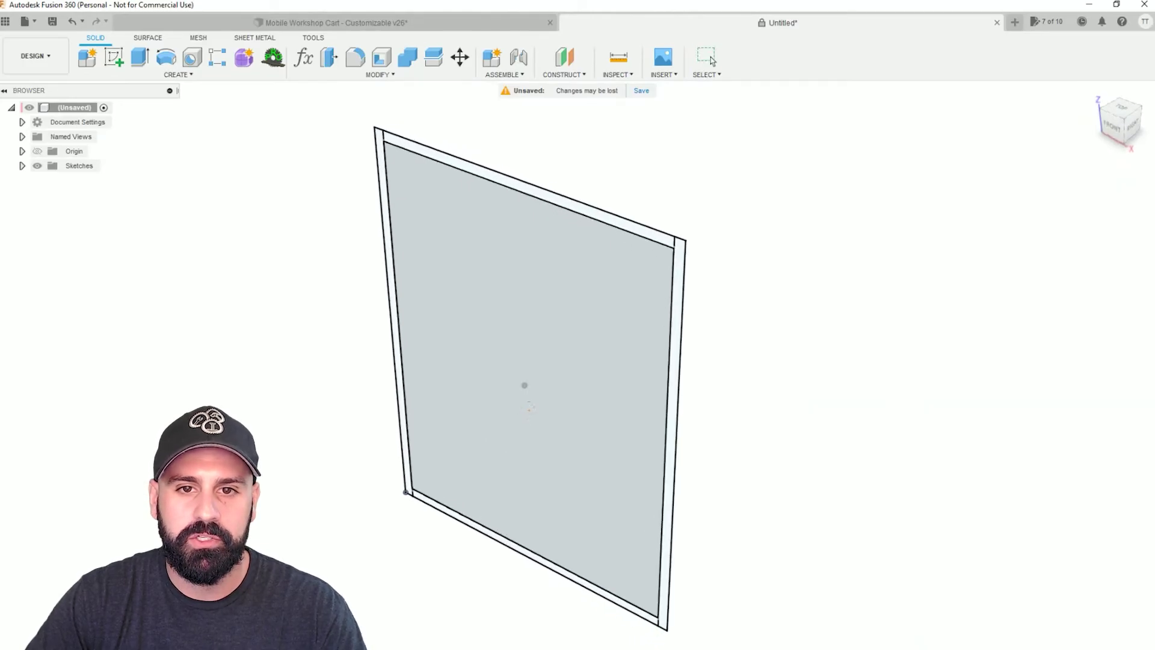
left_click(653, 392)
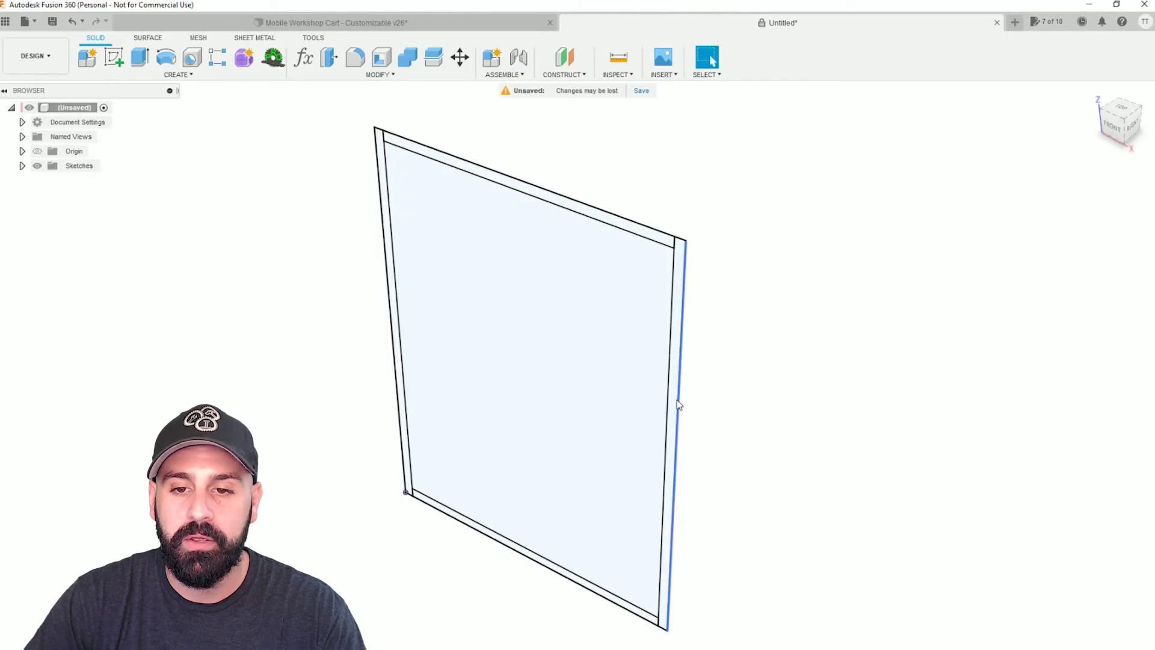
scroll(679, 405, "down", 2)
scroll(676, 401, "up", 5)
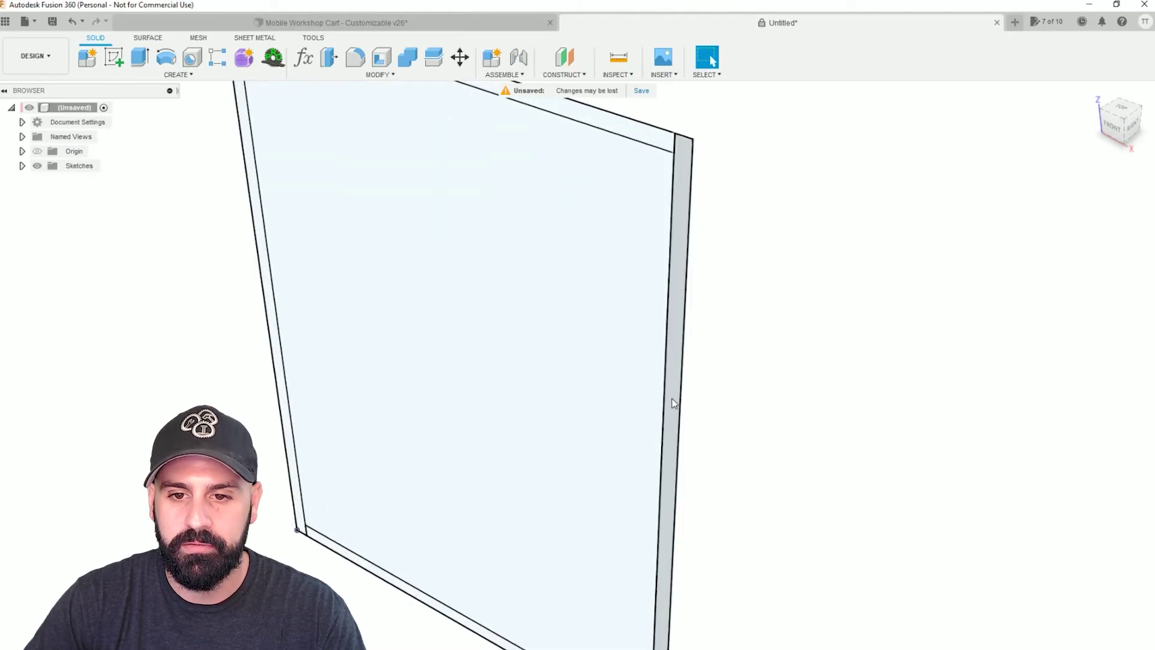
left_click(675, 401)
scroll(277, 324, "up", 2)
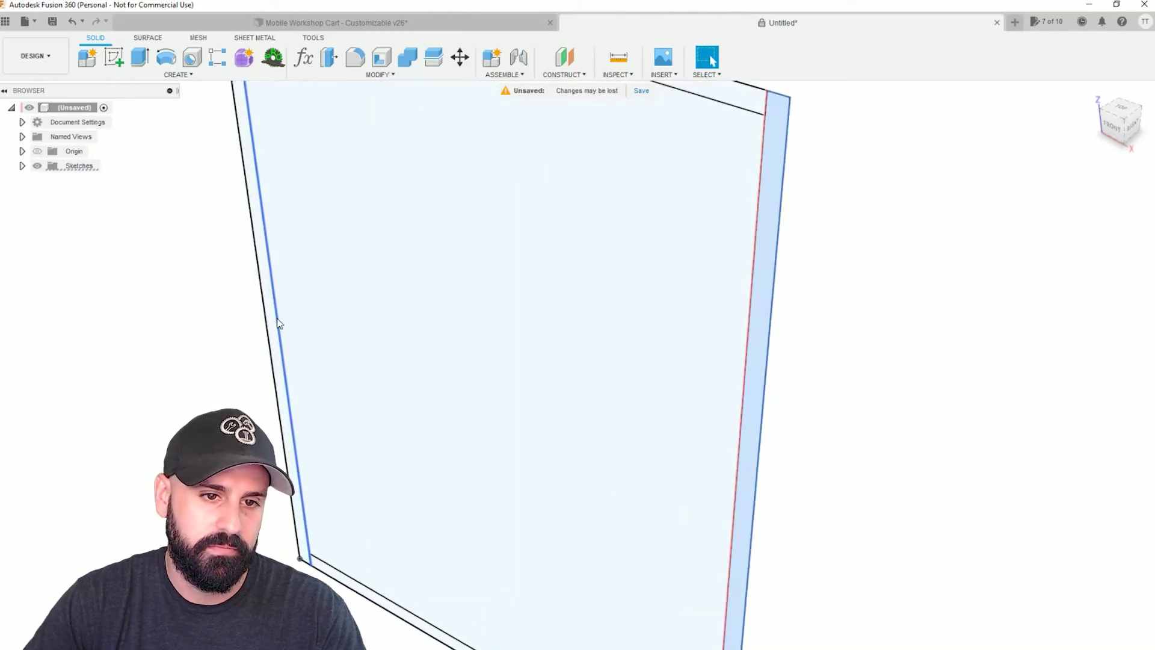
scroll(274, 322, "up", 2)
scroll(399, 353, "down", 6)
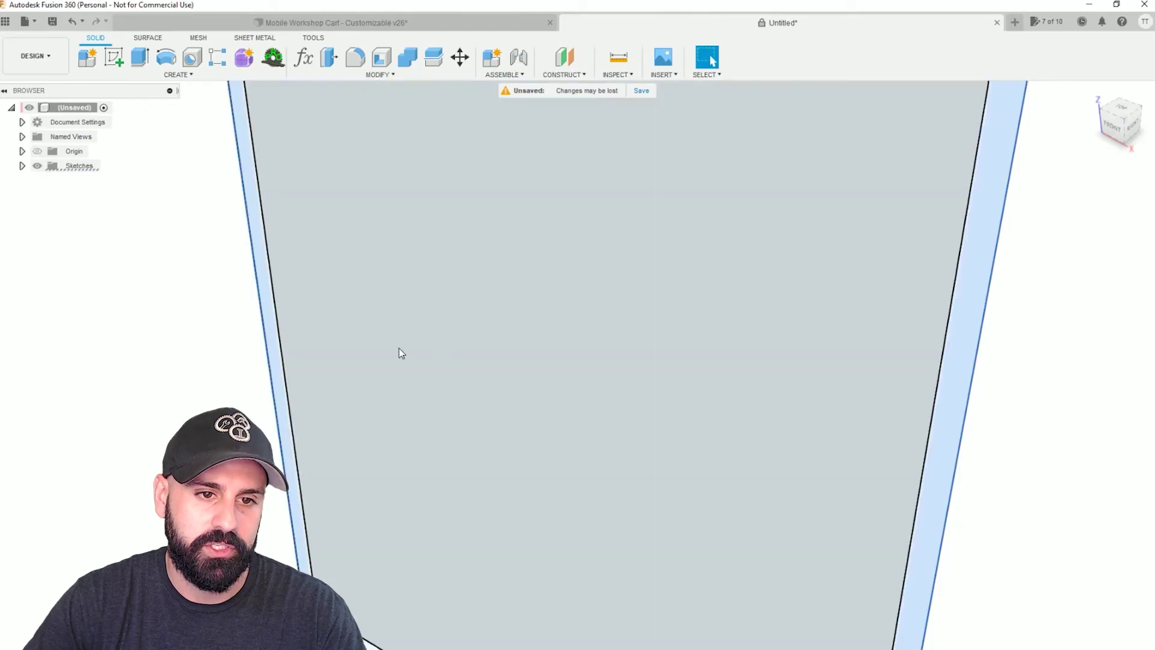
middle_click_drag(493, 340, 493, 341)
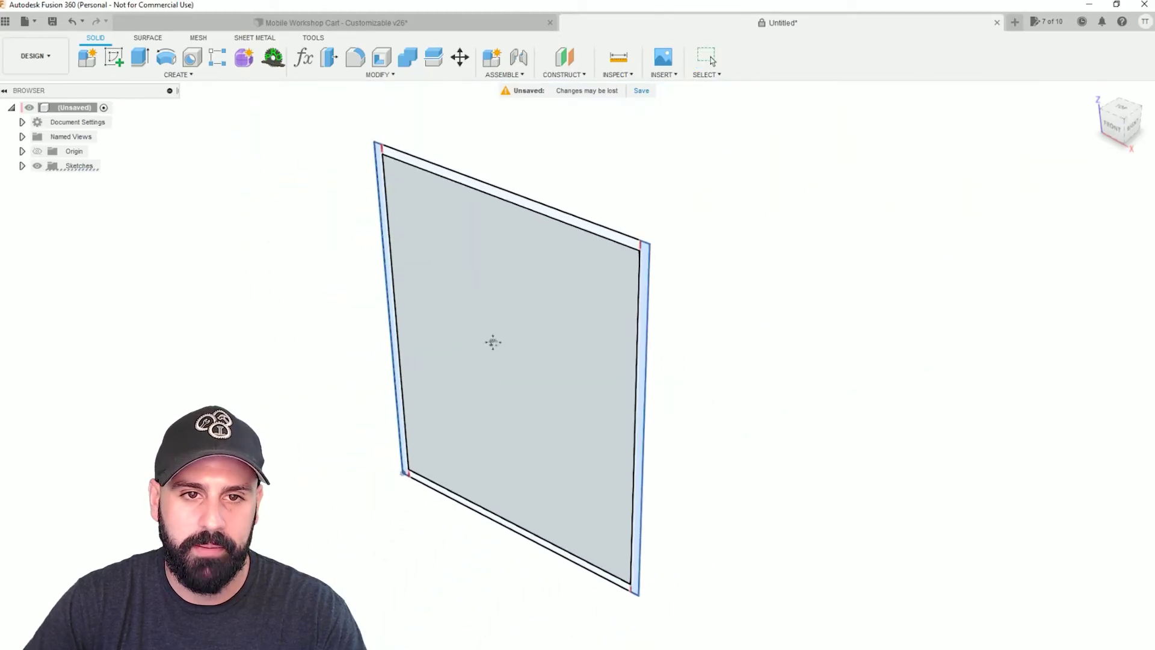
left_click(497, 338)
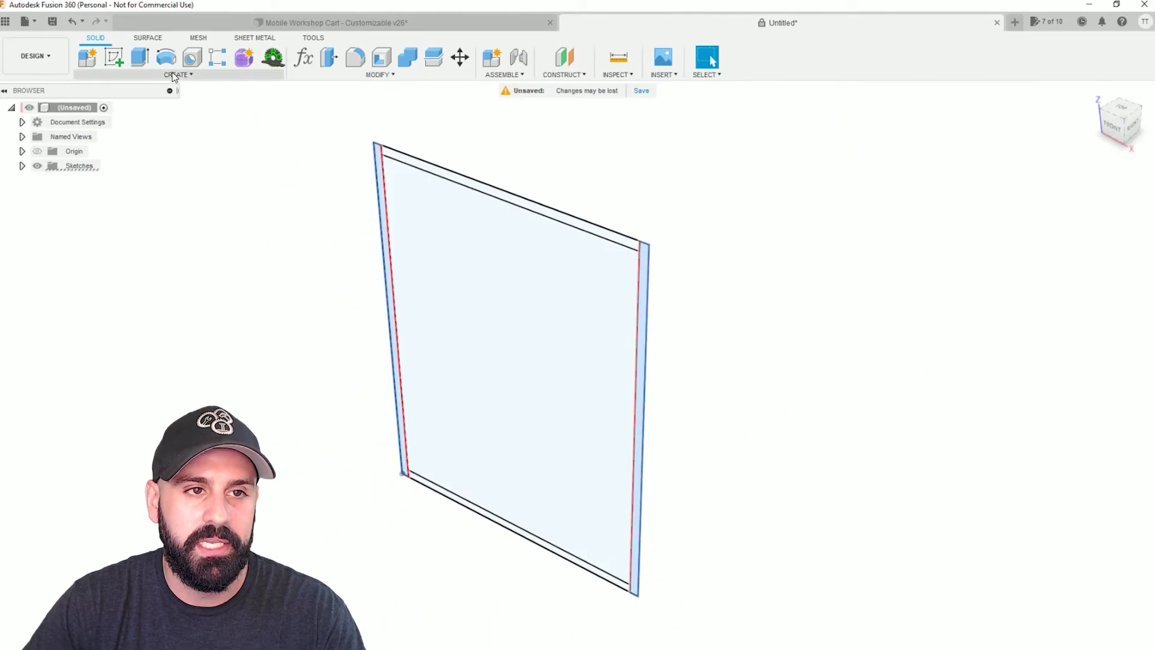
left_click(151, 67)
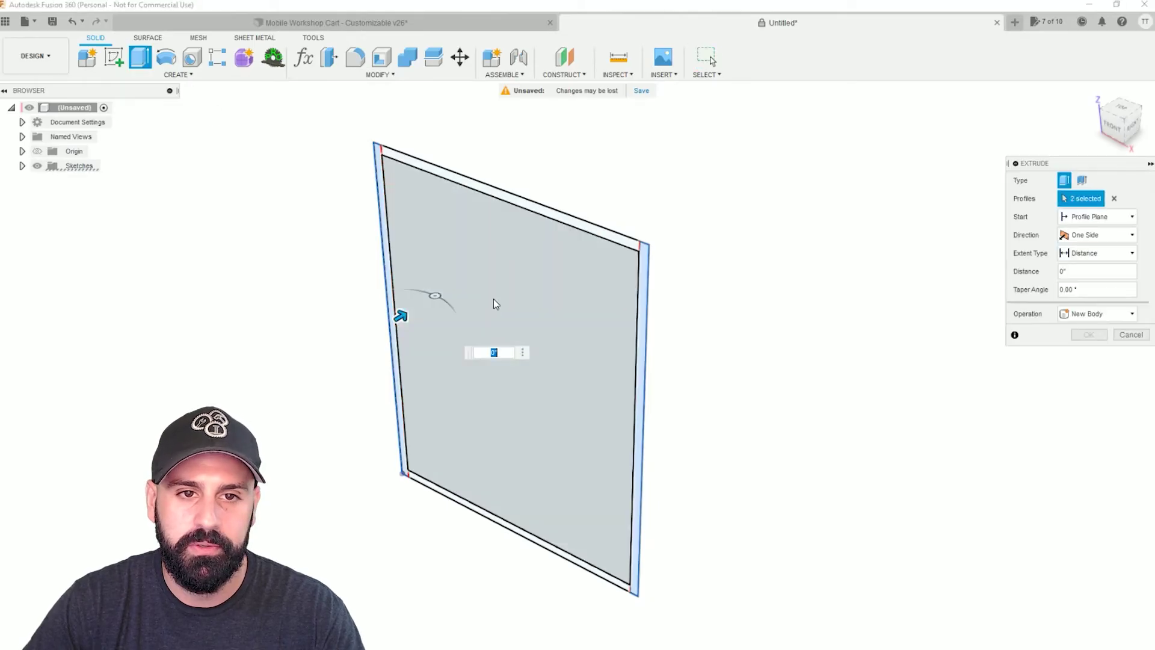
left_click_drag(398, 312, 494, 259)
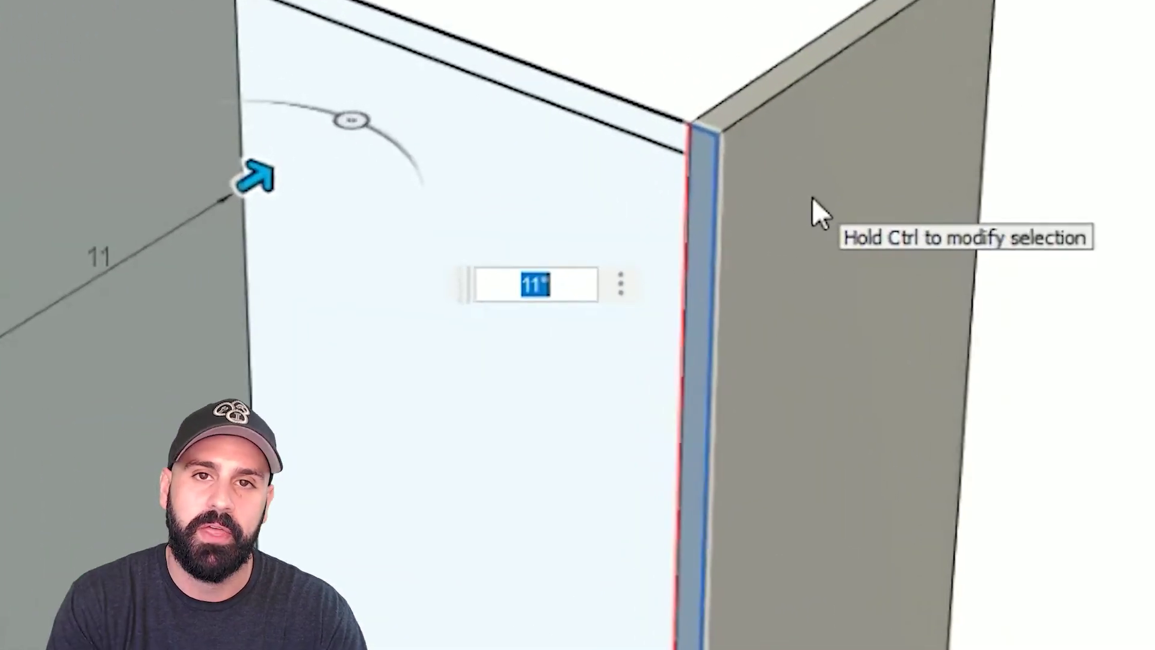
type("tot")
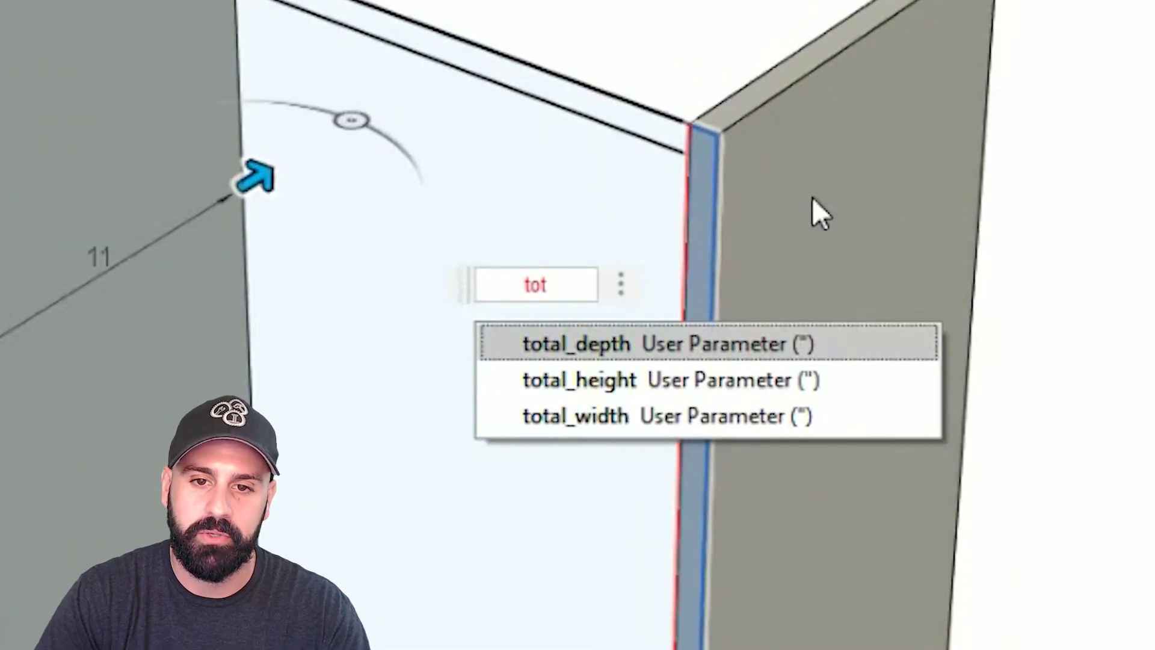
key("Return")
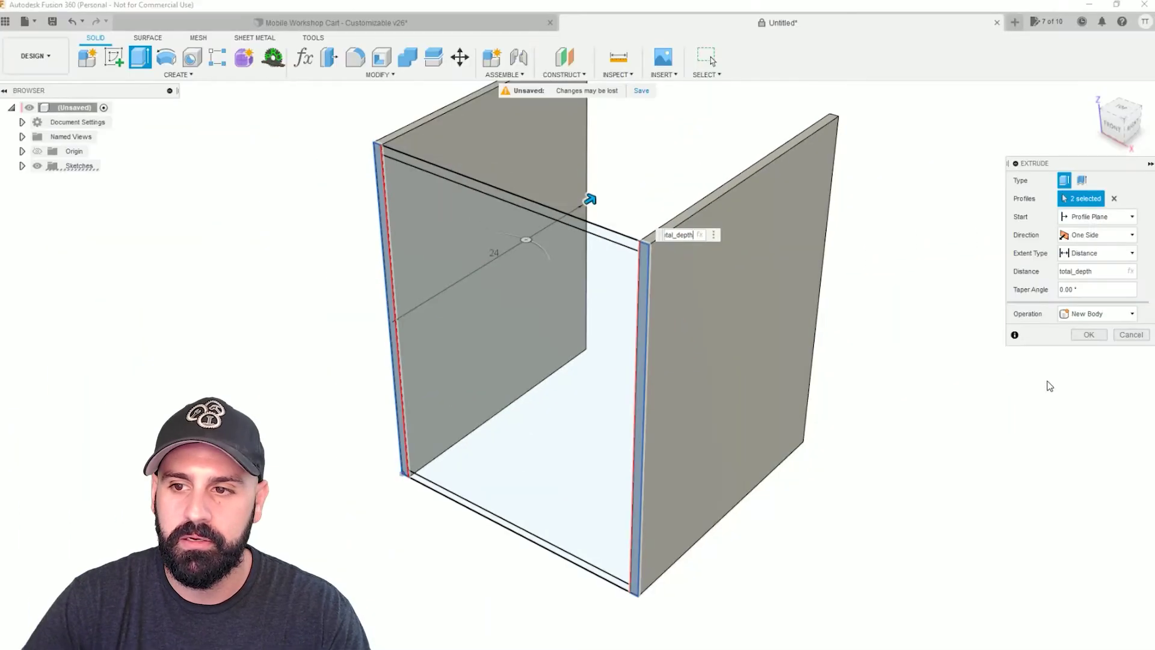
left_click(1090, 336)
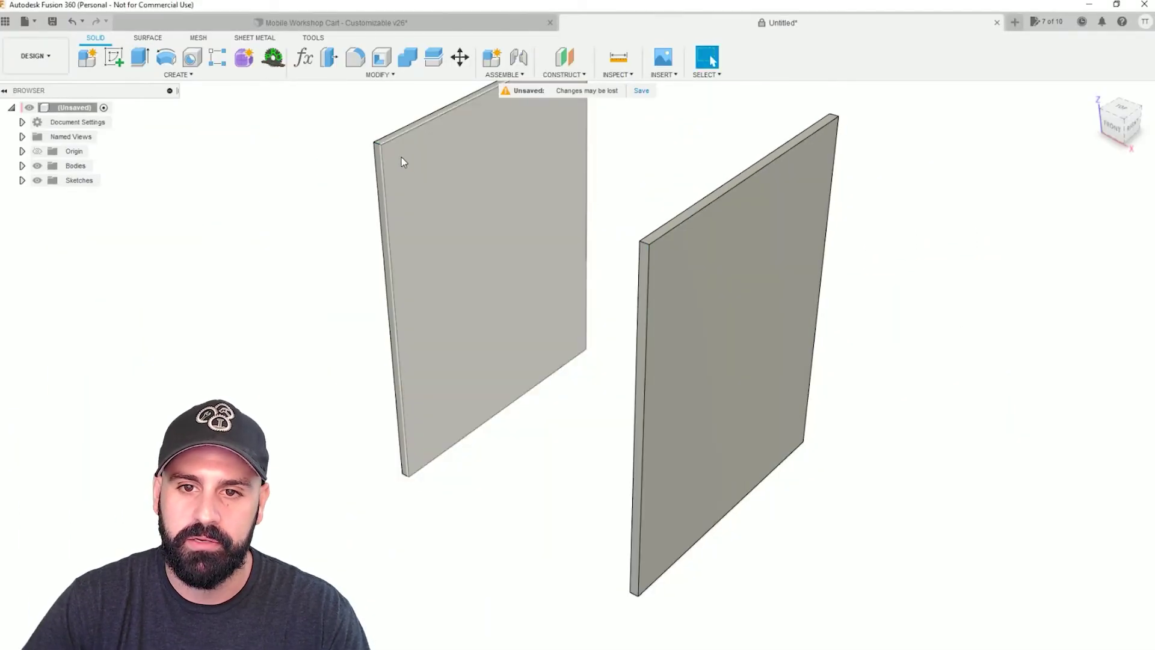
- Expand the sketches folder and make Sketch1 visible again
scroll(727, 384, "up", 3)
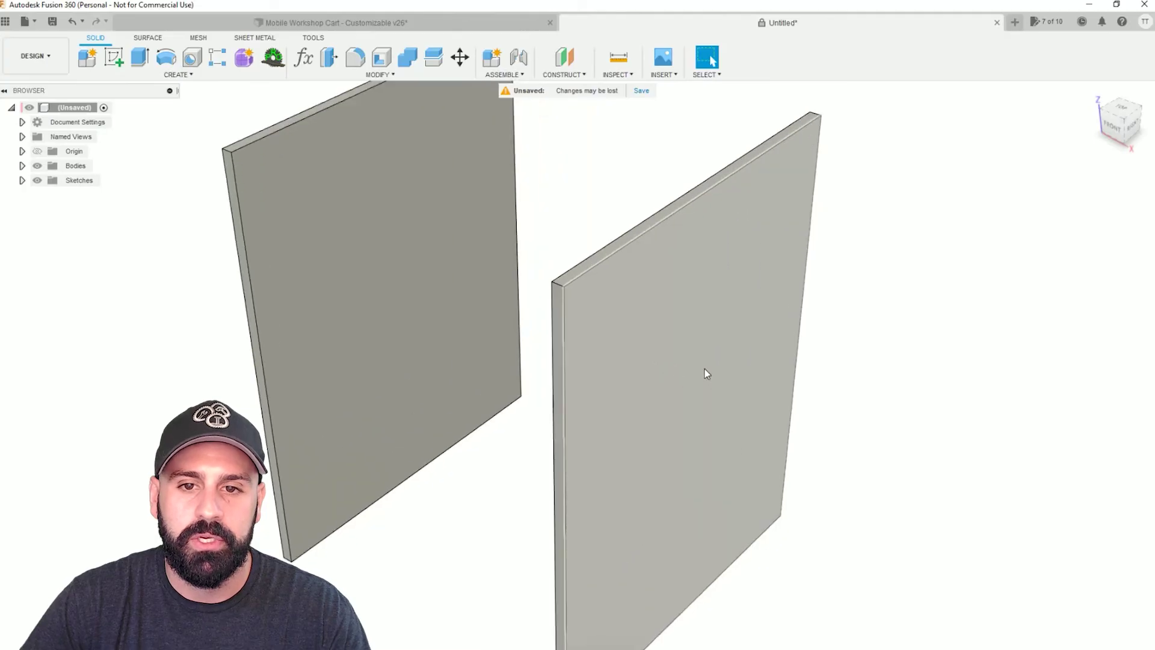
scroll(705, 370, "down", 5)
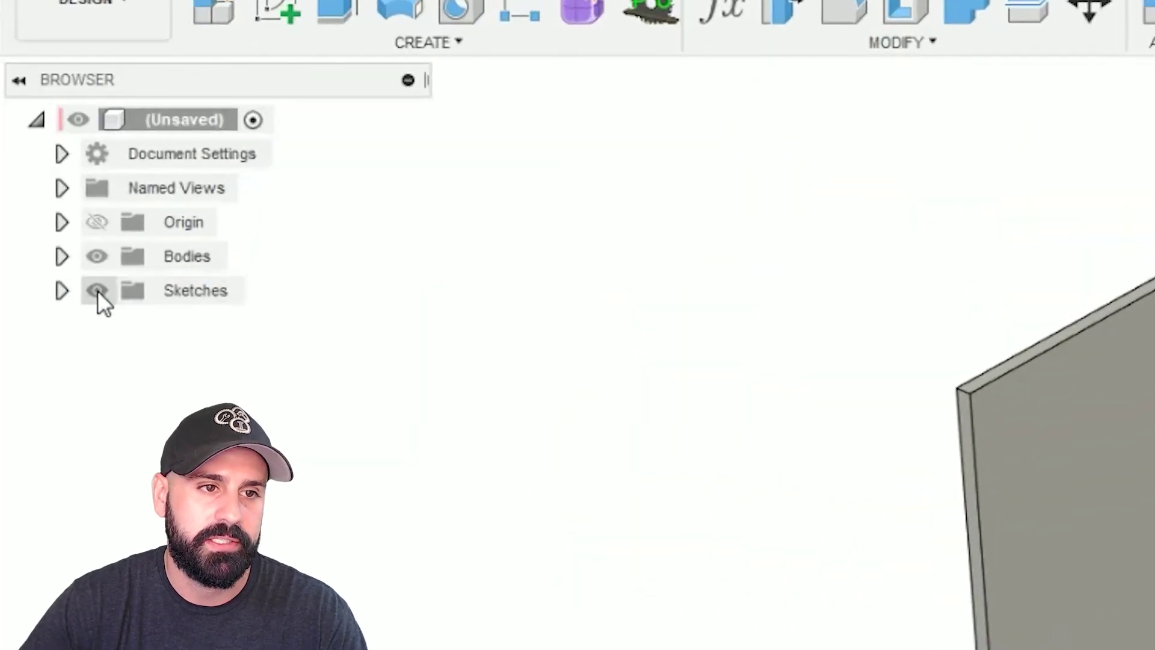
left_click(63, 290)
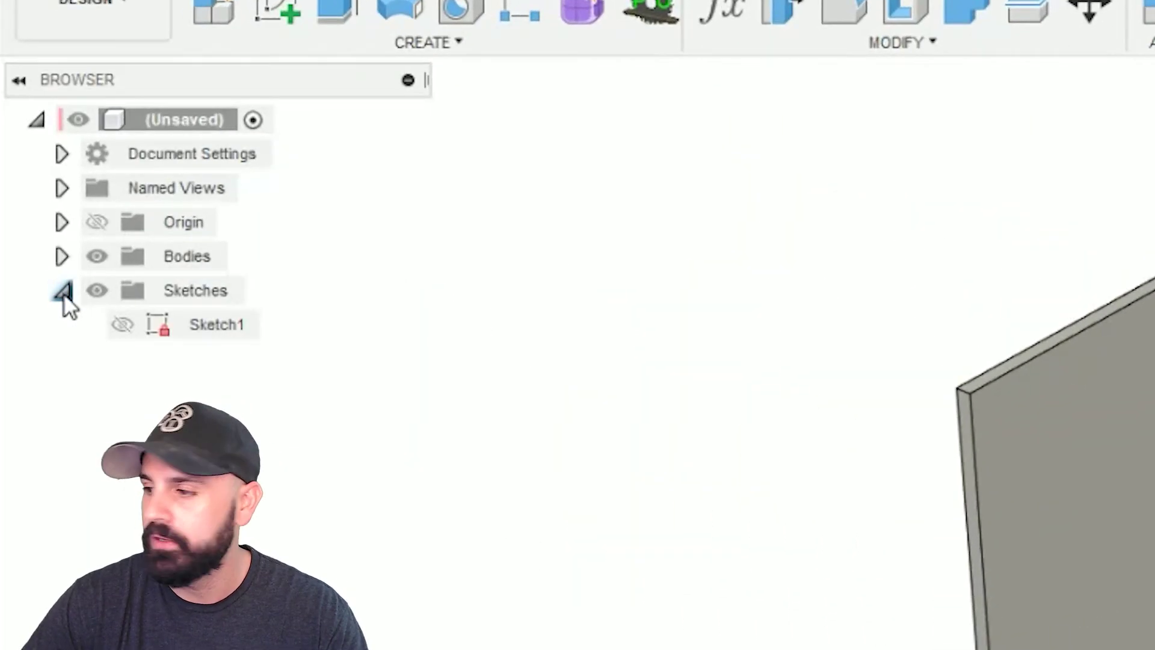
left_click(122, 325)
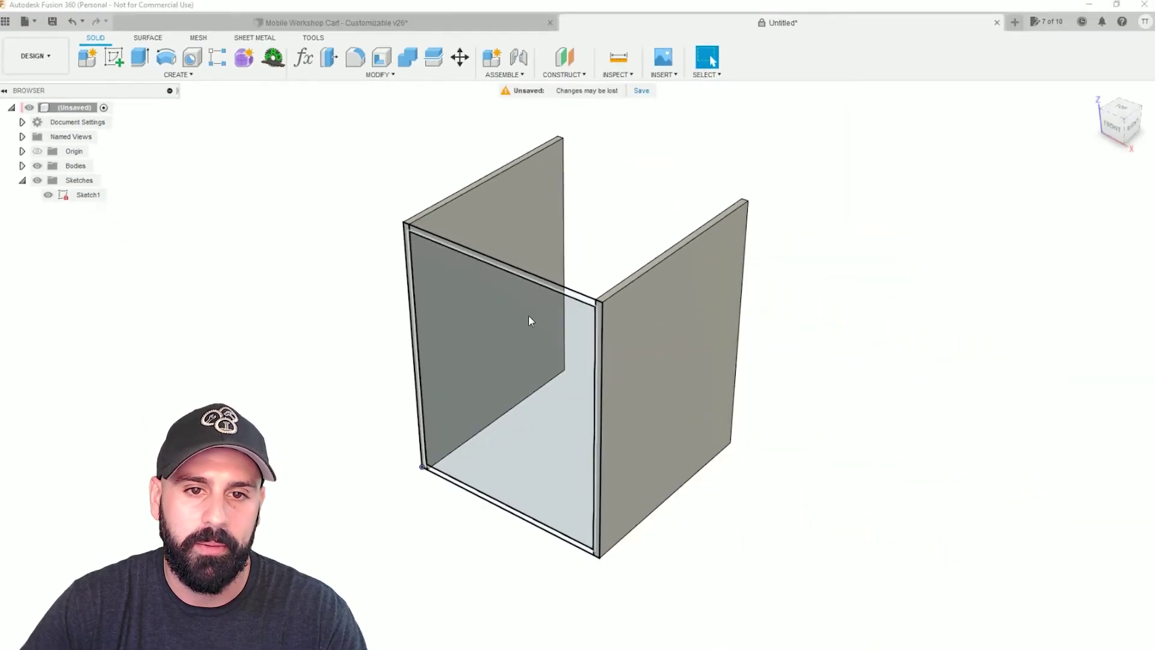
- Start an extrusion of the top and bottom panel profiles with its distance set to total_depth
scroll(529, 320, "down", 2)
scroll(530, 320, "up", 3)
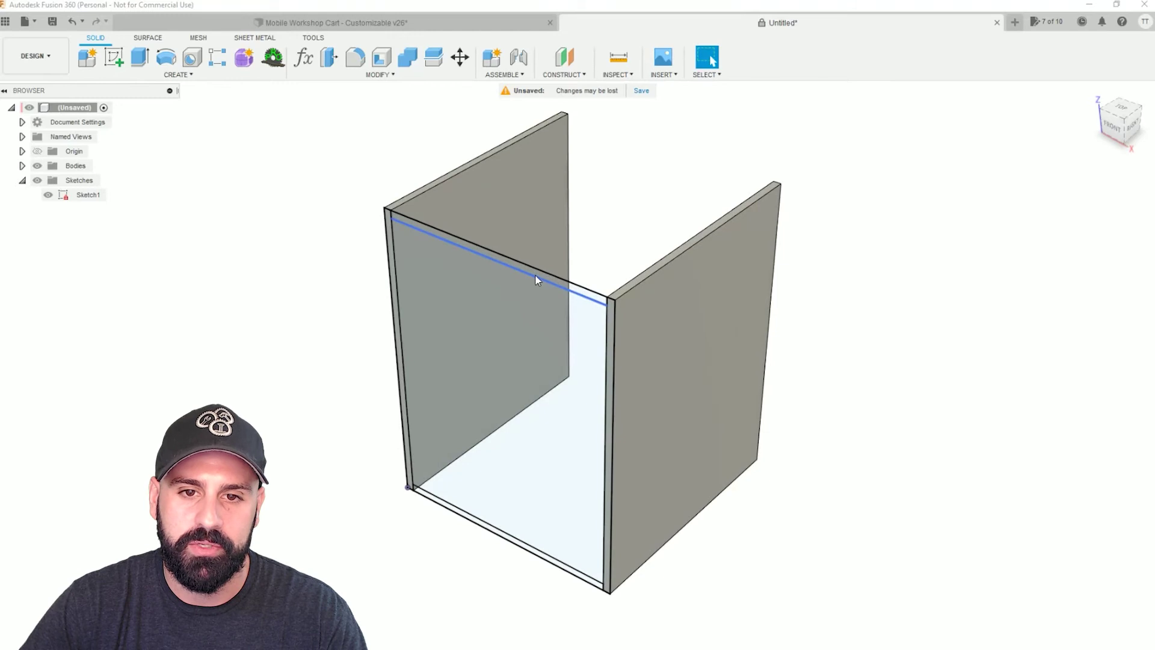
scroll(534, 278, "up", 1)
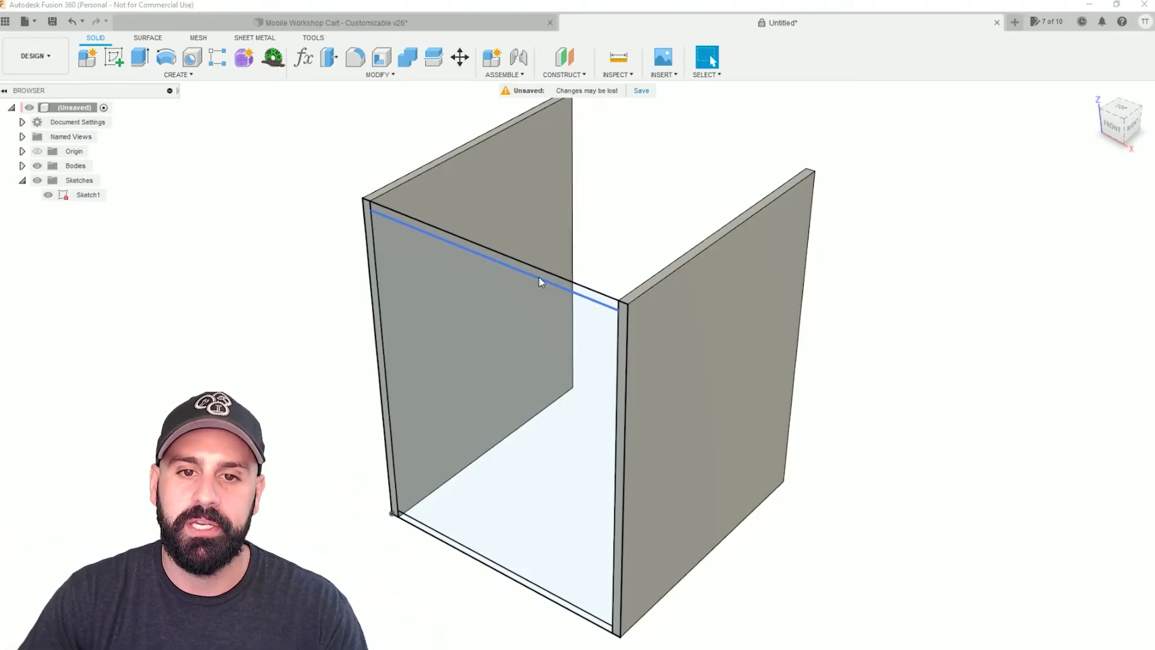
scroll(536, 277, "down", 1)
scroll(537, 278, "up", 2)
scroll(535, 277, "up", 2)
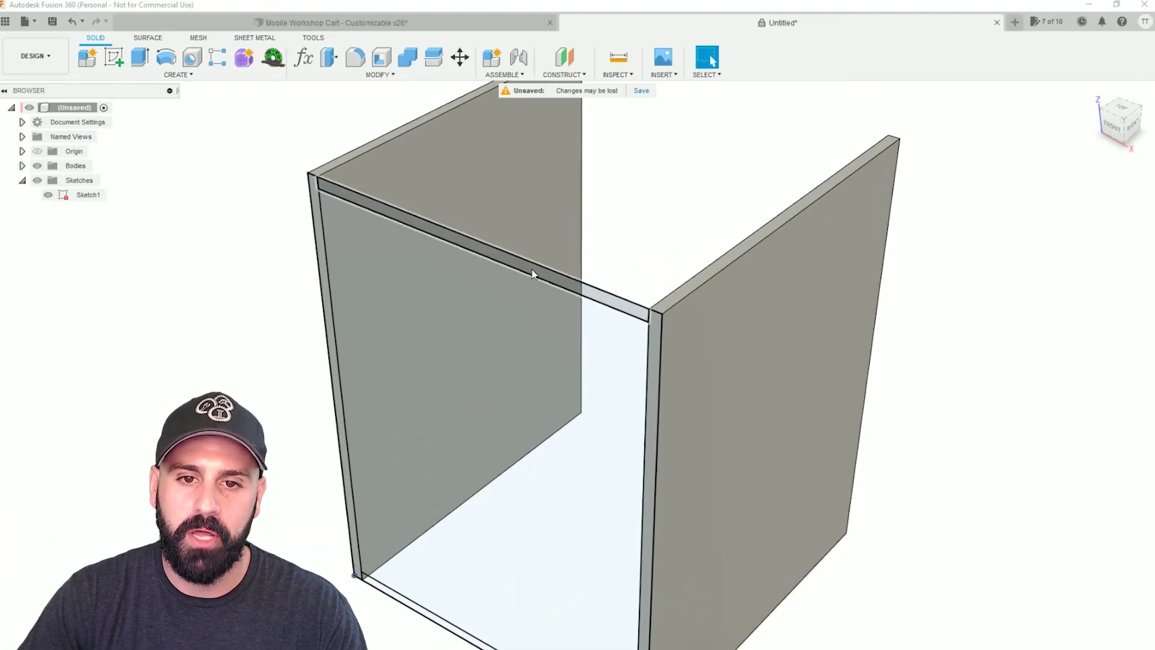
left_click(534, 272)
scroll(533, 355, "up", 2)
scroll(490, 447, "down", 1)
left_click(474, 465)
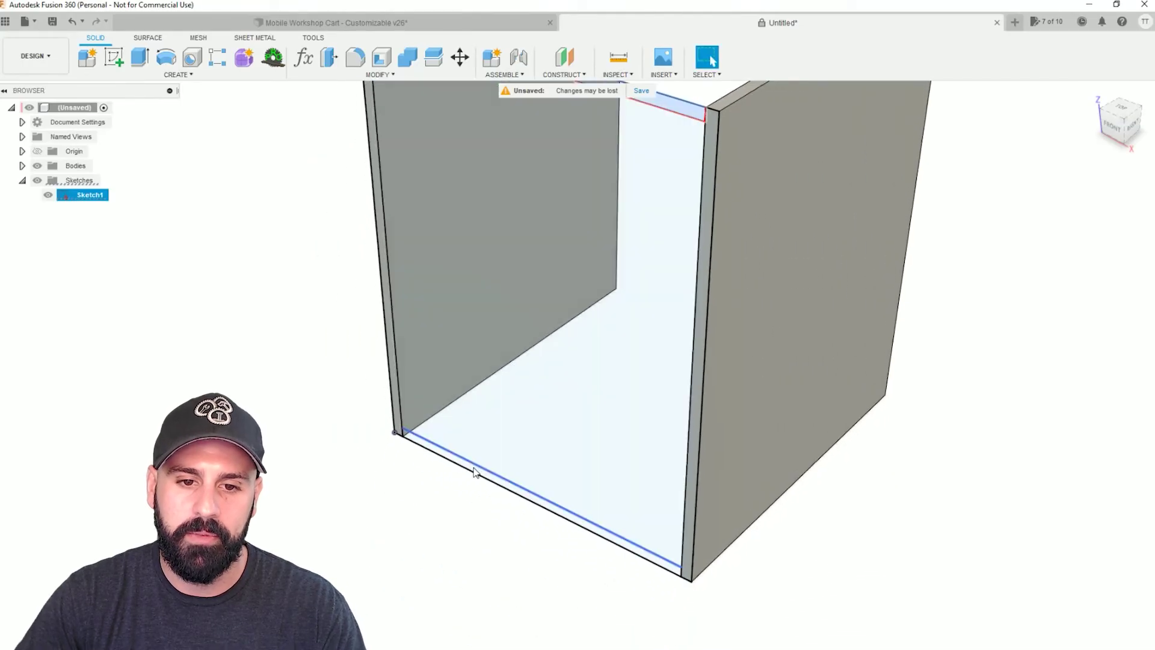
scroll(473, 476, "up", 2)
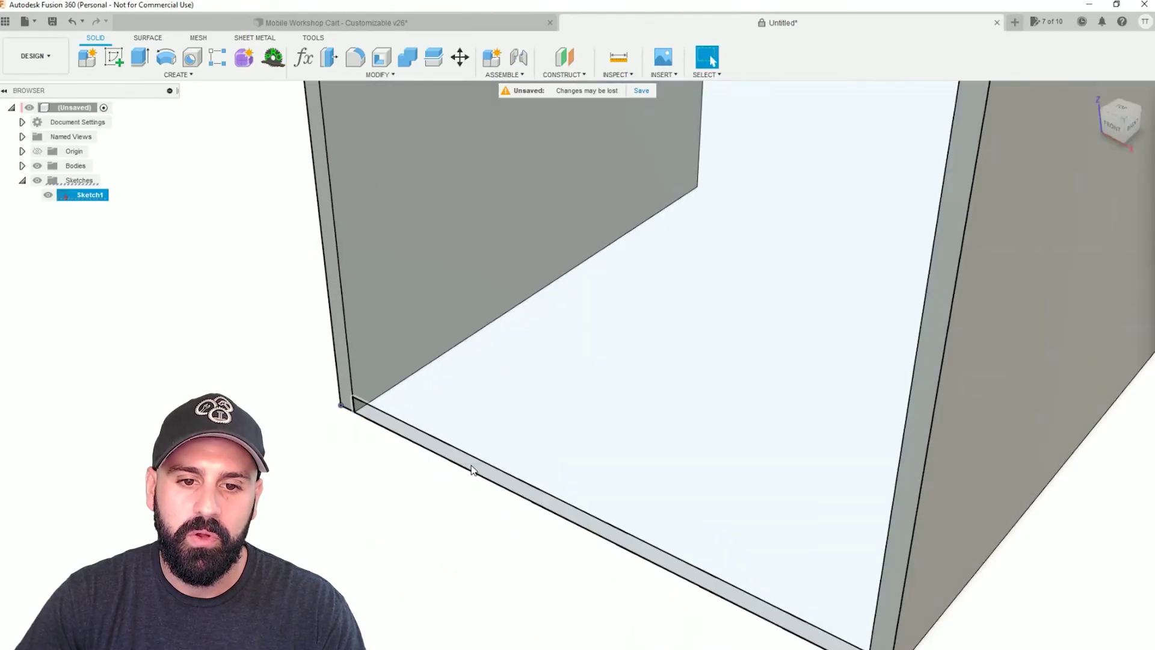
scroll(612, 418, "down", 2)
scroll(612, 416, "down", 2)
scroll(497, 424, "up", 1)
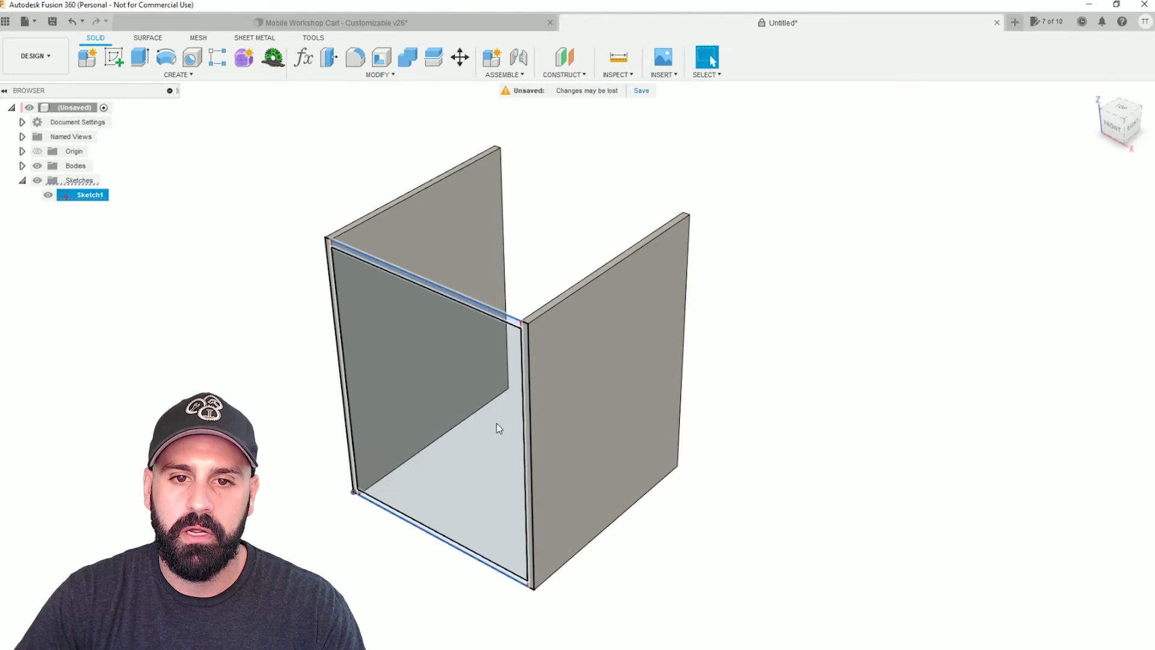
key("e")
type("tot")
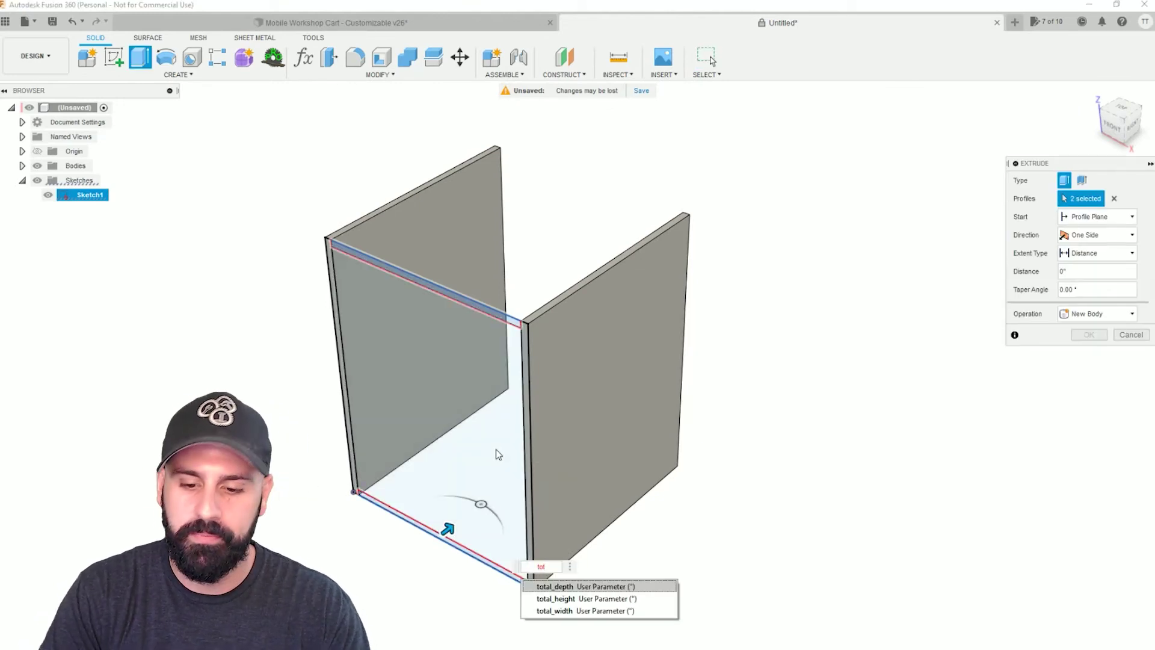
key("Return")
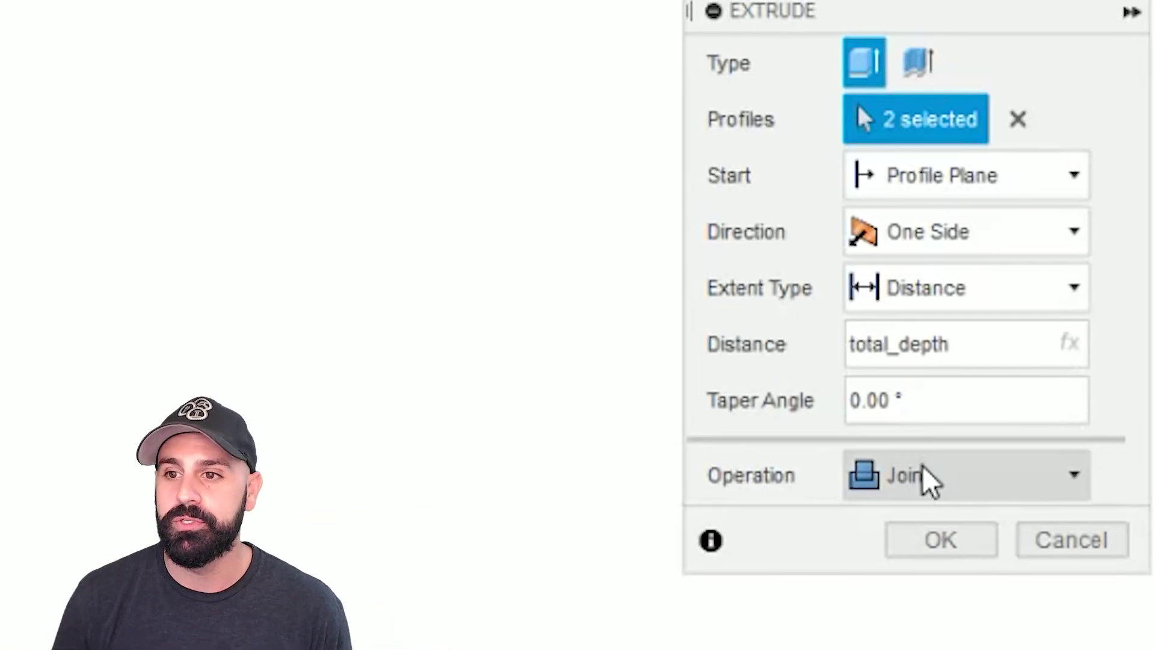
- Set the top and bottom panel extrusion's operation to New Body and complete it
left_click(922, 473)
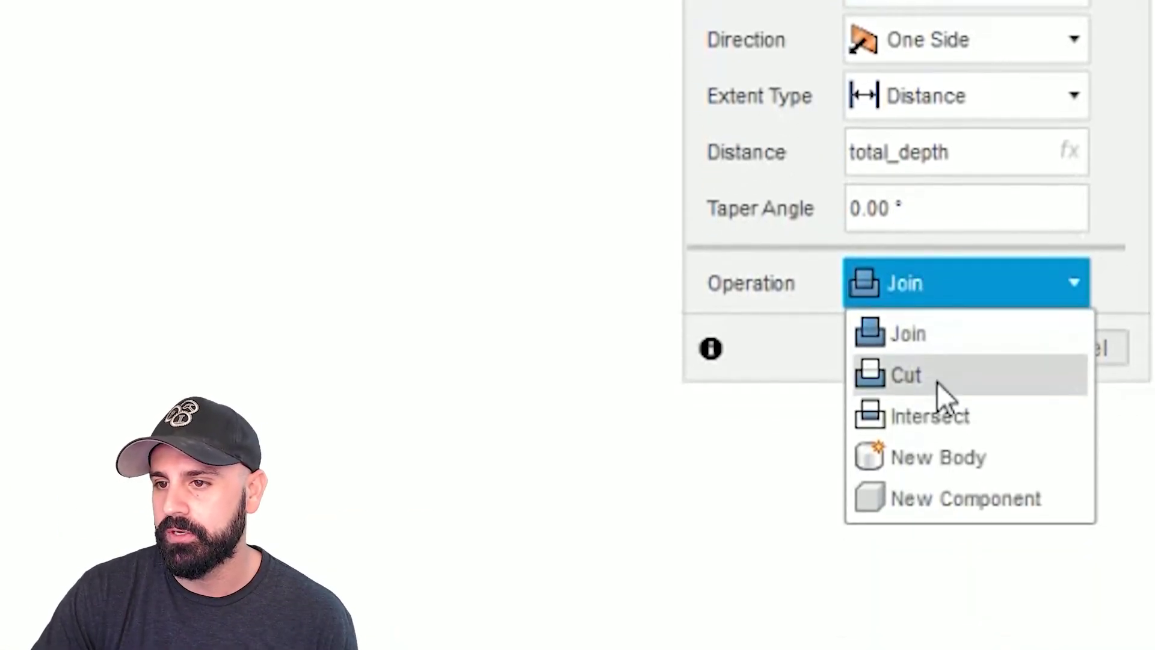
left_click(934, 649)
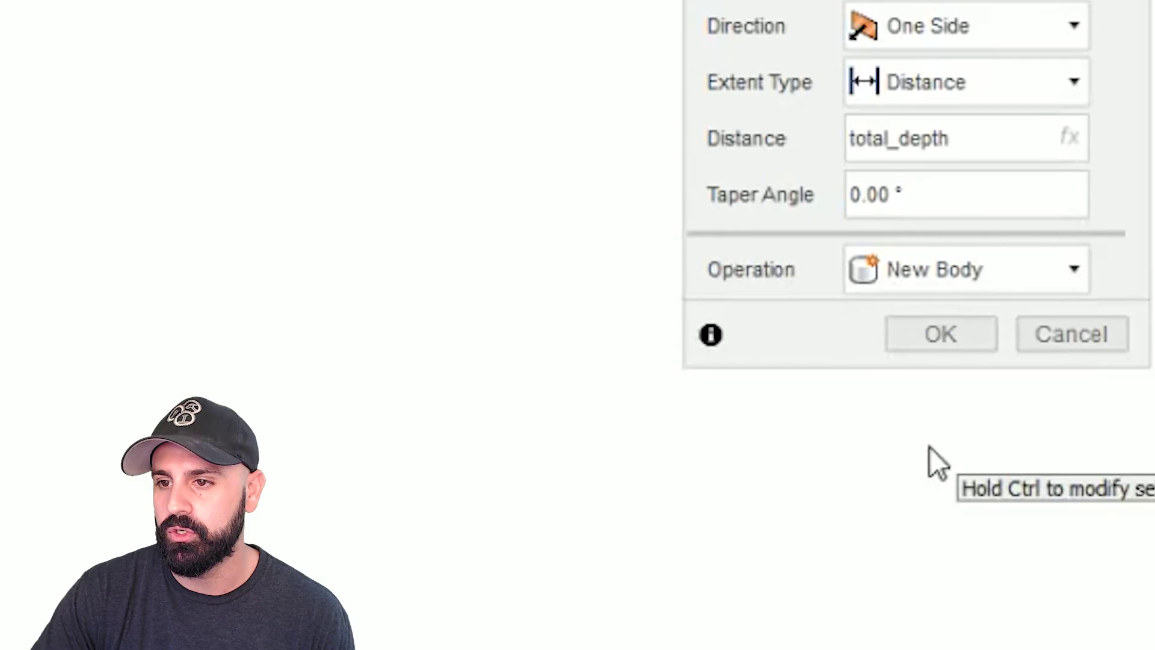
left_click(949, 330)
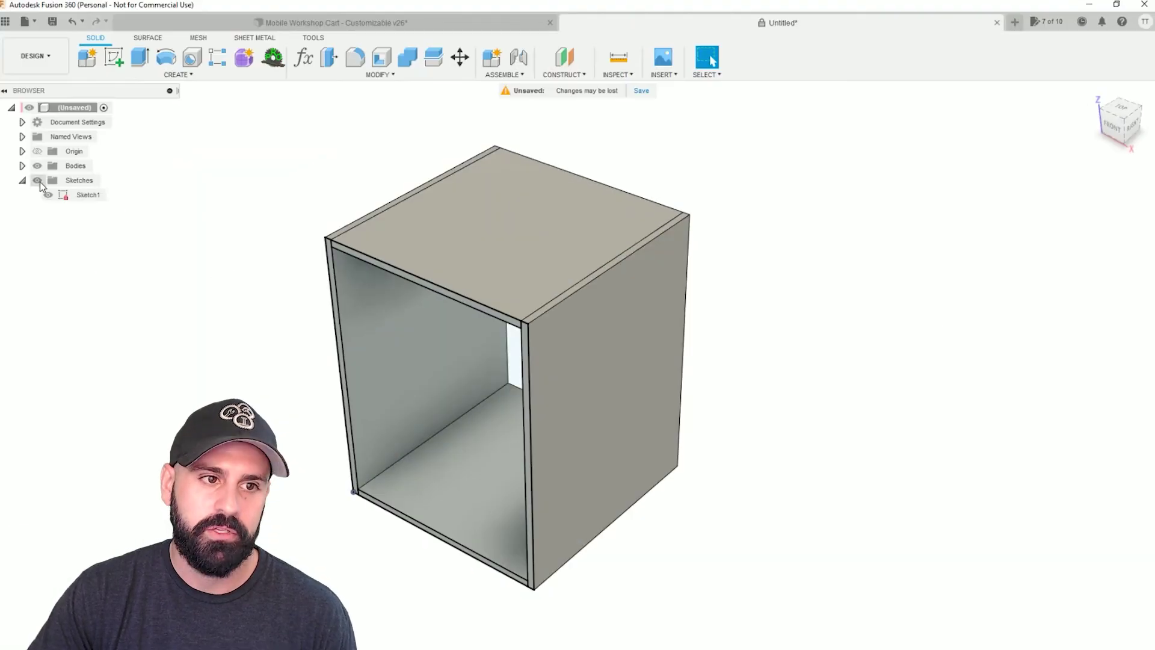
- Expand the bodies folder and examine the separate panel bodies of the cart box
left_click(22, 166)
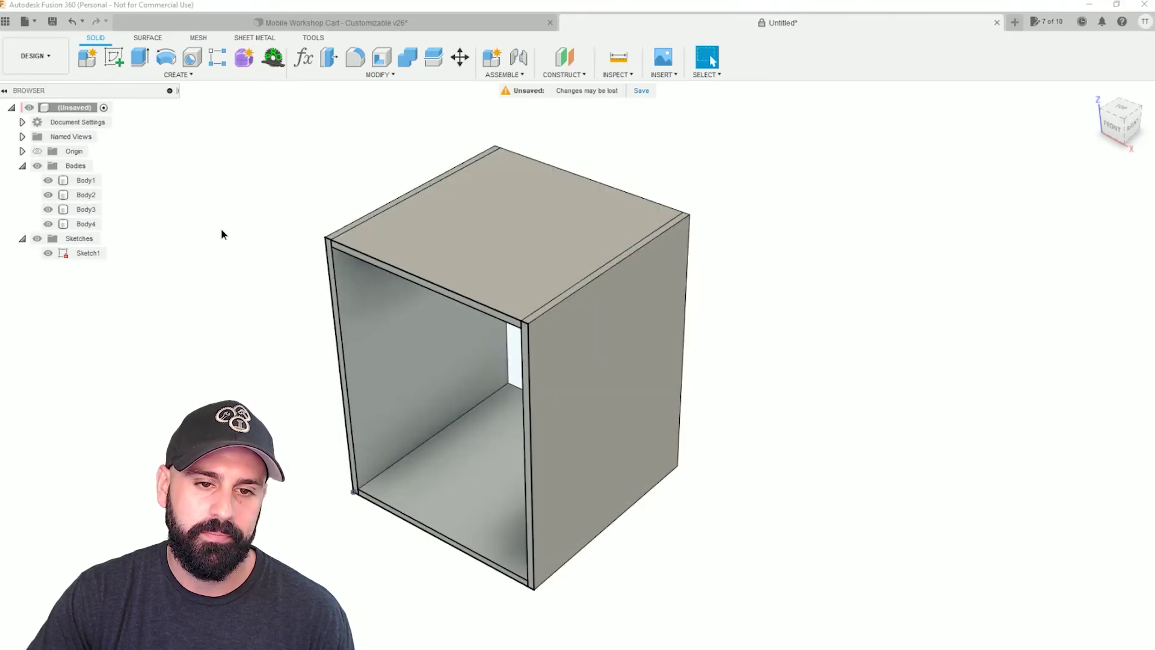
middle_click_drag(233, 311, 237, 297, "shift")
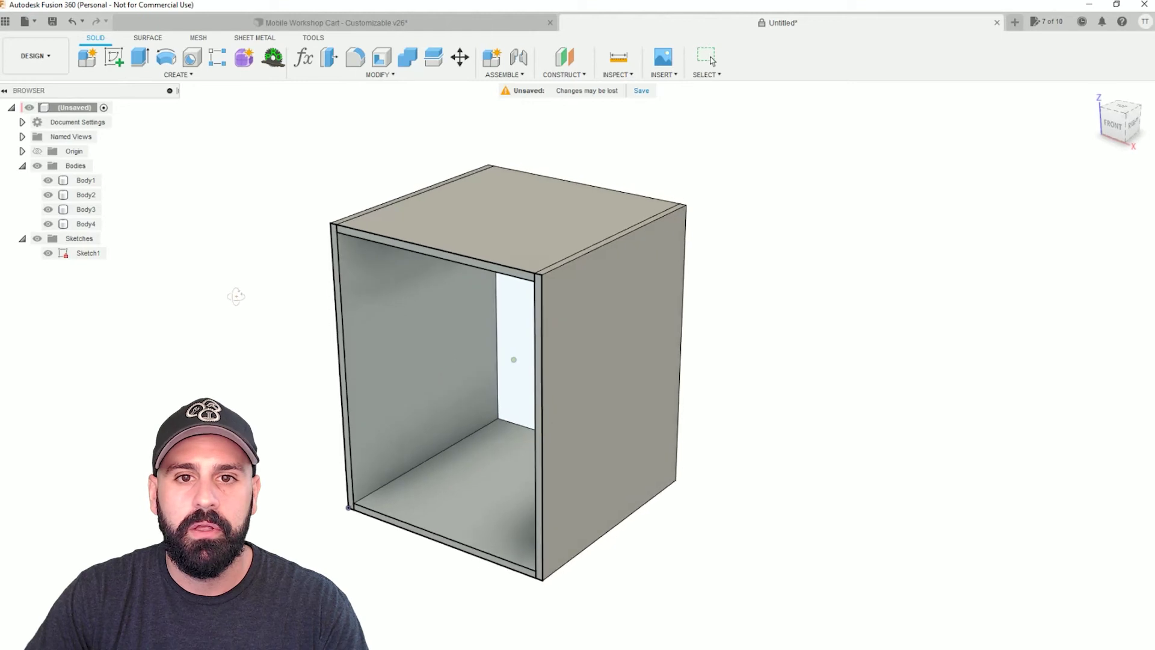
middle_click_drag(240, 210, 180, 207)
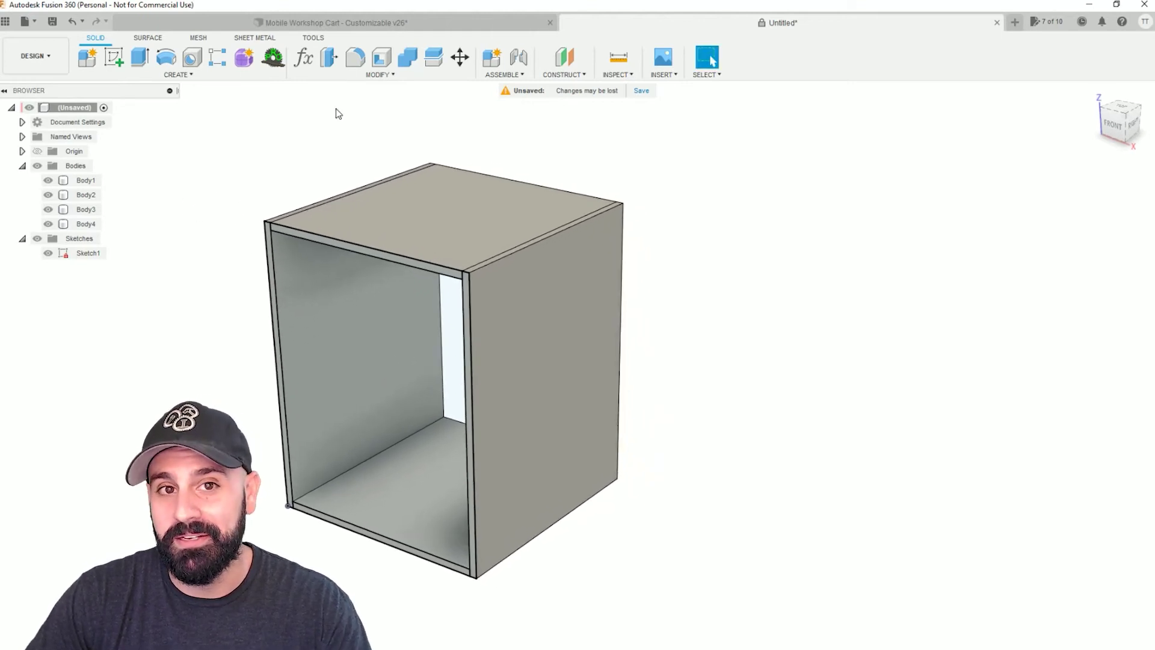
- Open the Parameters dialog and move it beside the cart box so the model stays in view
left_click(370, 77)
left_click(404, 78)
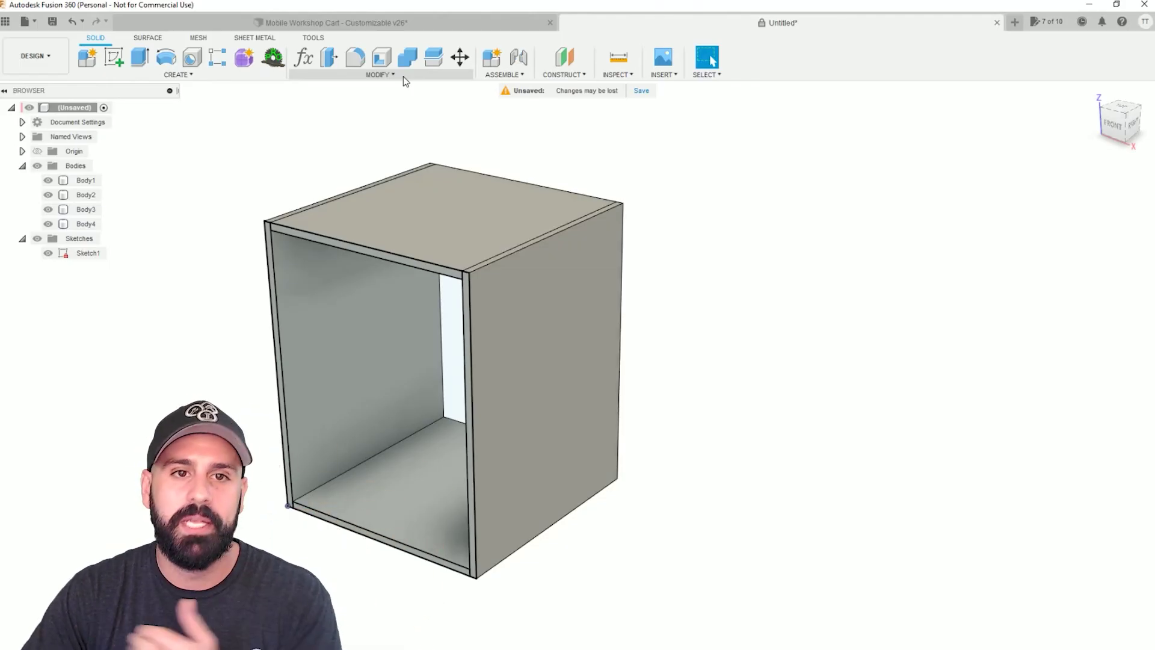
left_click(404, 77)
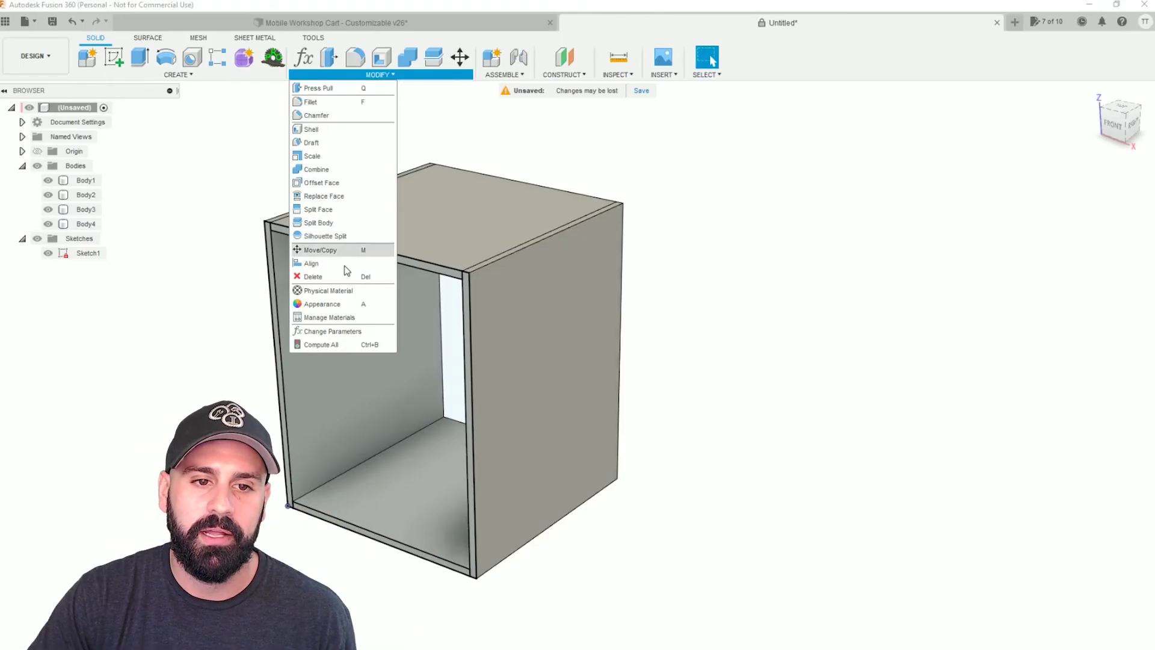
left_click(326, 332)
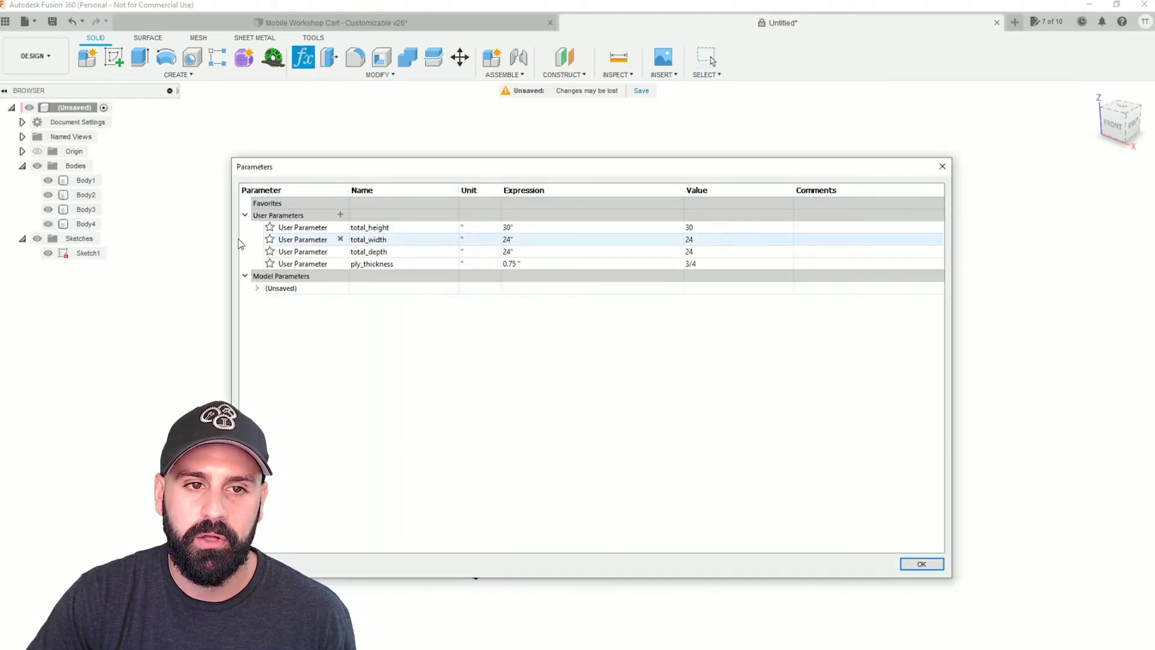
left_click_drag(231, 242, 546, 242)
left_click_drag(833, 159, 862, 155)
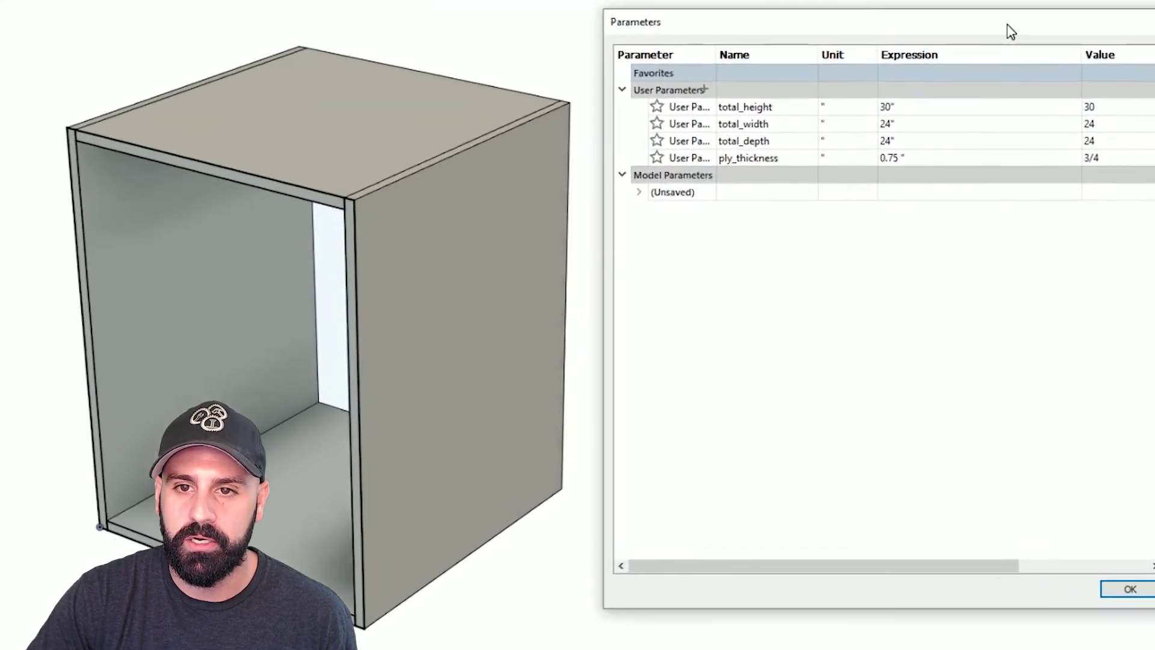
left_click(777, 218)
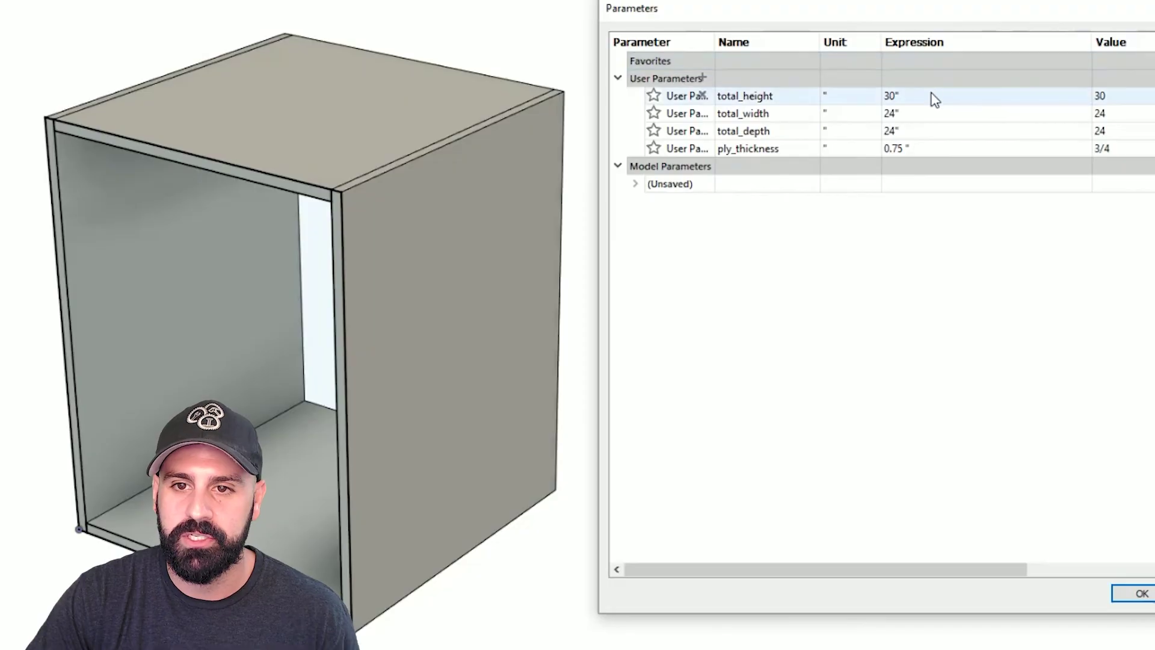
- Set the user parameters total_height to 32 inches and total_width to 26 inches
left_click(933, 92)
type("32")
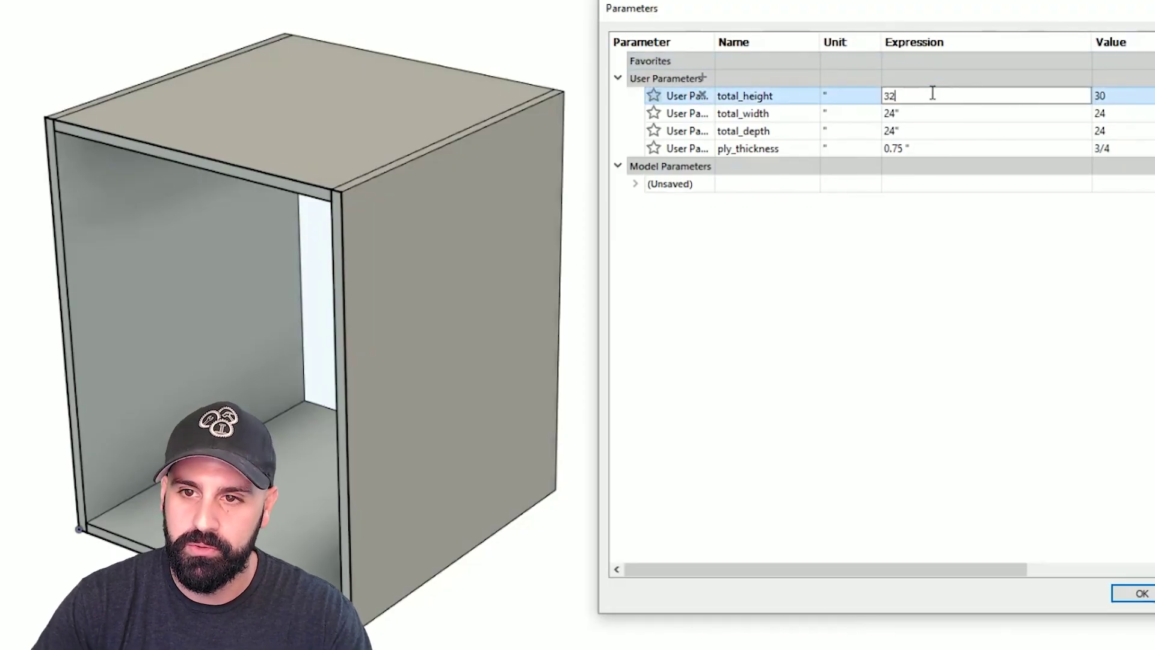
key("Return")
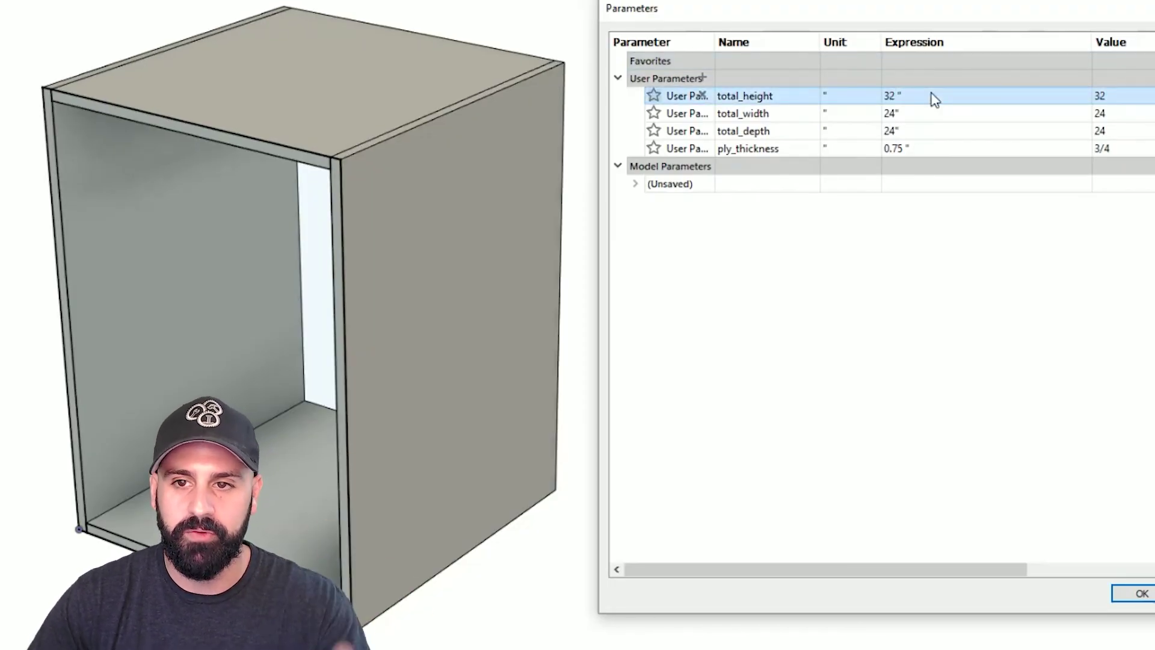
left_click(910, 131)
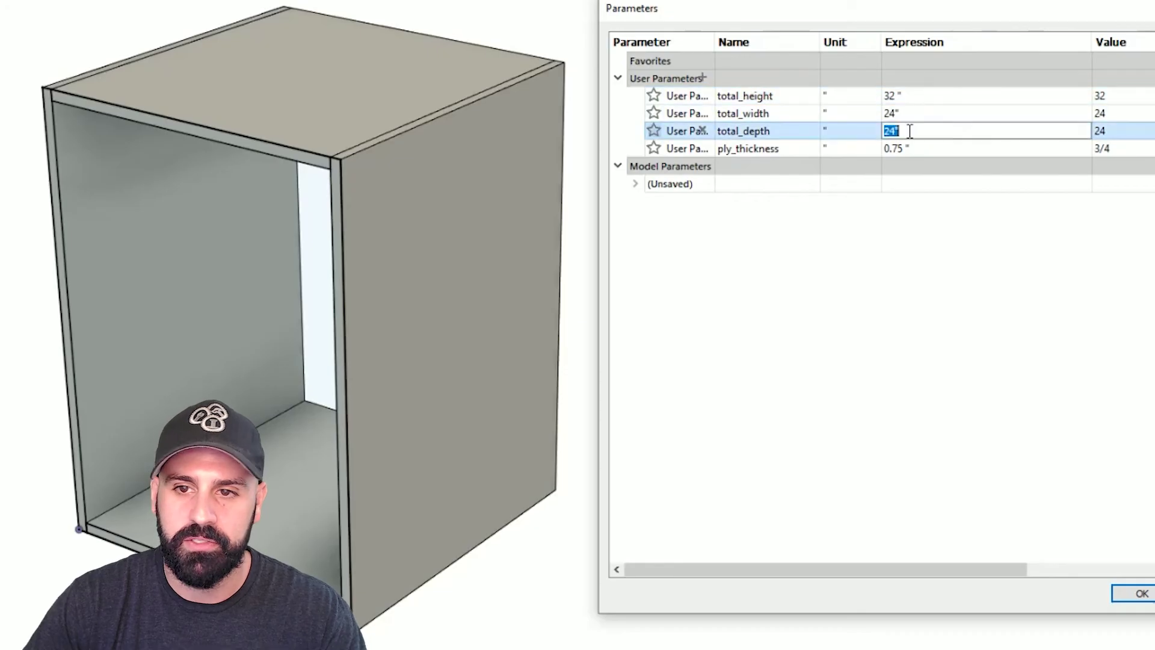
left_click(911, 112)
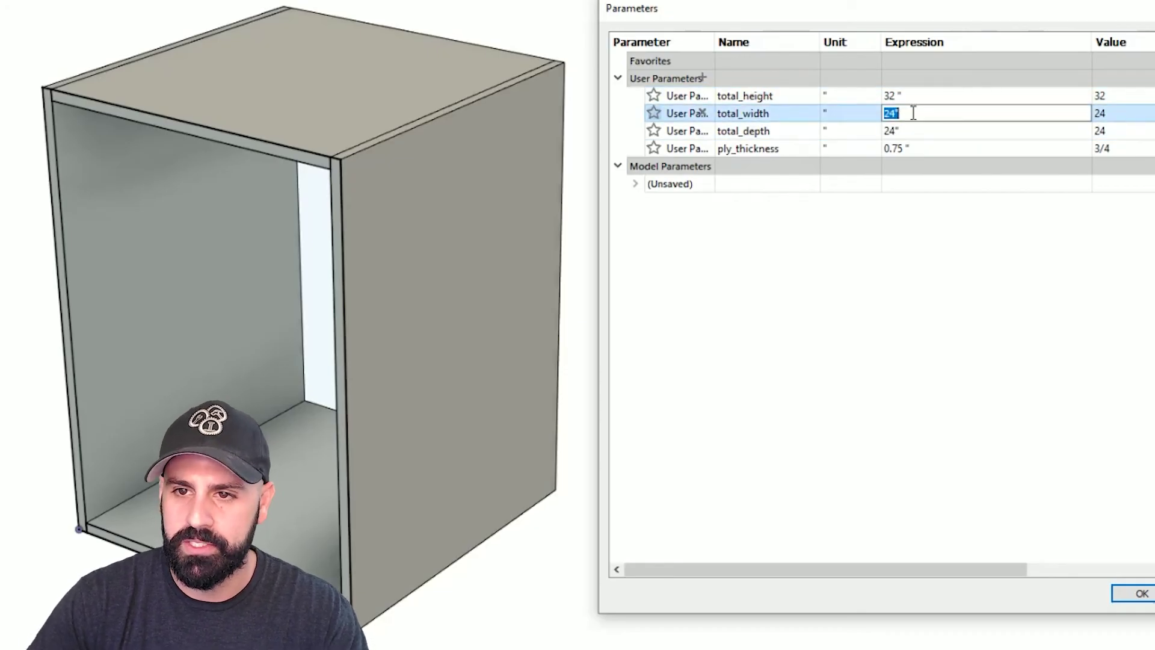
key("Return")
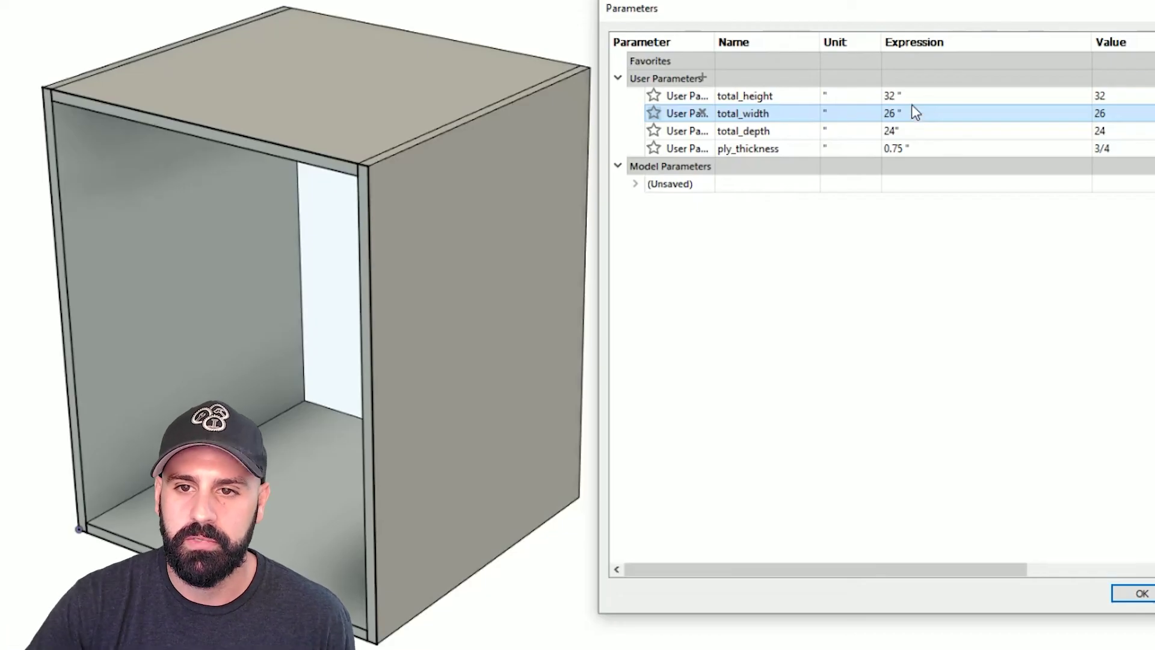
- Set total_height to 50 inches and total_width to 10 inches to resize the cart box
left_click(915, 96)
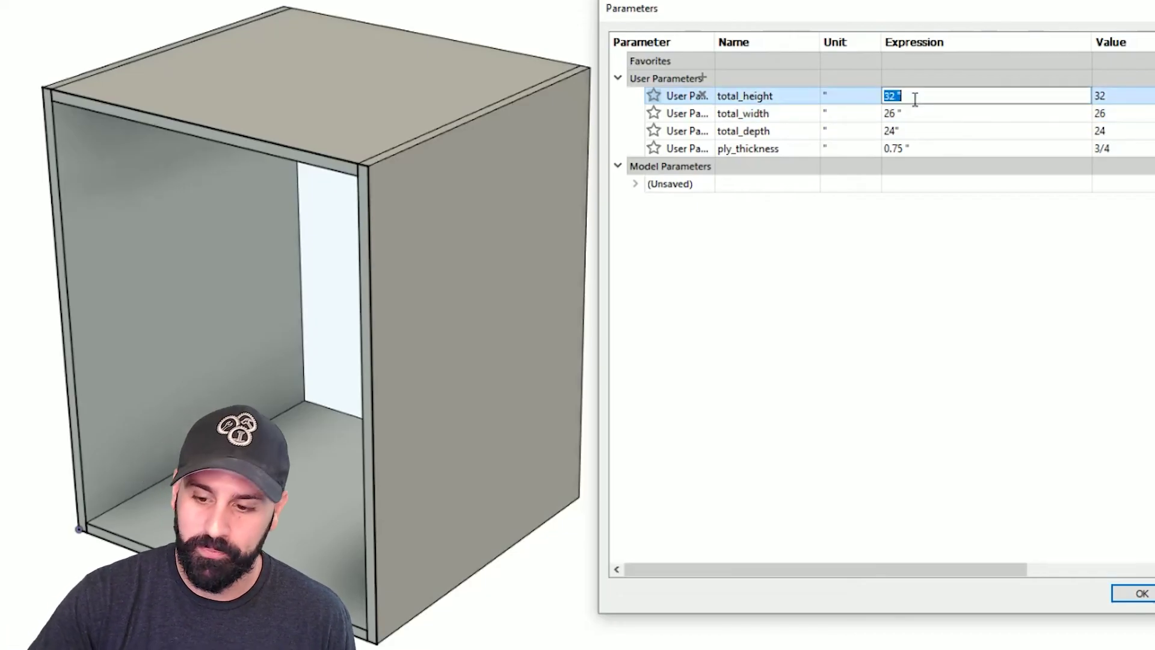
key("Return")
left_click(912, 114)
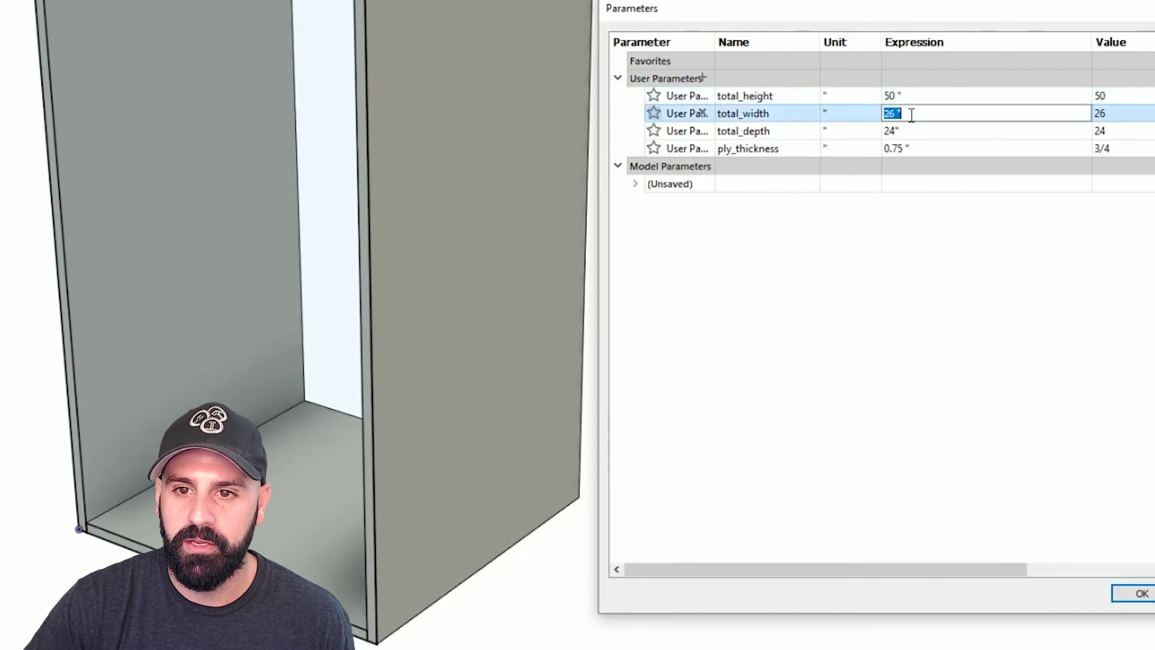
type("10")
key("Return")
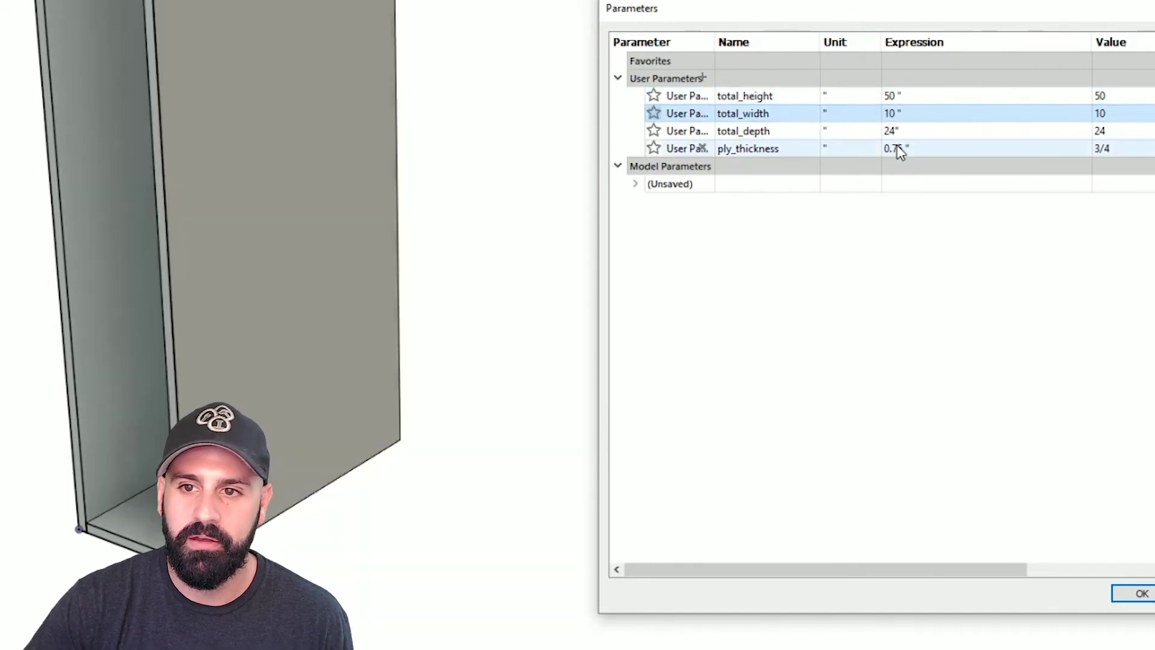
- Set total_depth to 10 inches, check the resized cart box, and close the parameters
left_click(897, 149)
left_click(906, 130)
type("10")
key("Return")
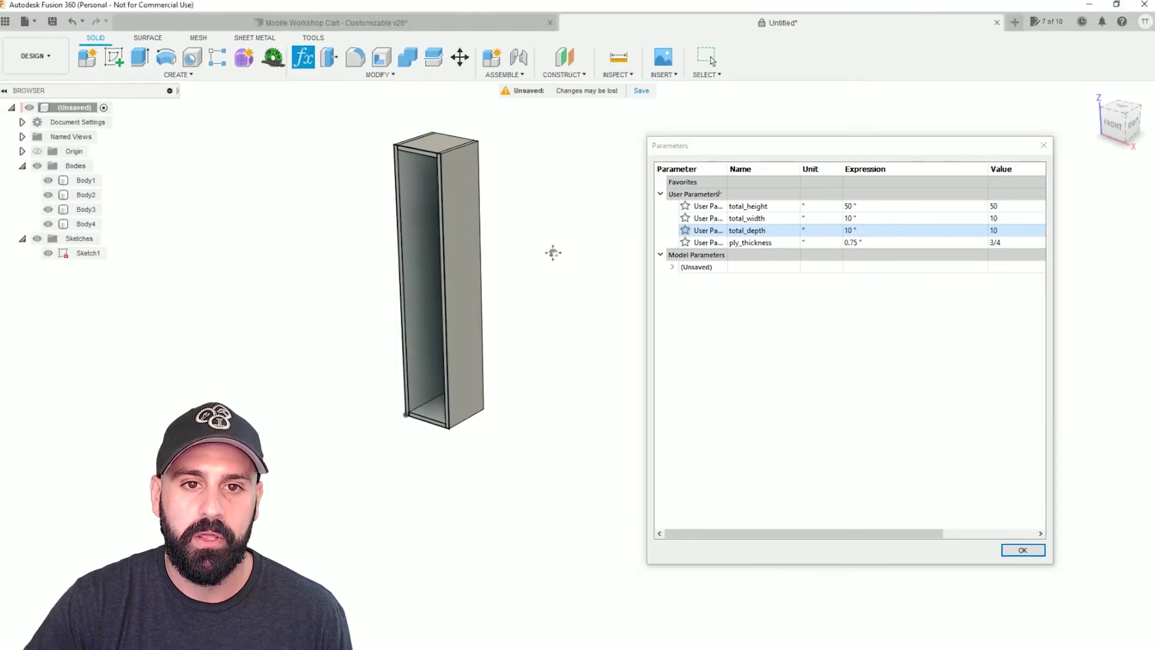
middle_click_drag(553, 253, 535, 352)
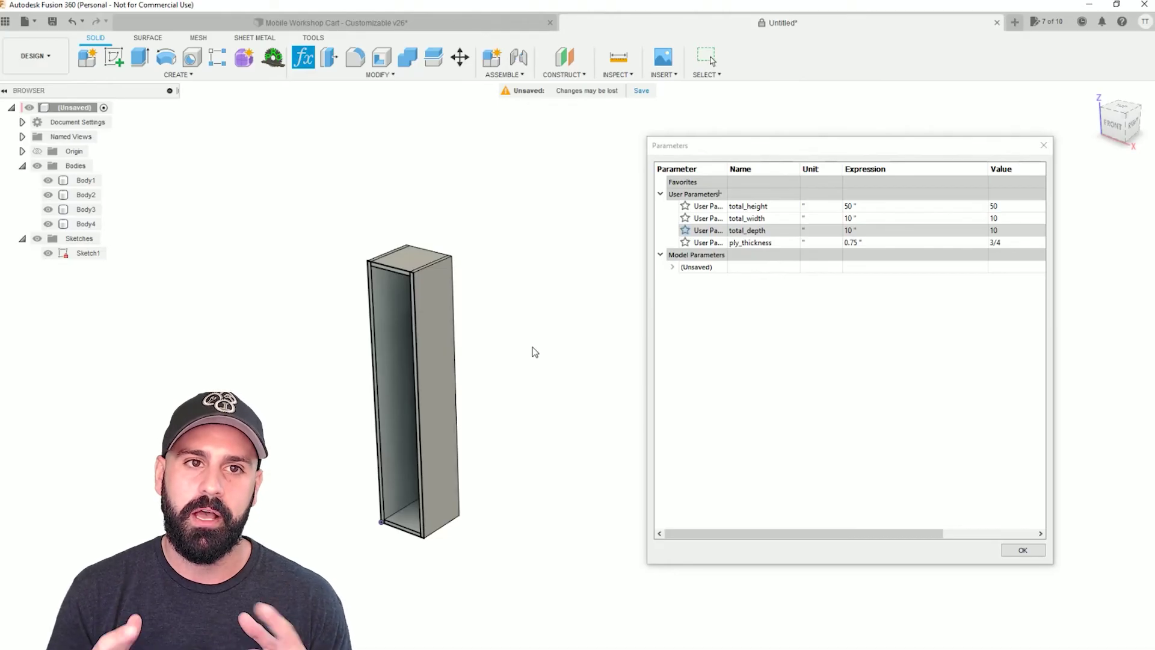
left_click(1023, 551)
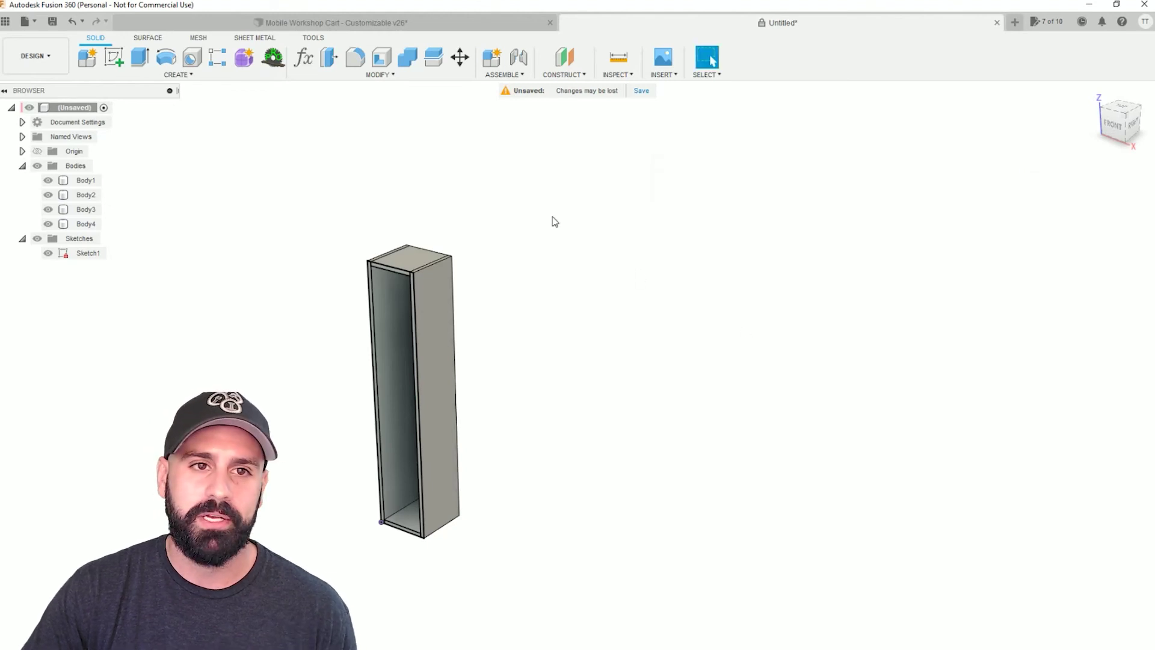
- Switch to the Mobile Workshop Cart - Customizable document and briefly hide the Drawers:1 Face body to view the drawer boxes
left_click(355, 23)
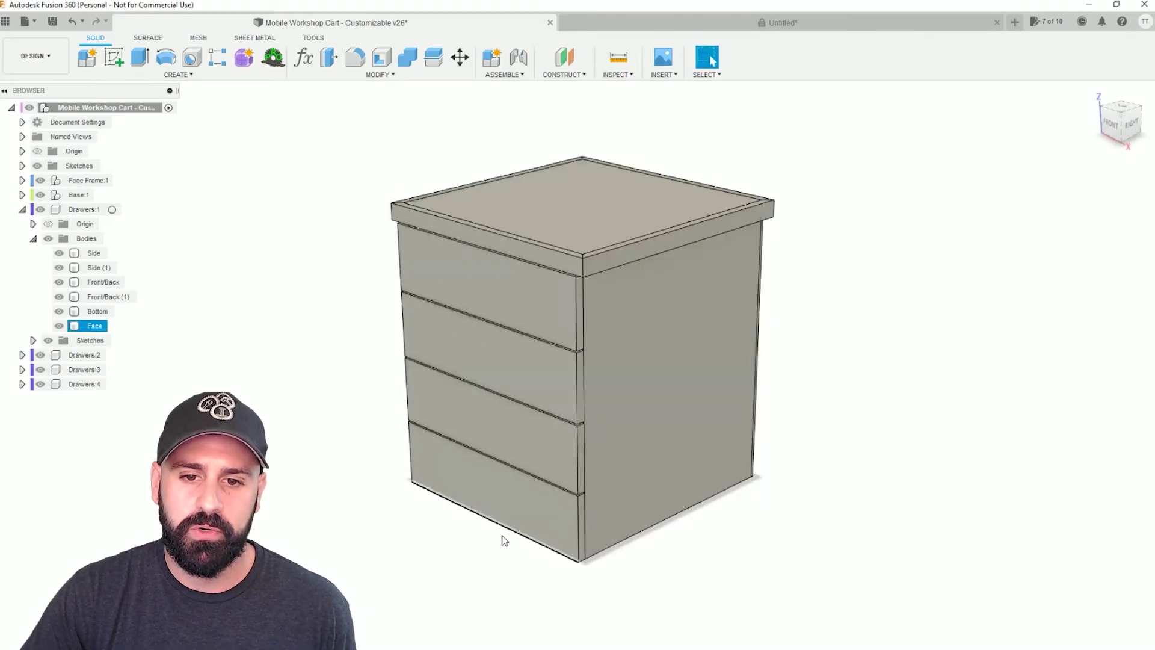
left_click(59, 326)
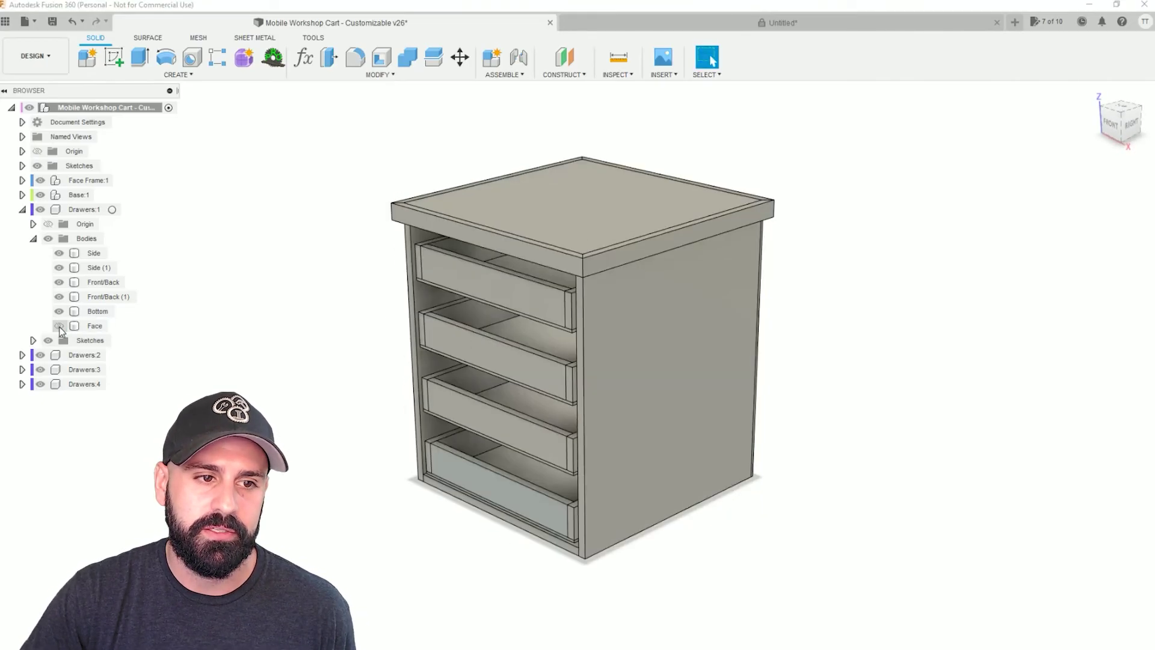
left_click(59, 326)
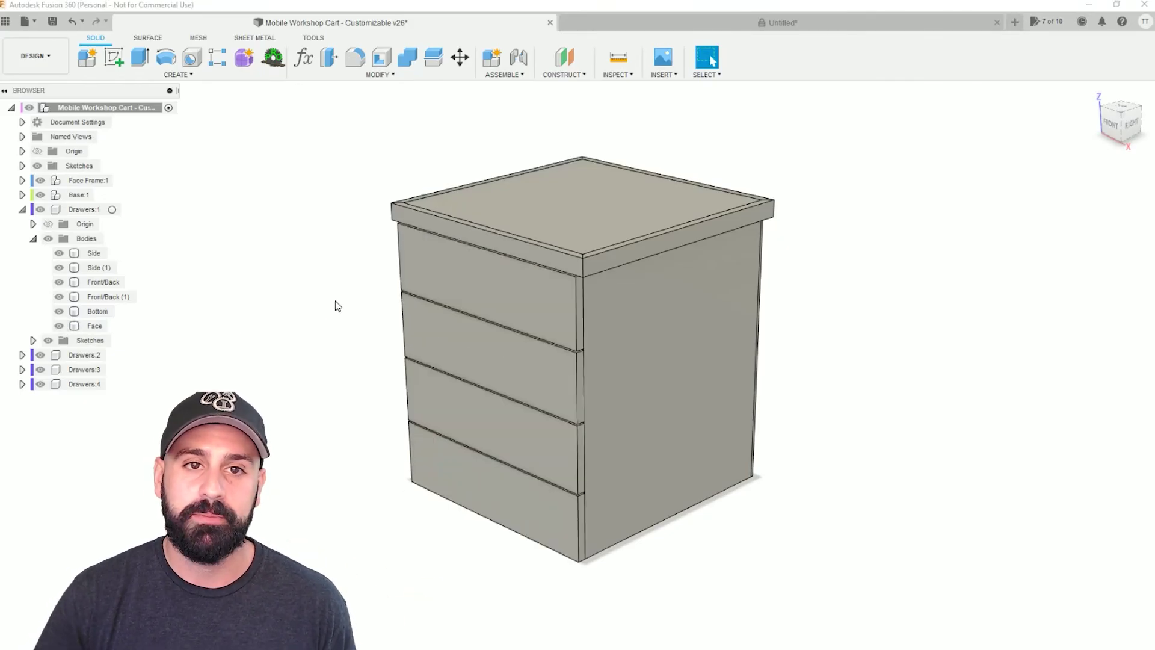
- Open the finished cart's parameters and examine its favorites and user parameters beside the model
left_click(379, 74)
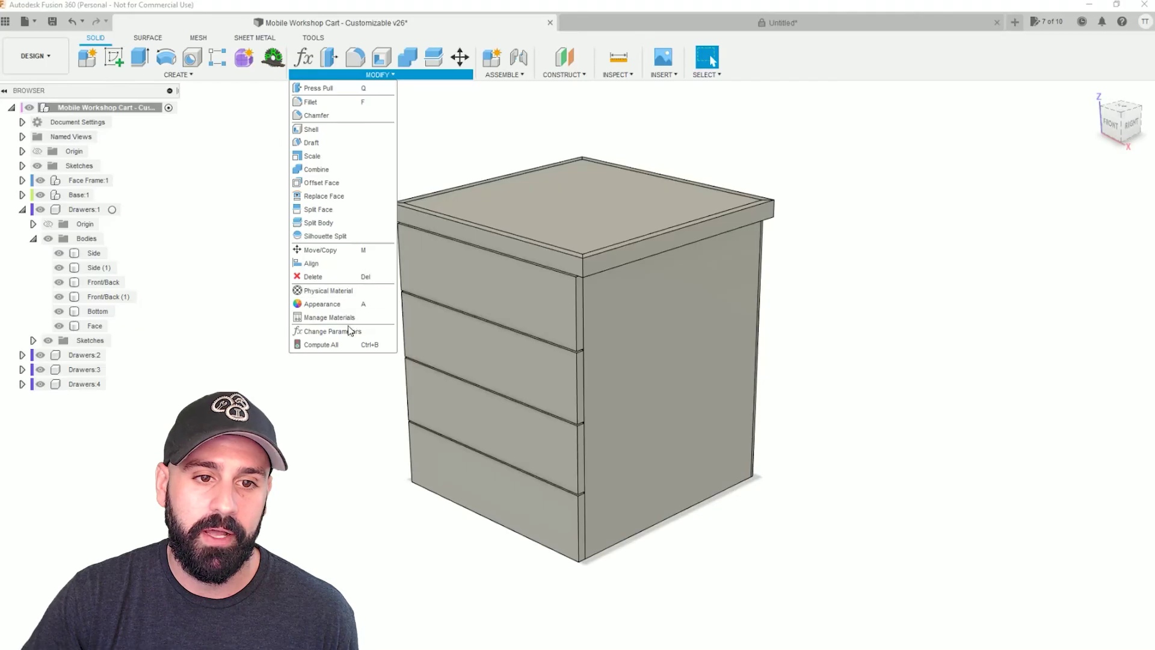
left_click(387, 331)
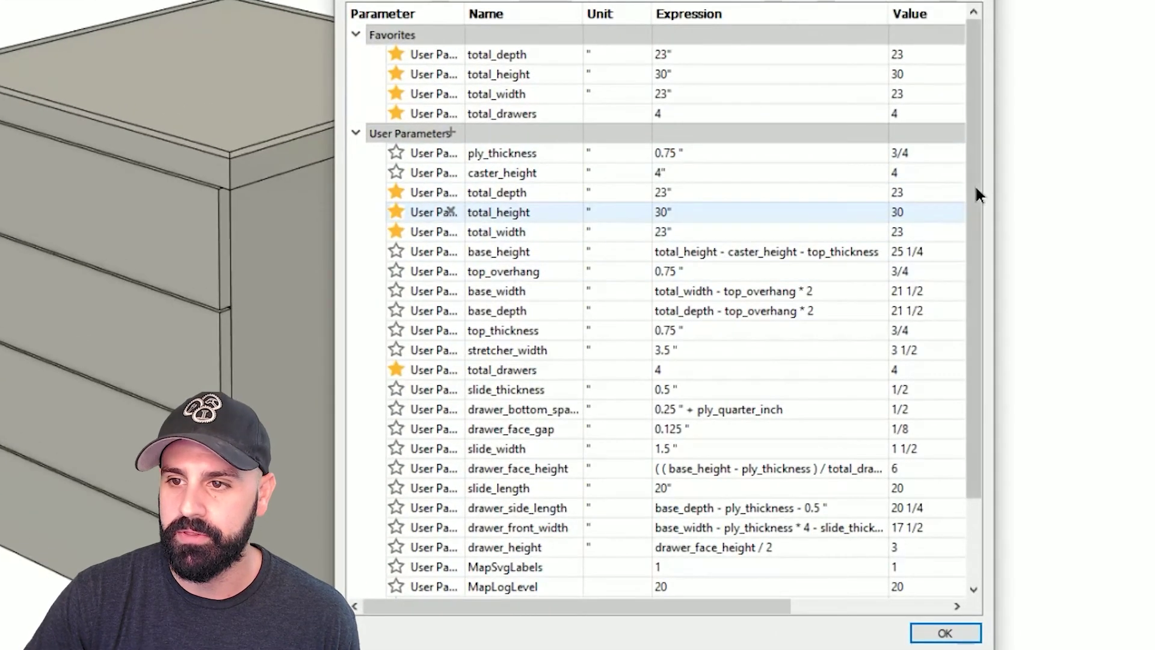
left_click_drag(979, 190, 970, 277)
scroll(961, 308, "up", 3)
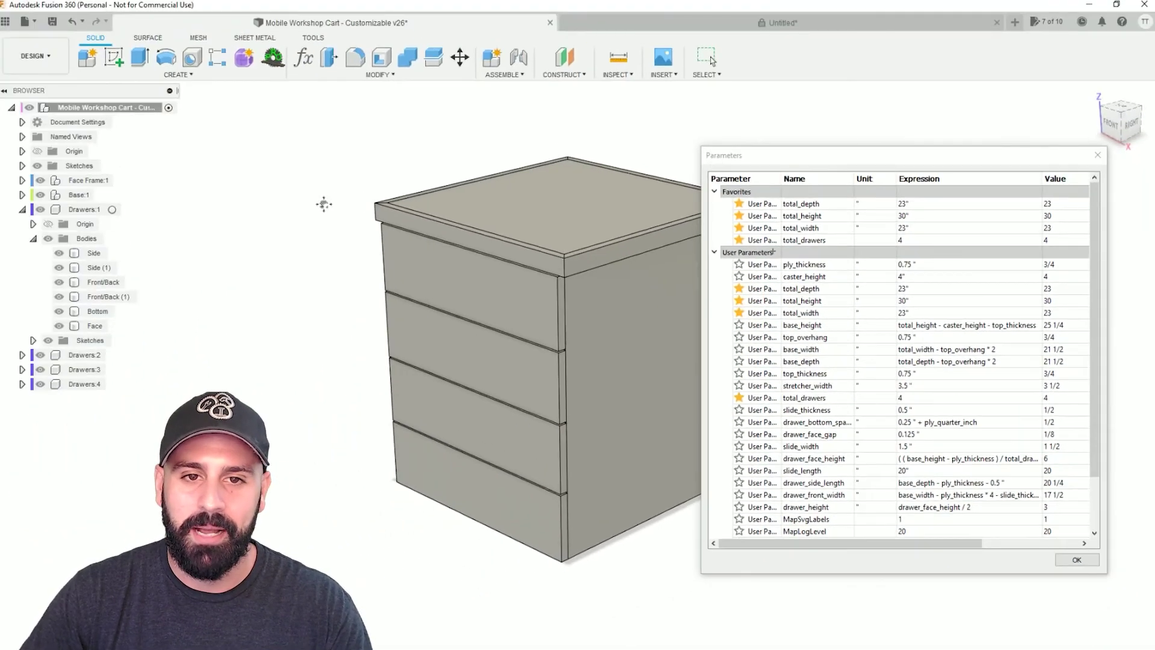
middle_click_drag(324, 204, 291, 212)
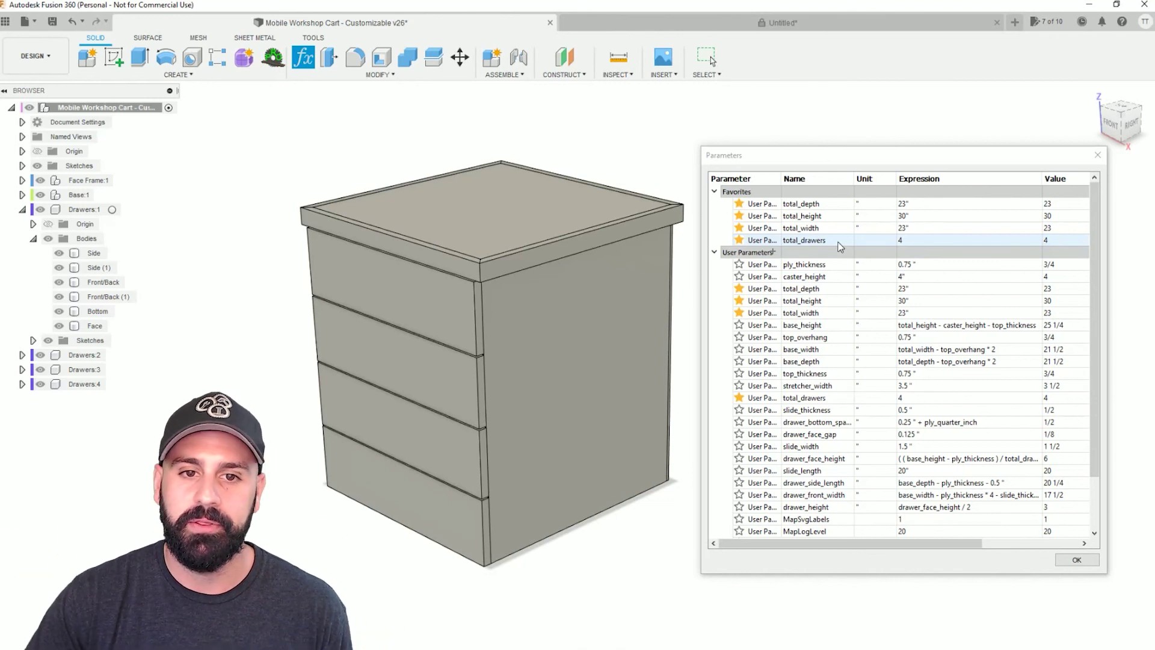
- Set the finished cart's total_height parameter to 35 inches
left_click(925, 240)
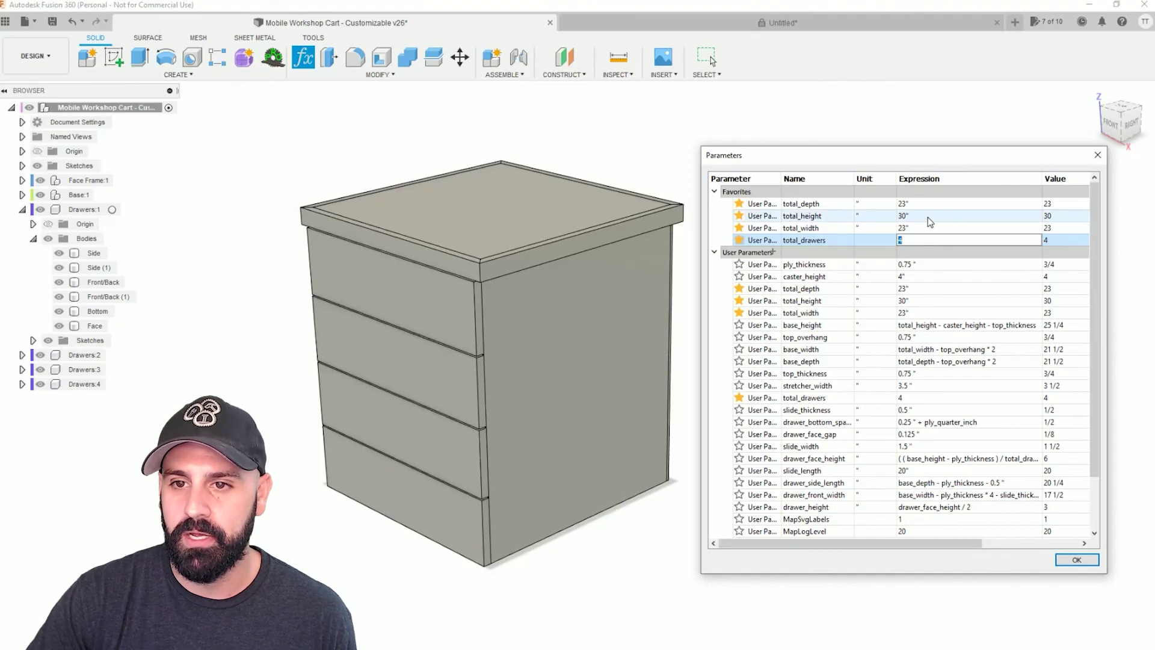
left_click(929, 217)
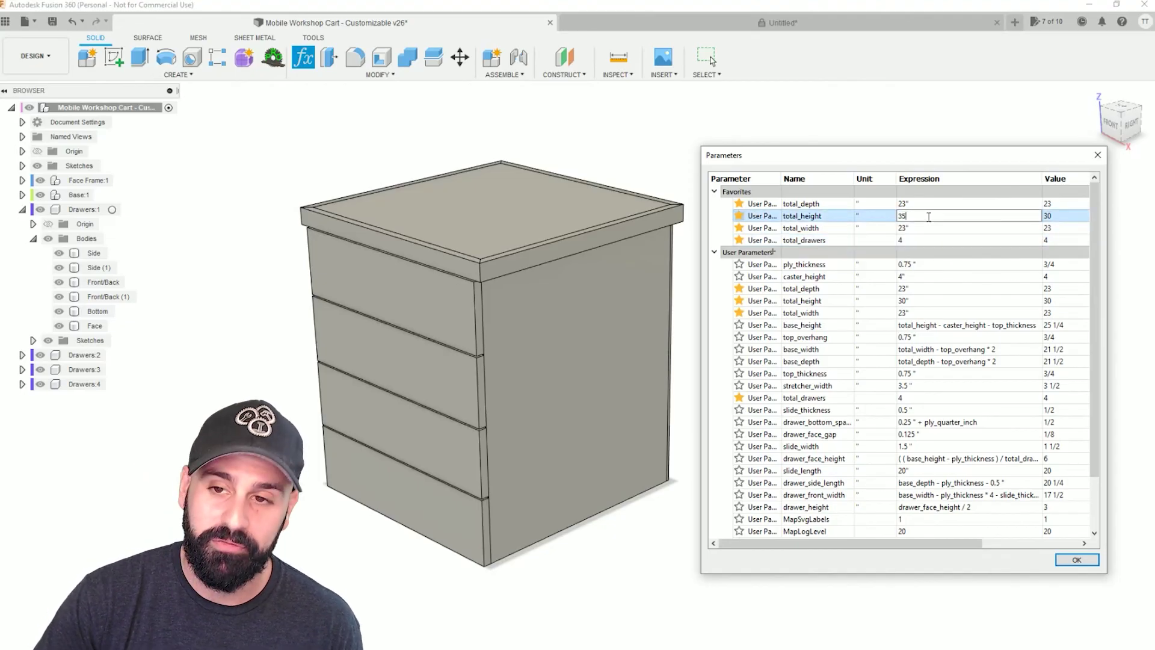
key("Return")
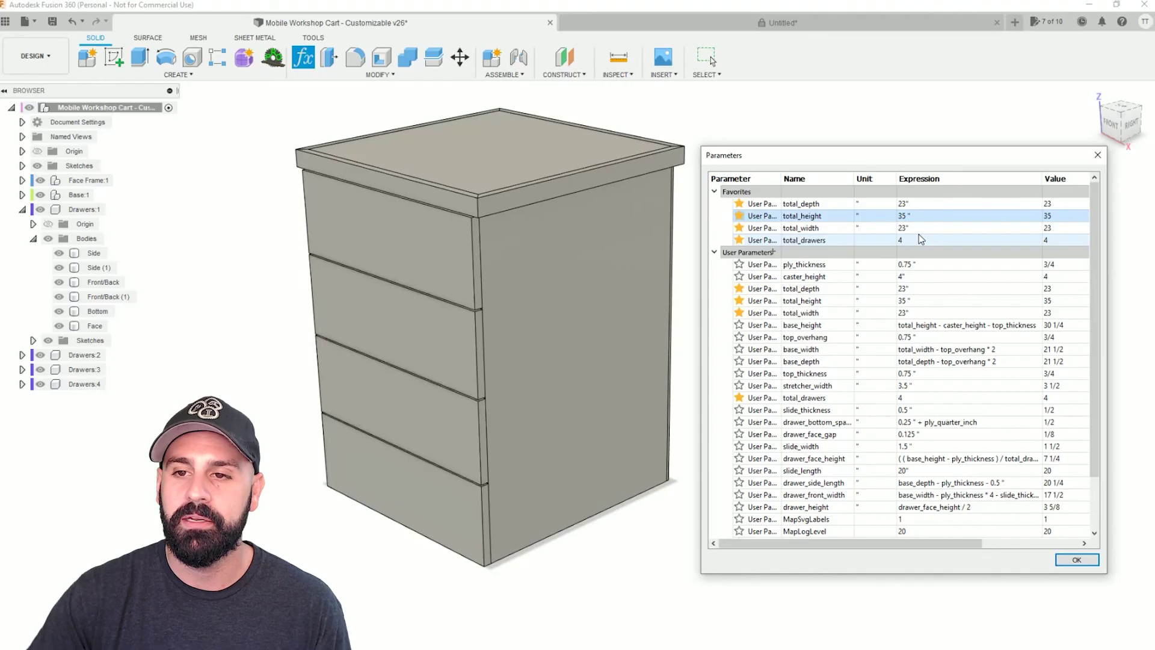
- Set total_drawers to 6 and hide the Face body of Drawers:1 to expose the drawer boxes
double_click(919, 241)
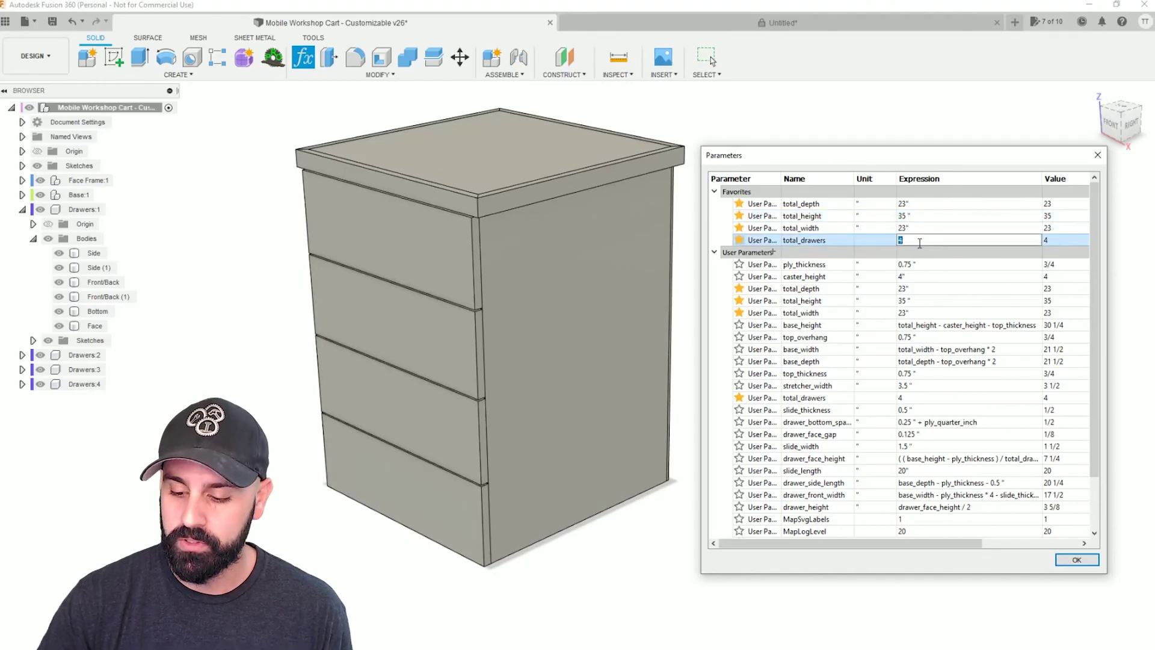
key("Return")
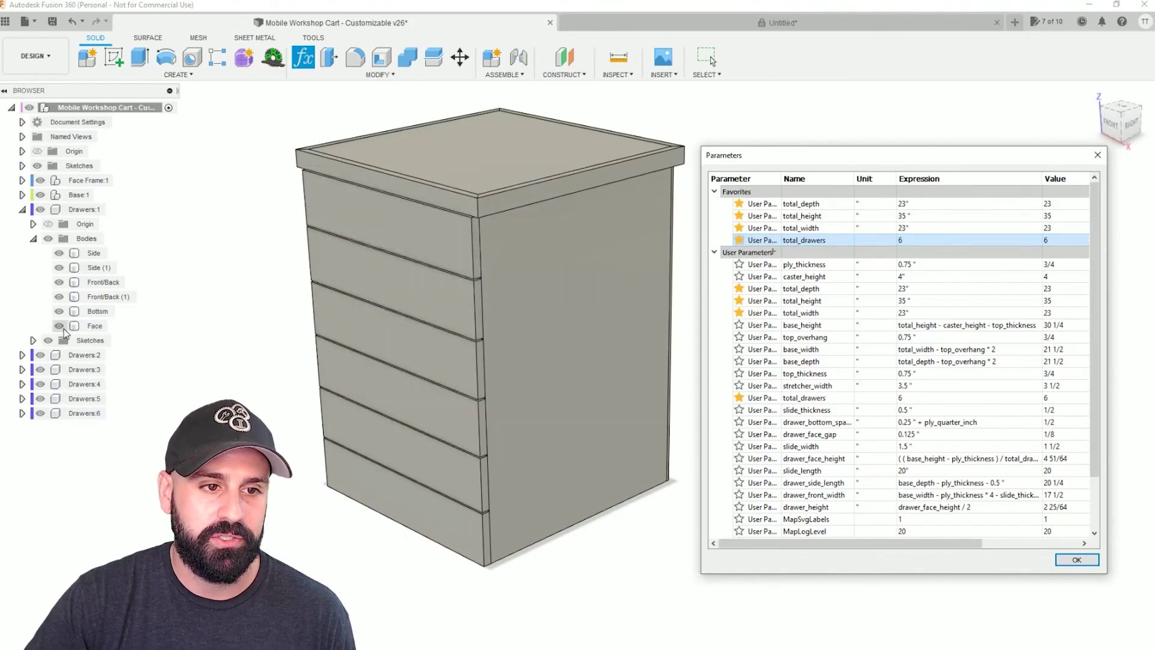
left_click(59, 326)
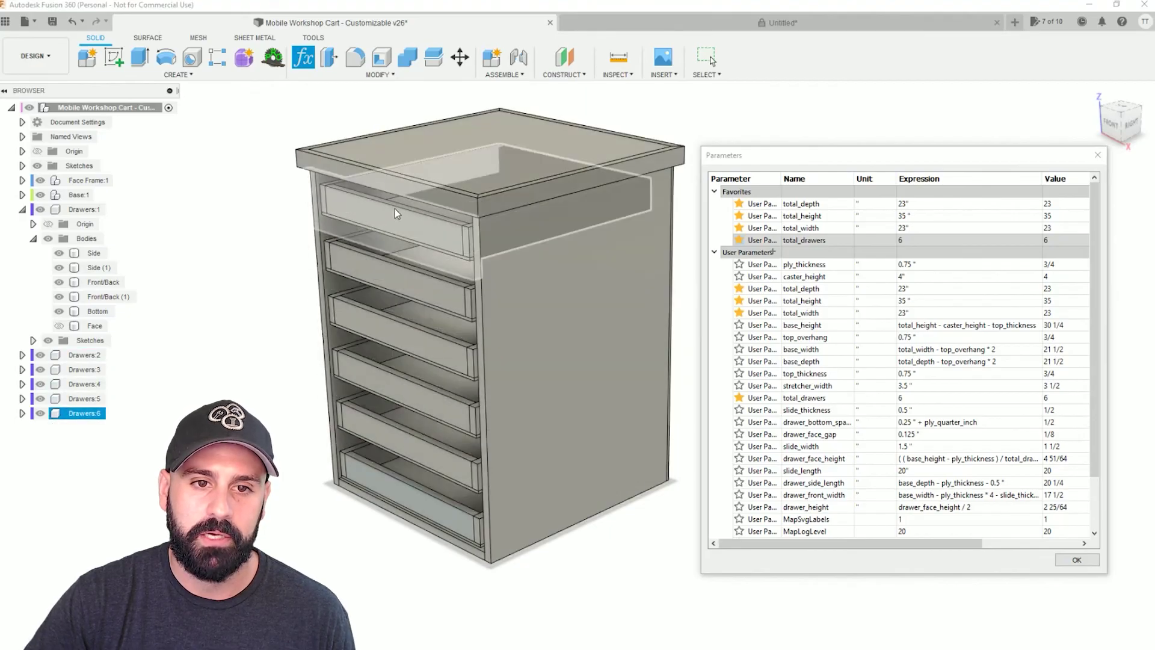
- Set the total_drawers parameter to 4 with the drawer faces hidden
double_click(945, 240)
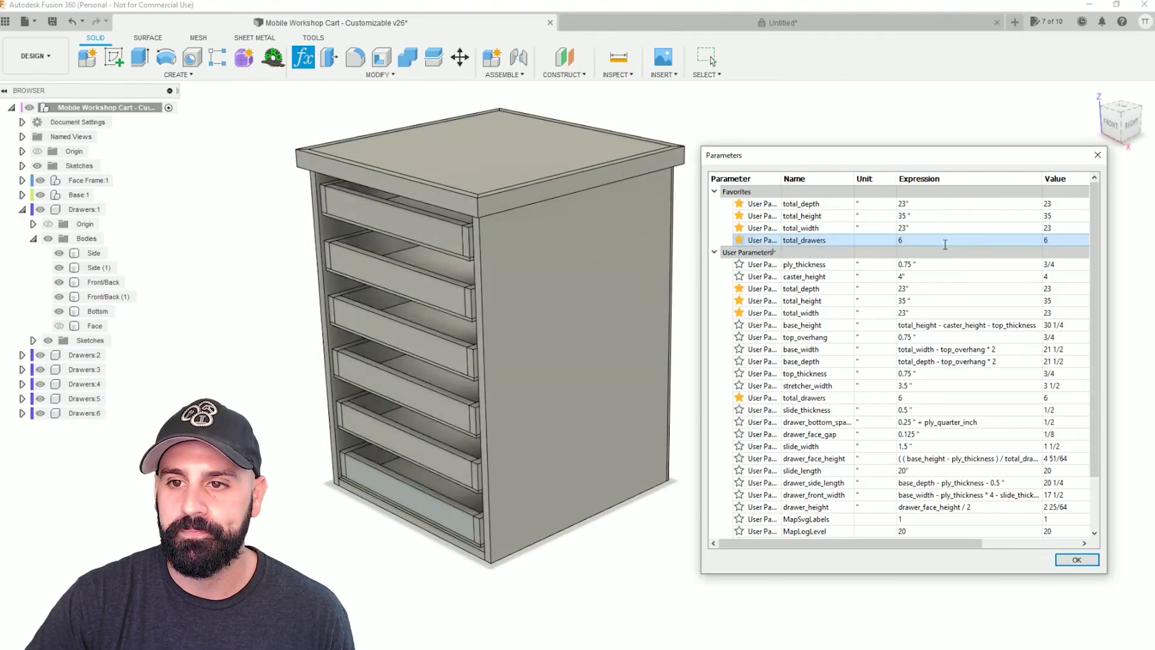
type("4")
key("Return")
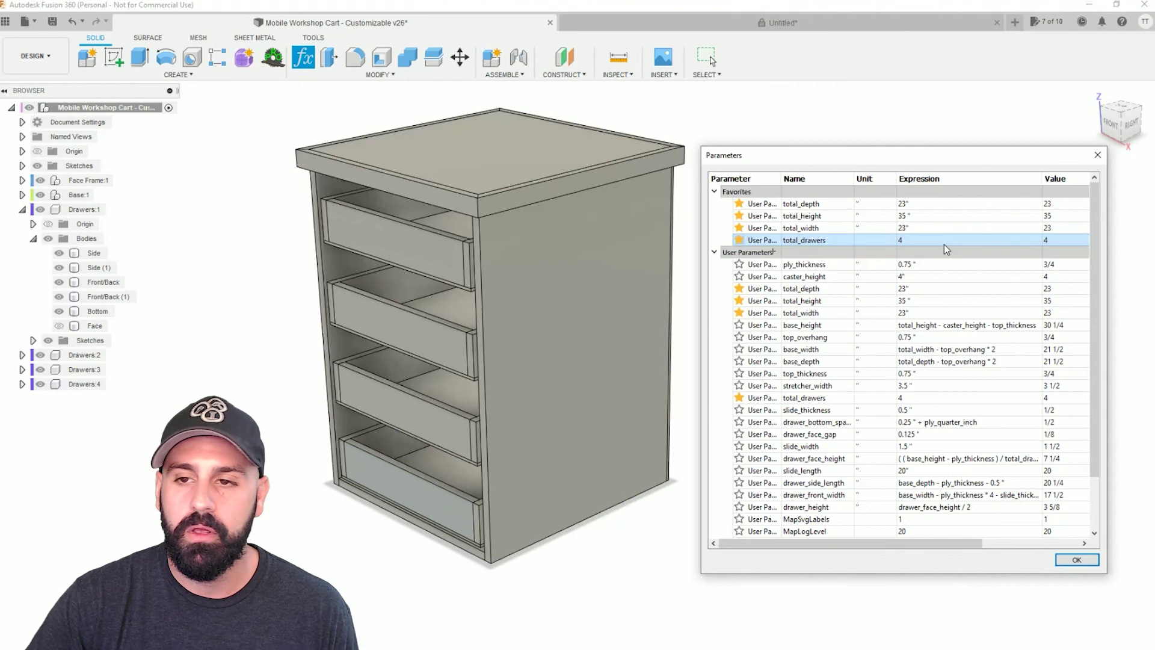